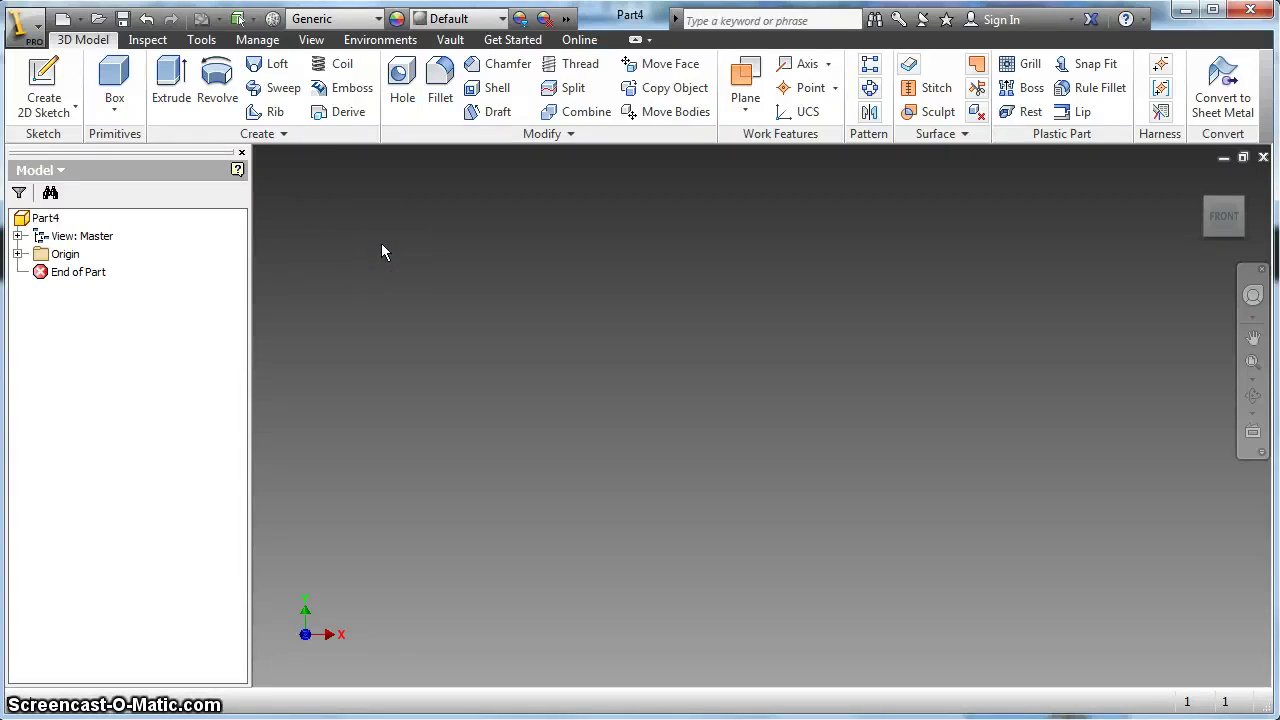
- Start a new 2D sketch on the XY plane and expand the origin geometry in the model tree
{"action": "left_click", "coordinate": [44, 84]}
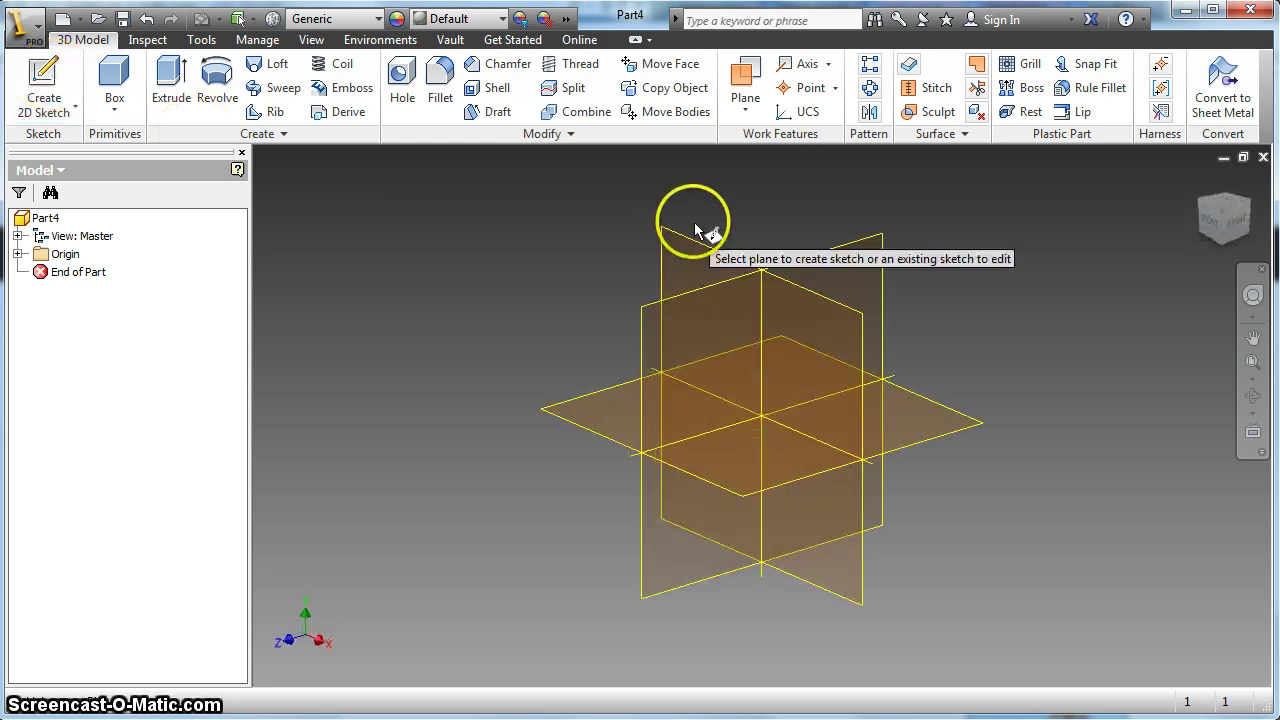
{"action": "left_click", "coordinate": [697, 229]}
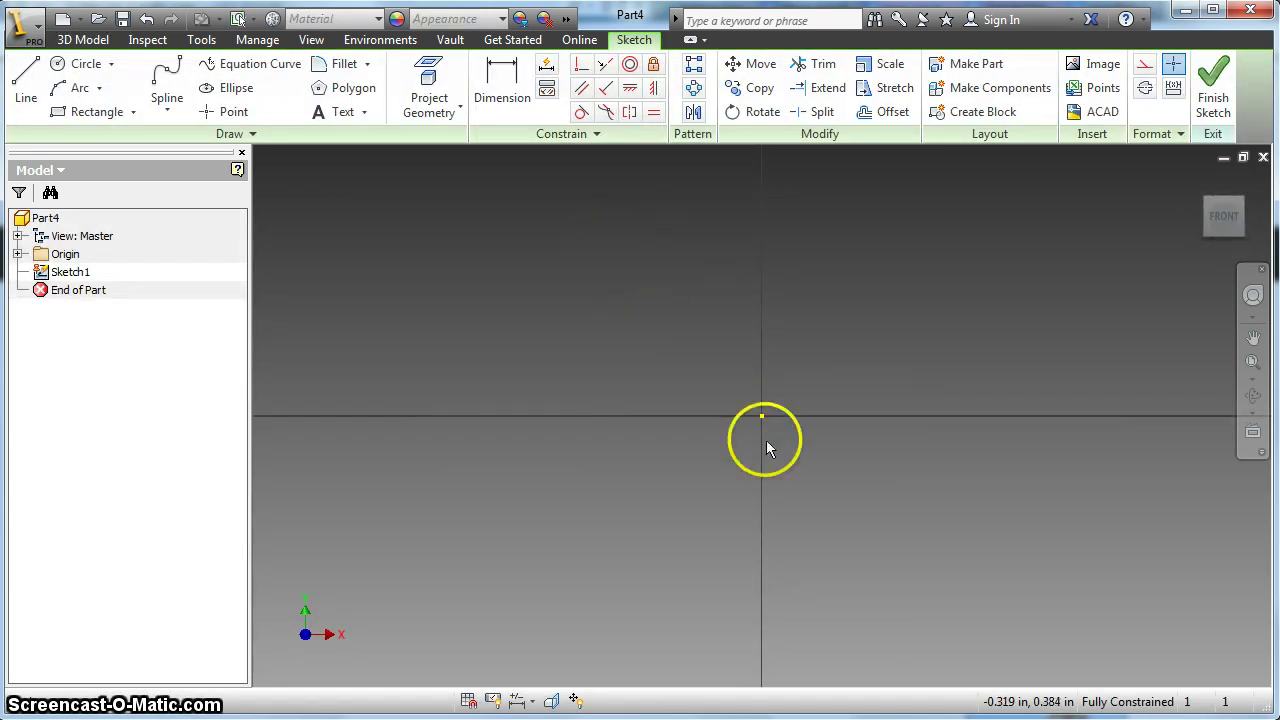
{"action": "left_click", "coordinate": [17, 254]}
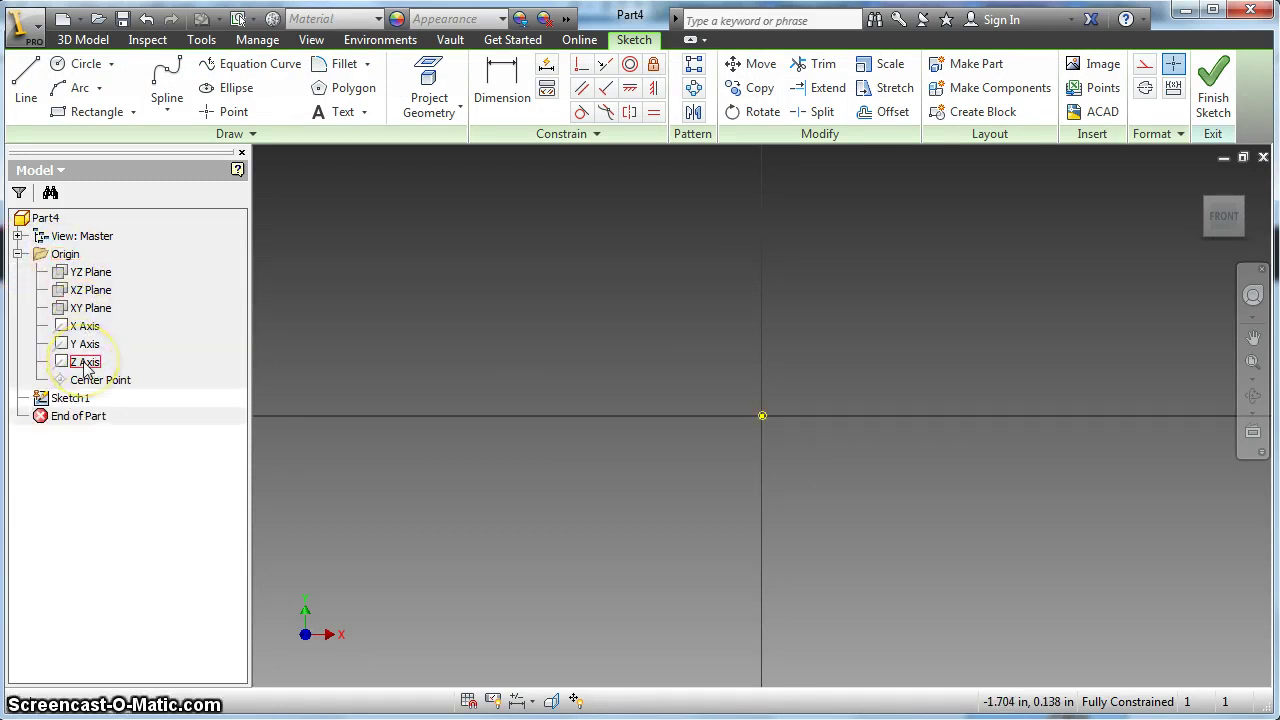
- Draw a construction-line rectangle about 0.67 in wide, from the origin up and to the left
{"action": "left_click", "coordinate": [90, 111]}
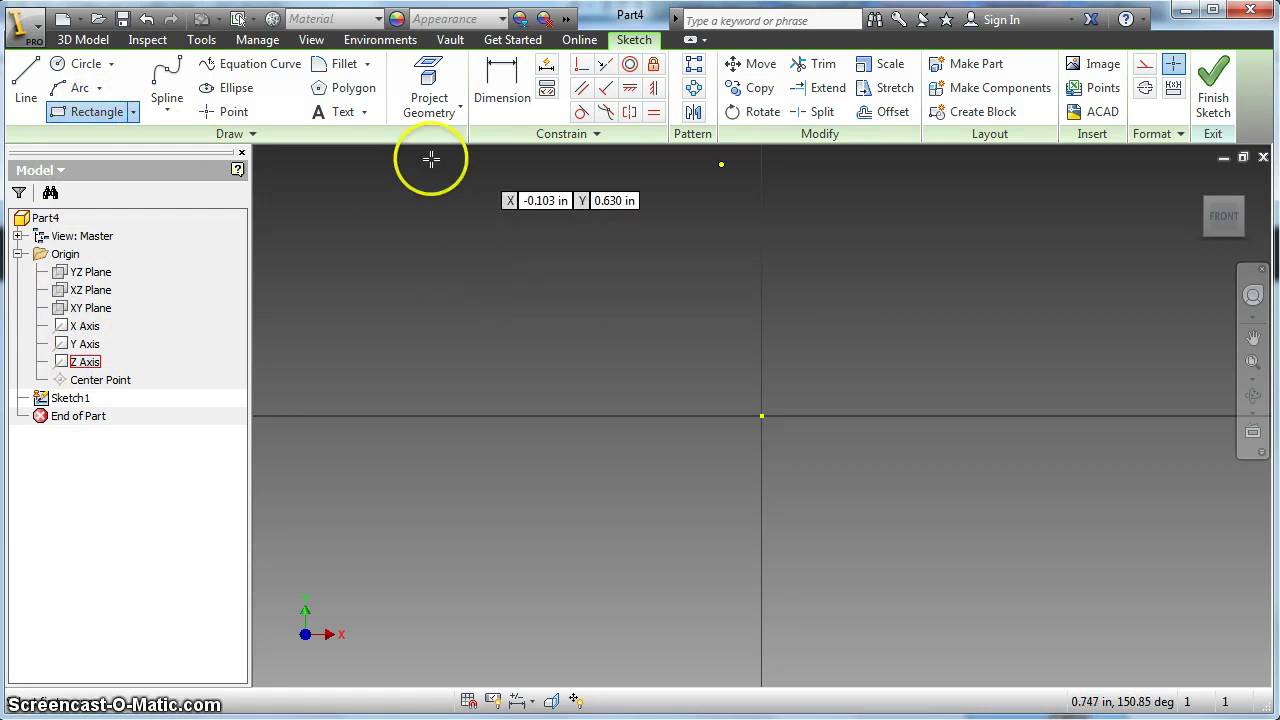
{"action": "left_click", "coordinate": [1144, 63]}
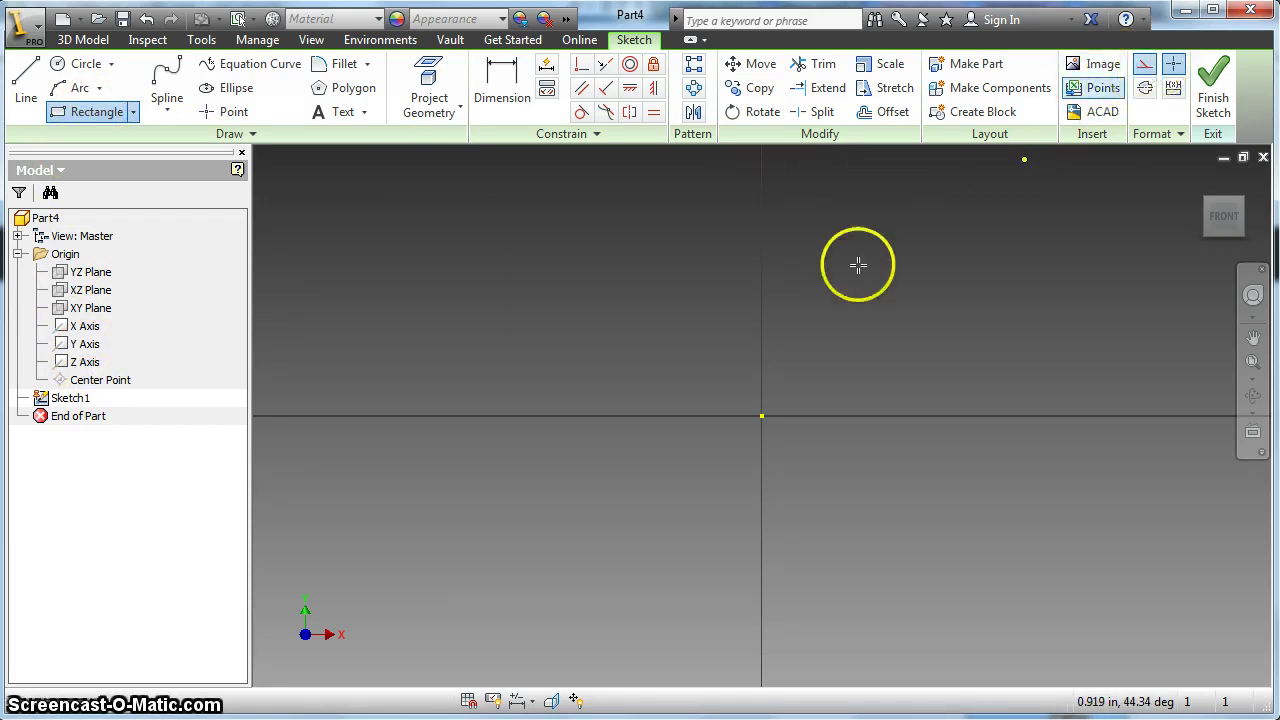
{"action": "left_click", "coordinate": [763, 416]}
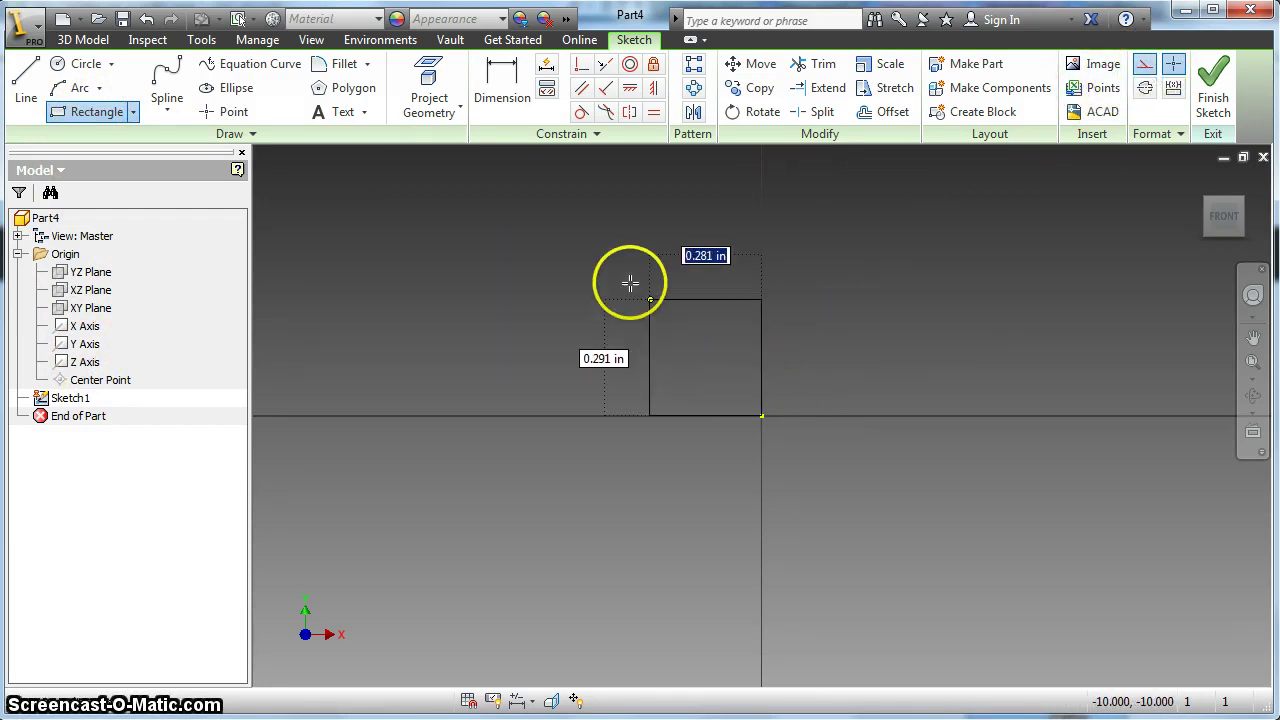
{"action": "left_click", "coordinate": [495, 183]}
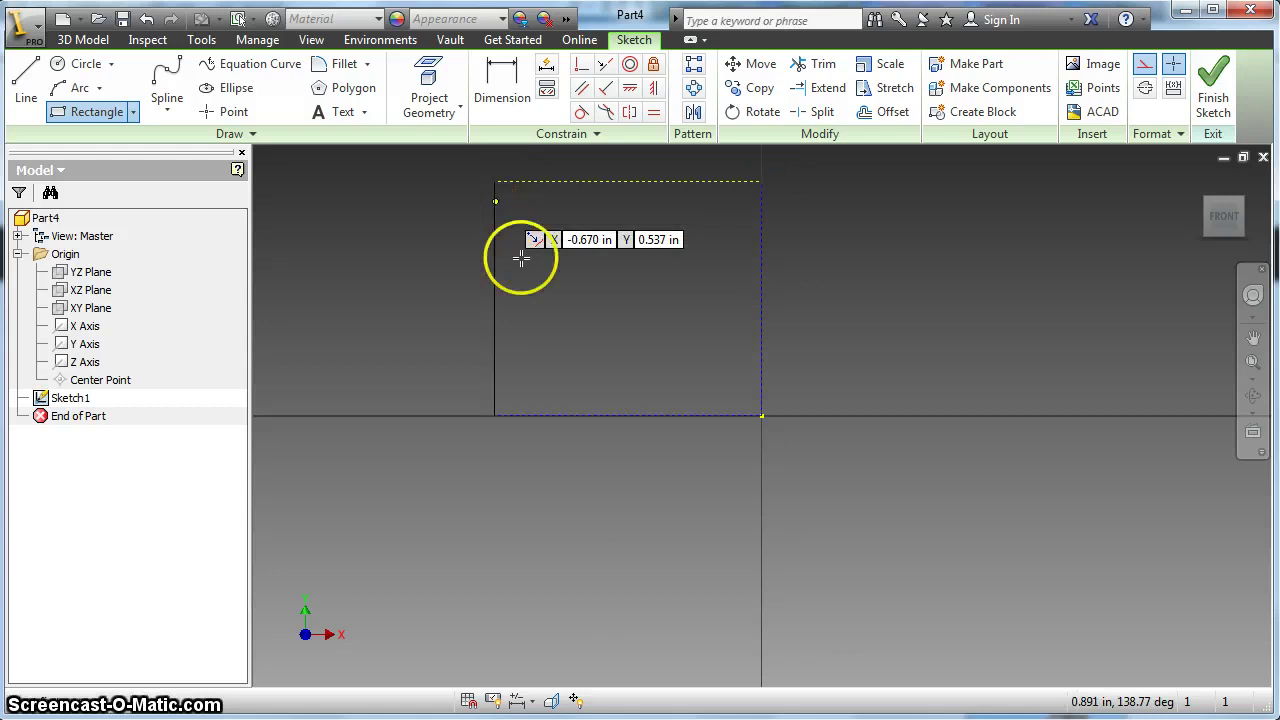
- Apply an Equal constraint between the upper and left sides of the construction rectangle
{"action": "left_click", "coordinate": [655, 113]}
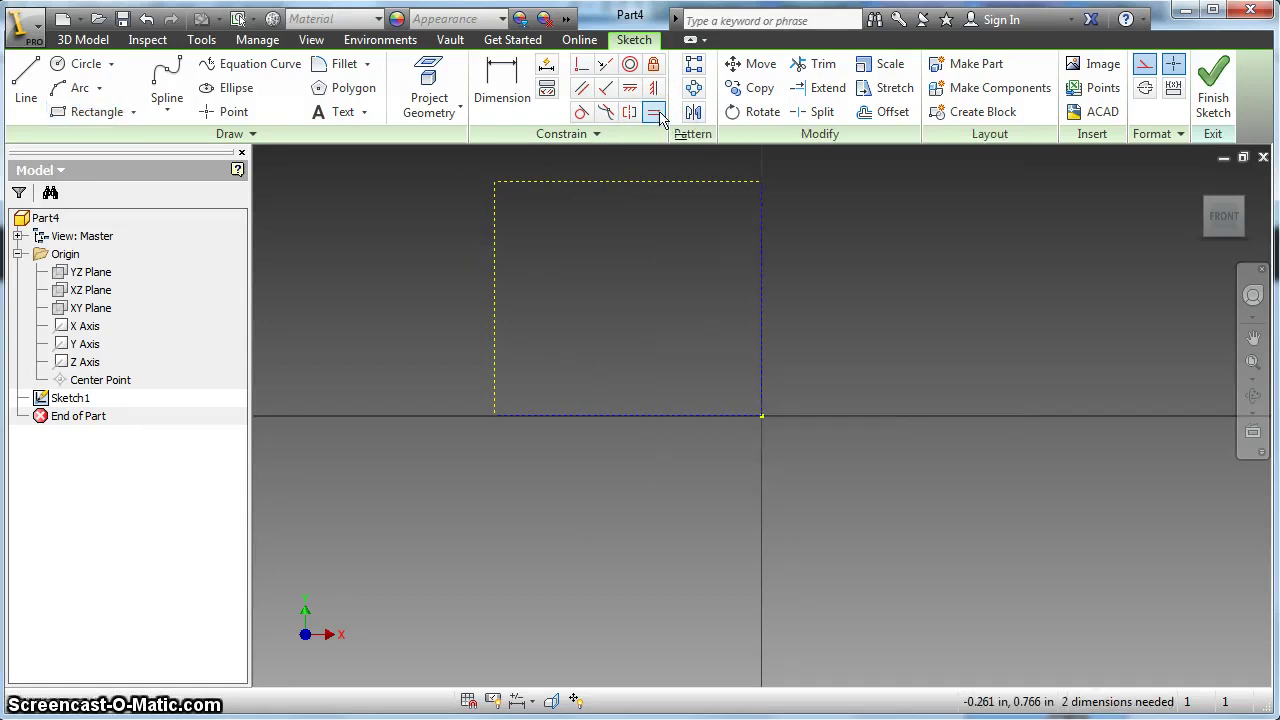
{"action": "left_click", "coordinate": [610, 183]}
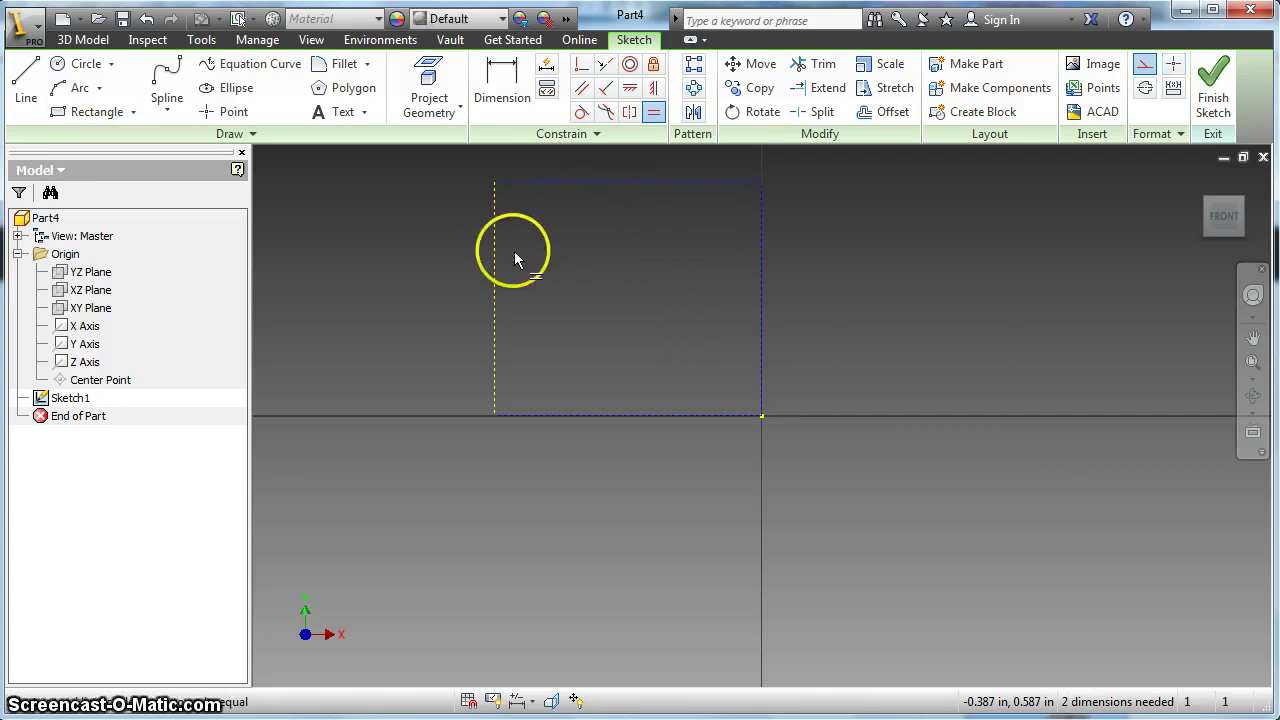
{"action": "left_click", "coordinate": [495, 258]}
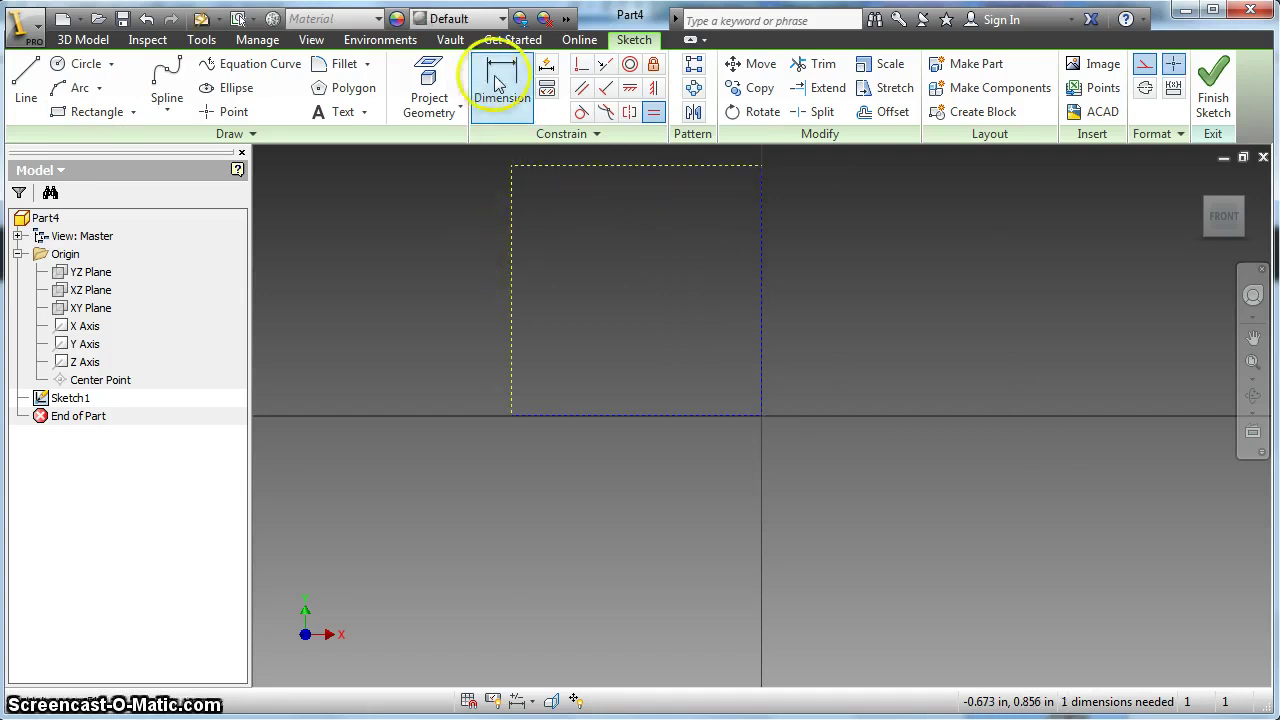
- Dimension the left side of the construction square at 1.5 in
{"action": "left_click", "coordinate": [498, 105]}
{"action": "left_click", "coordinate": [510, 249]}
{"action": "left_click", "coordinate": [462, 247]}
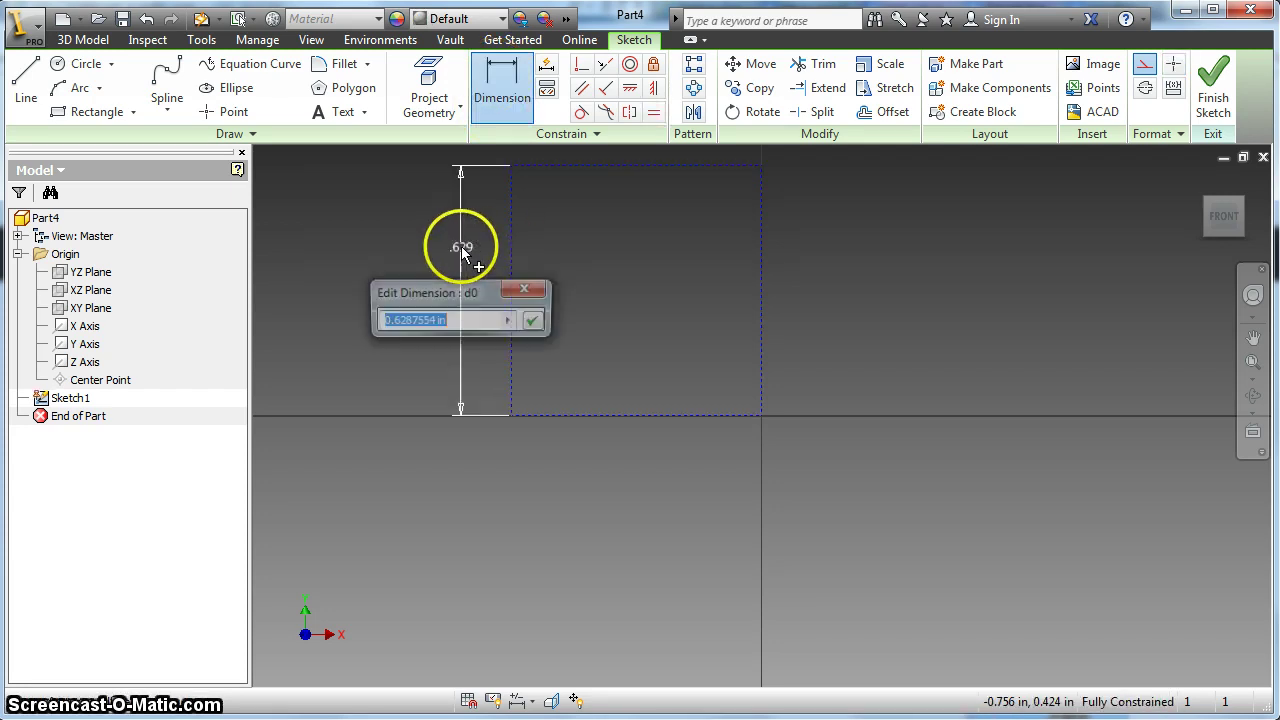
{"action": "type", "text": "1.5"}
{"action": "key", "text": "Return"}
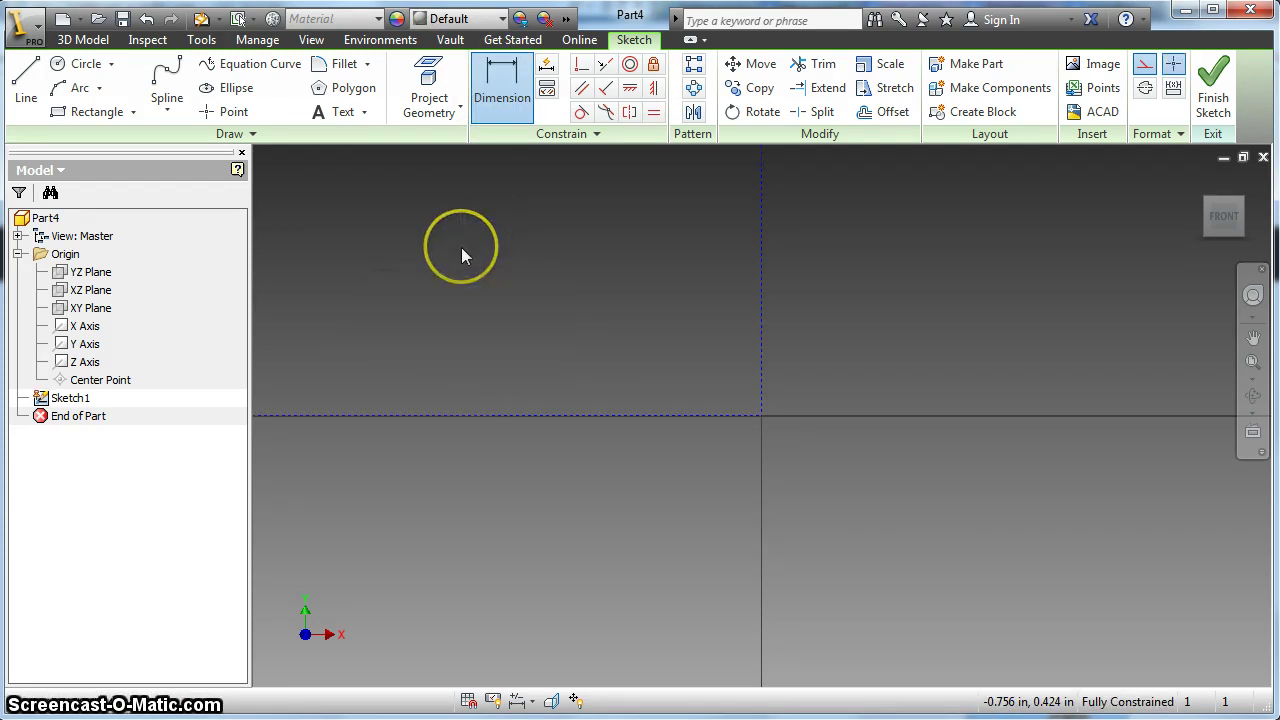
- Draw a solid-line rectangle about 0.13 in wide from the origin to the square's upper side, along its right edge
{"action": "scroll", "coordinate": [466, 380], "scroll_direction": "up", "scroll_amount": 3}
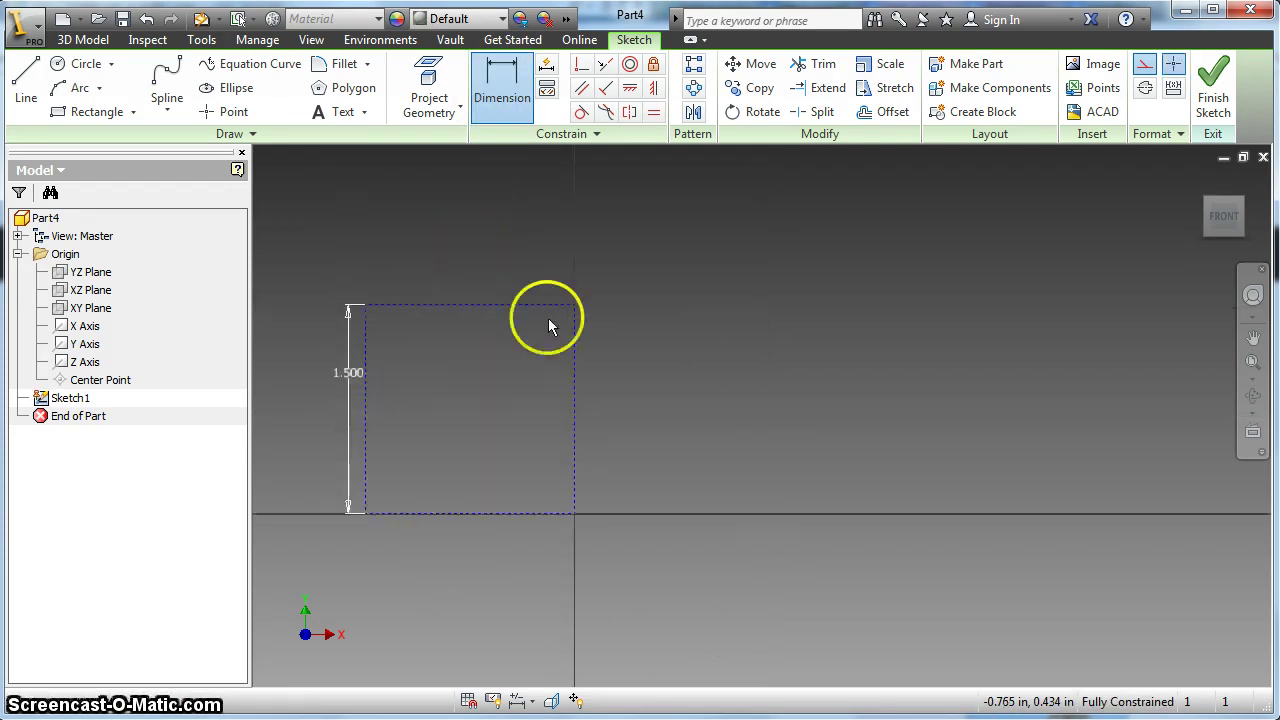
{"action": "middle_click_drag", "start_coordinate": [651, 526], "coordinate": [749, 489]}
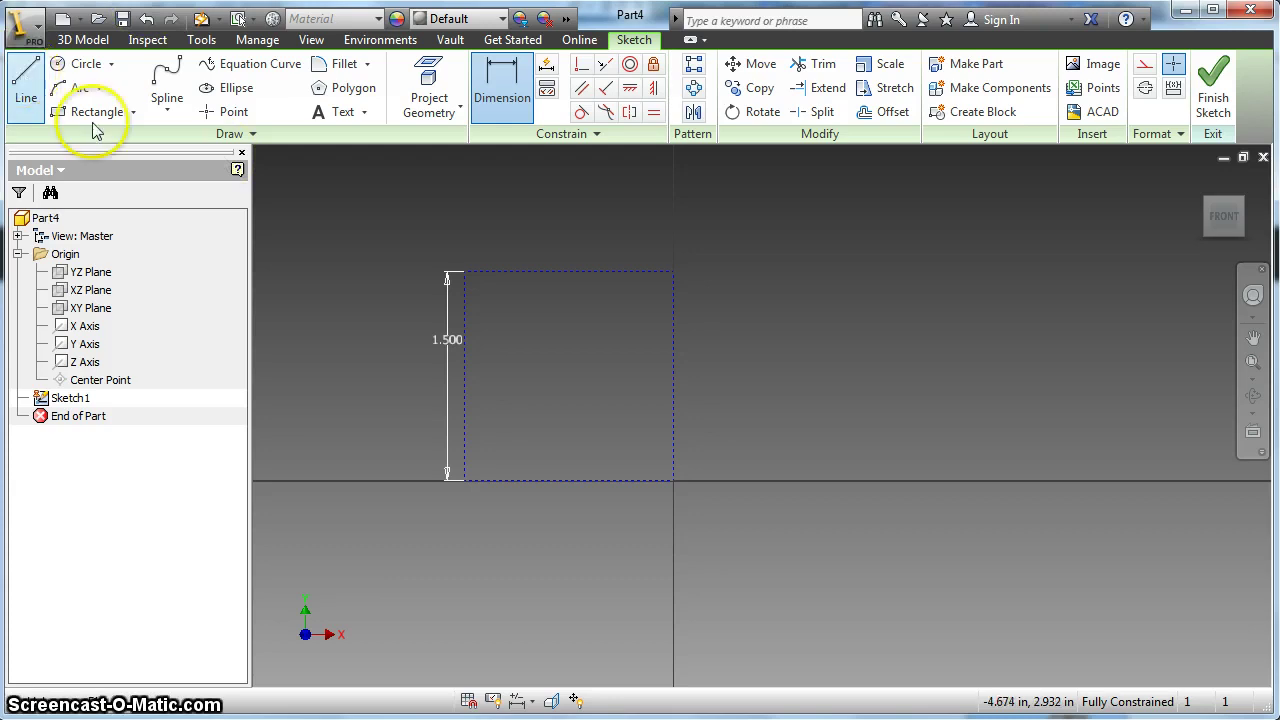
{"action": "left_click", "coordinate": [60, 111]}
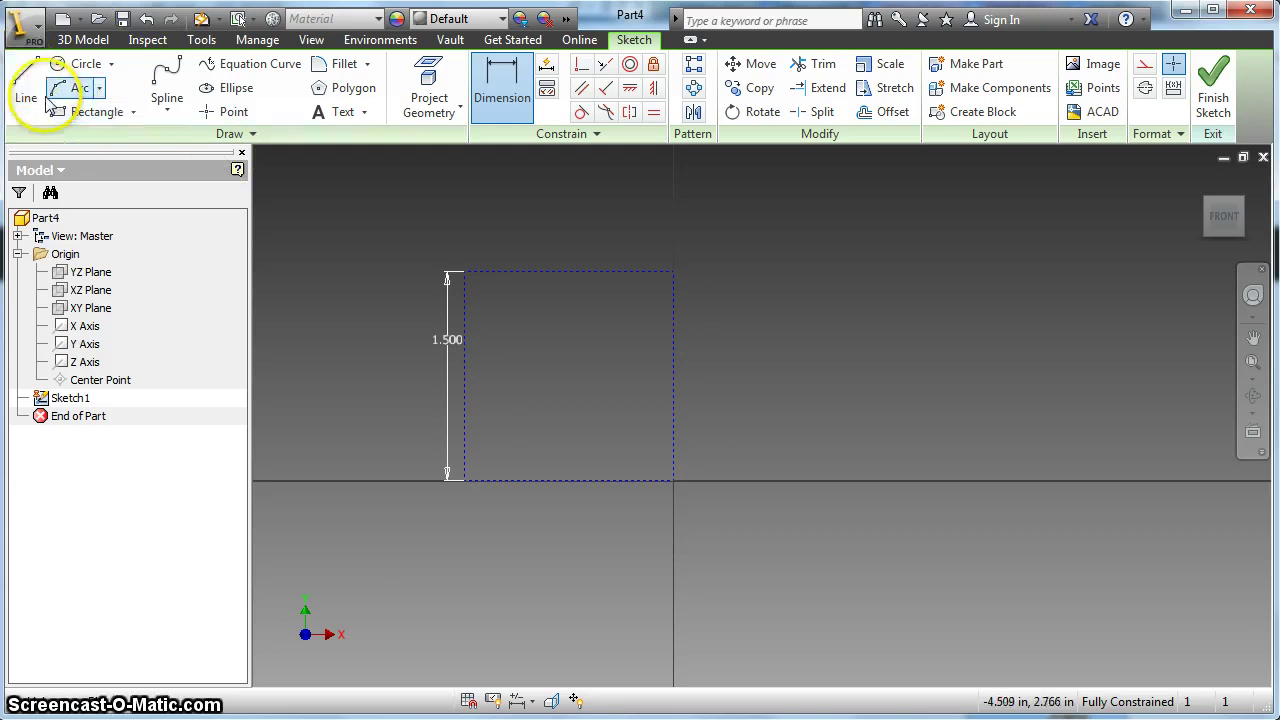
{"action": "left_click", "coordinate": [673, 479]}
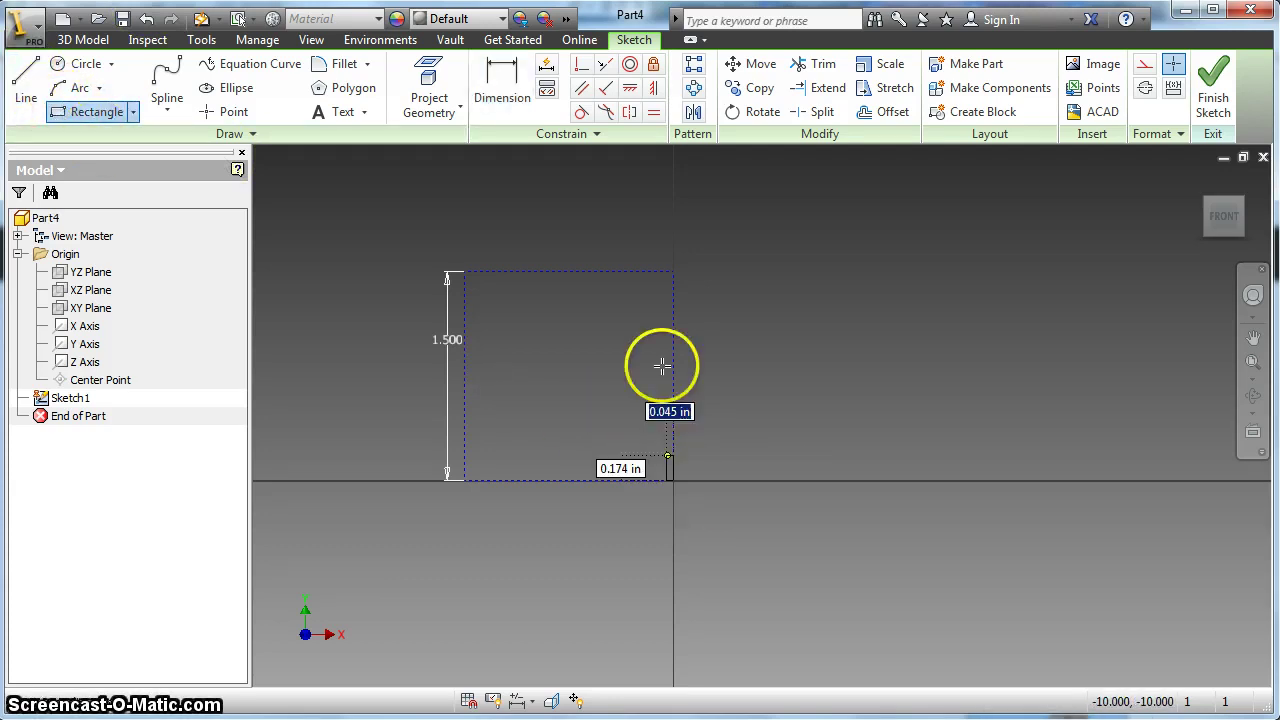
{"action": "left_click", "coordinate": [655, 271]}
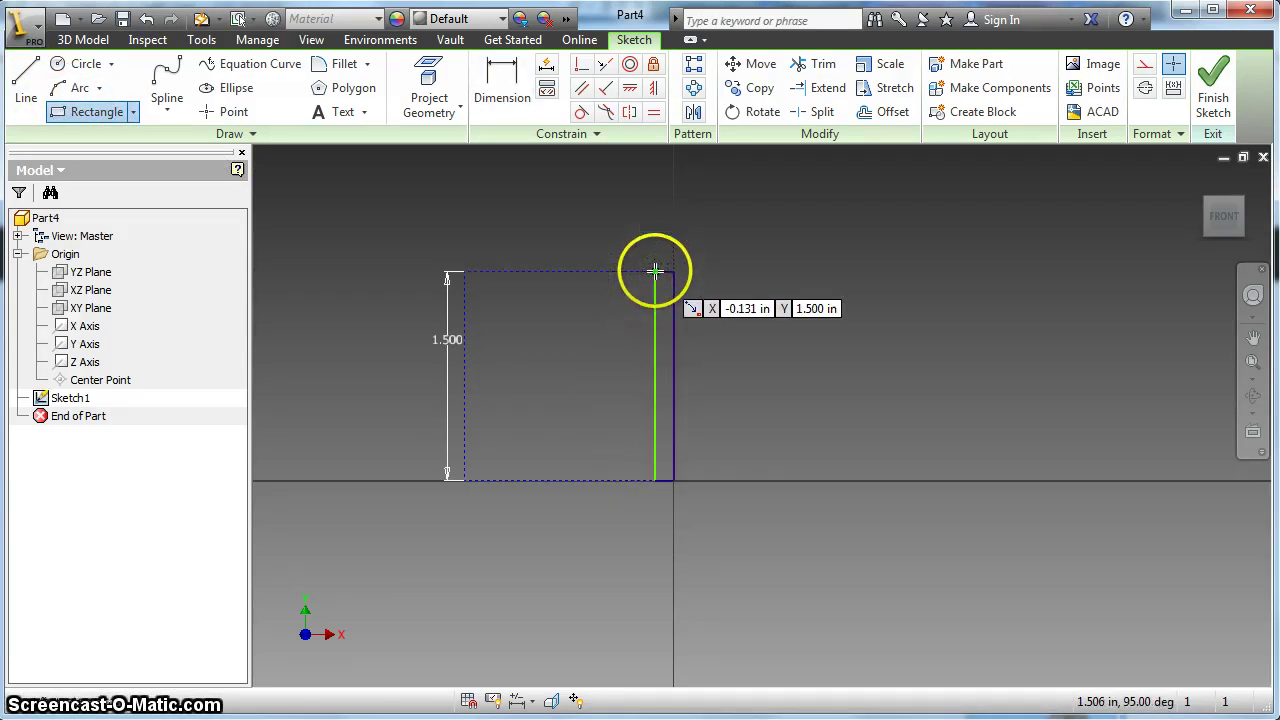
- Sketch the uppermost slanted fin, about 0.4 in long with a perpendicular end, starting and ending on the narrow rectangle's left edge
{"action": "left_click", "coordinate": [26, 85]}
{"action": "scroll", "coordinate": [669, 371], "scroll_direction": "down", "scroll_amount": 3}
{"action": "left_click", "coordinate": [639, 292]}
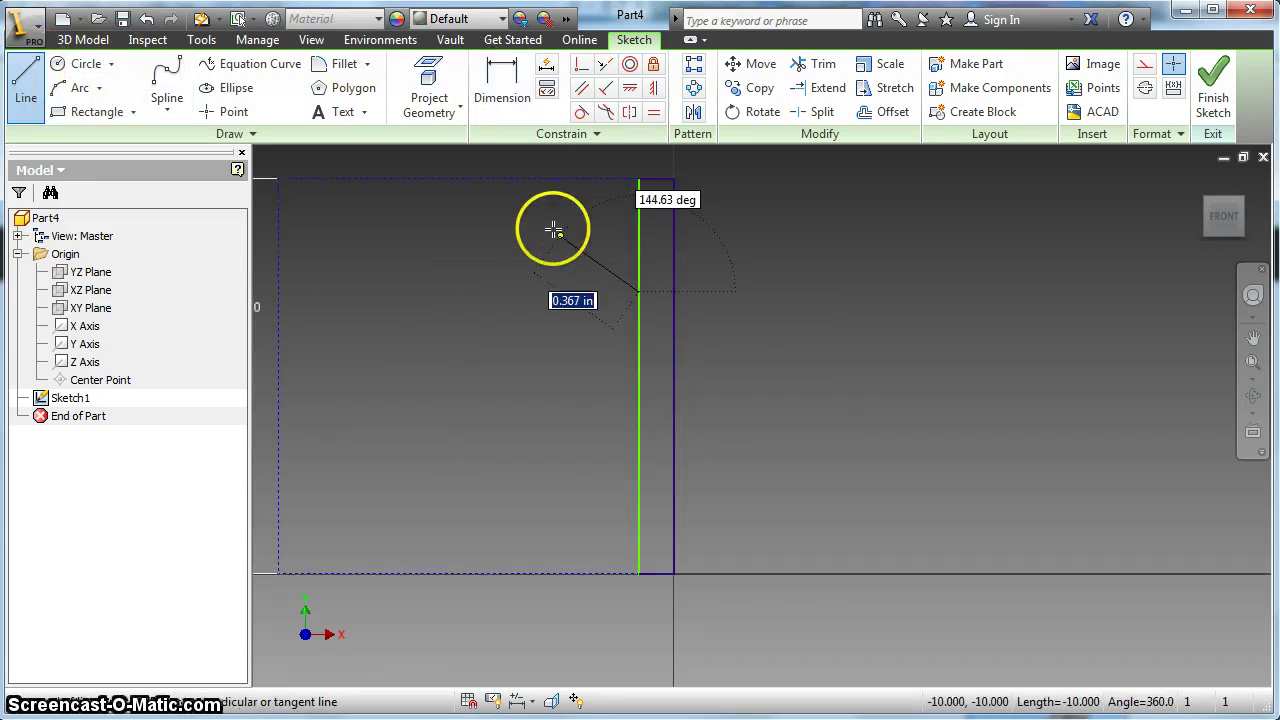
{"action": "left_click", "coordinate": [524, 269]}
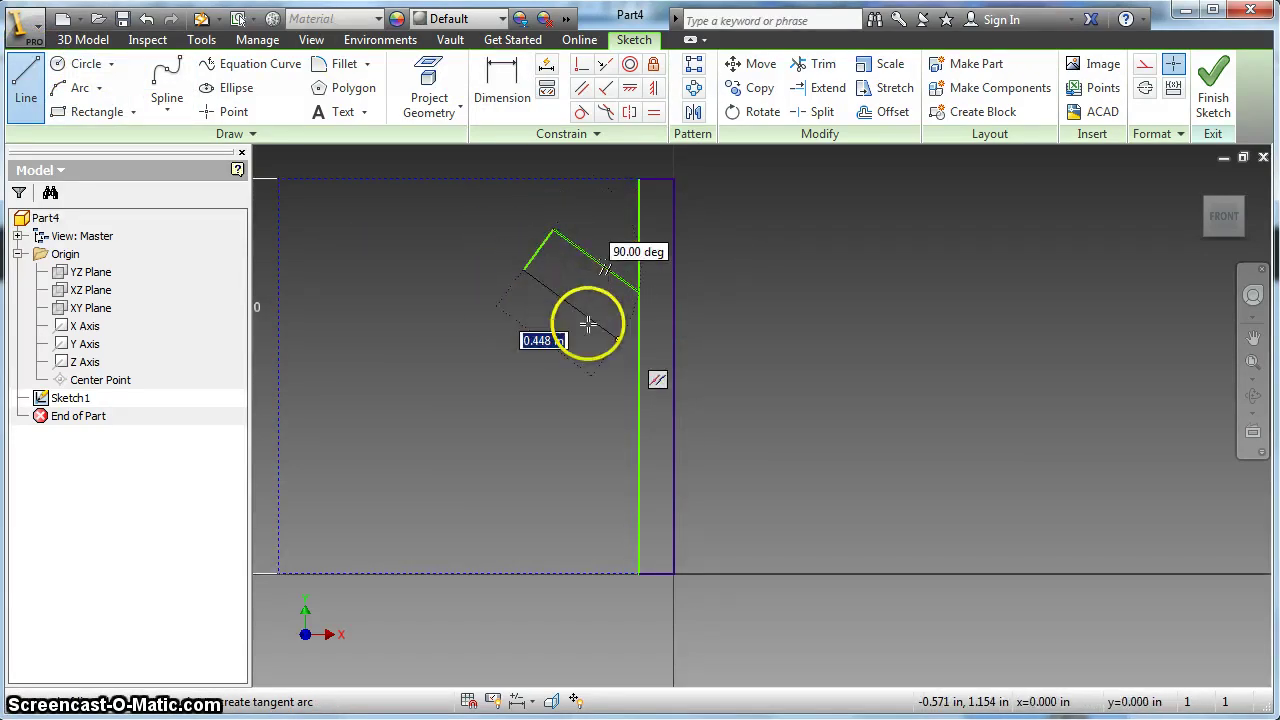
{"action": "left_click", "coordinate": [639, 356]}
- Sketch two more three-line fins below the first, parallel to it and attached to the narrow rectangle's left edge
{"action": "left_click", "coordinate": [640, 400]}
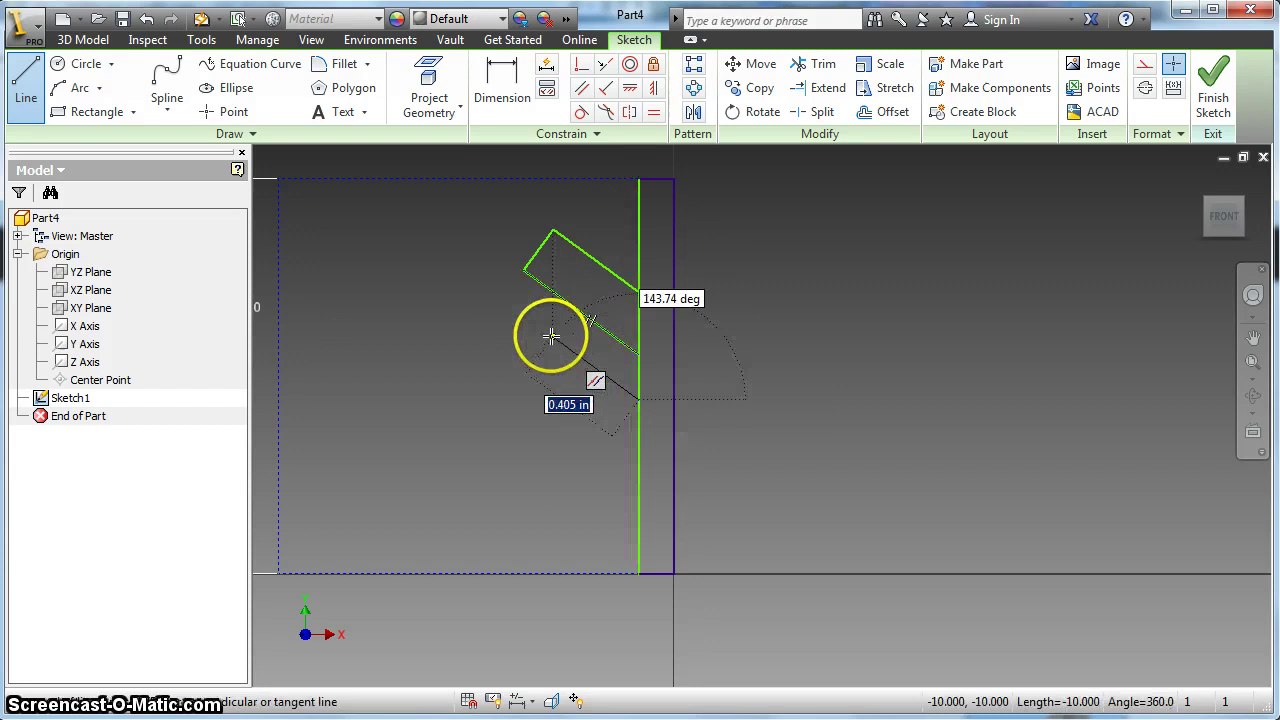
{"action": "left_click", "coordinate": [530, 368]}
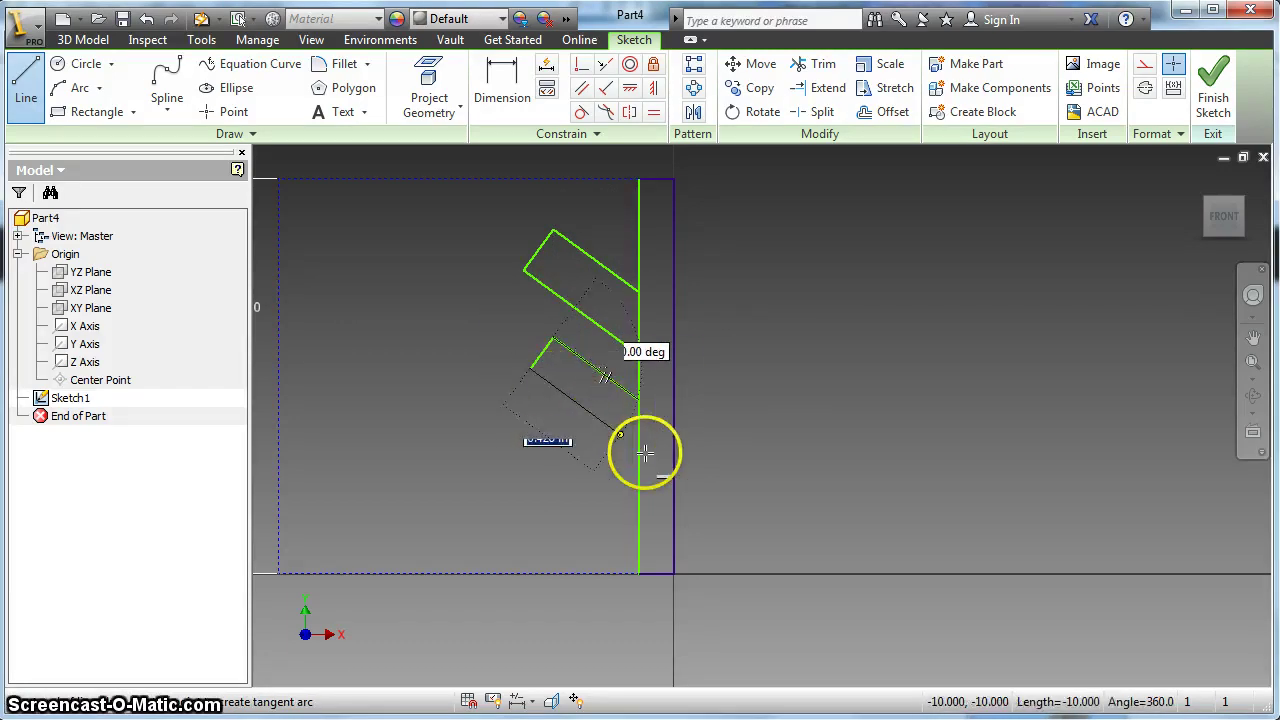
{"action": "left_click", "coordinate": [638, 448]}
{"action": "left_click", "coordinate": [638, 496]}
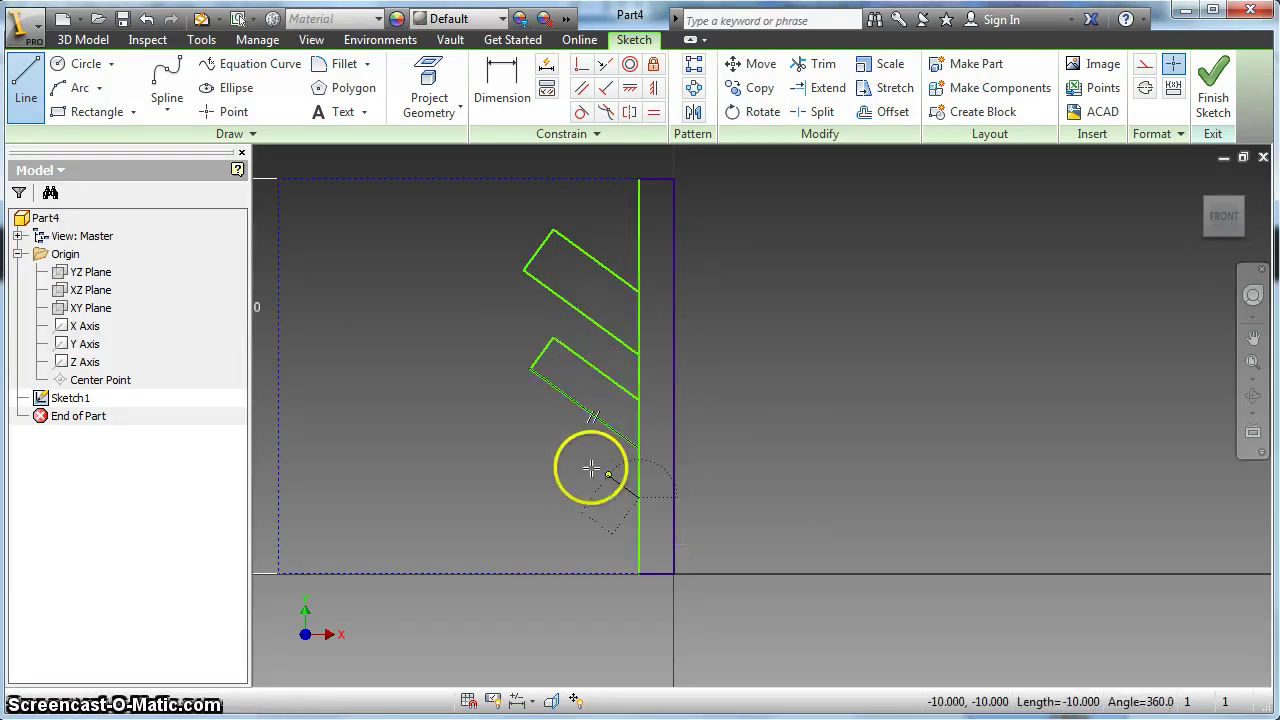
{"action": "left_click", "coordinate": [555, 437]}
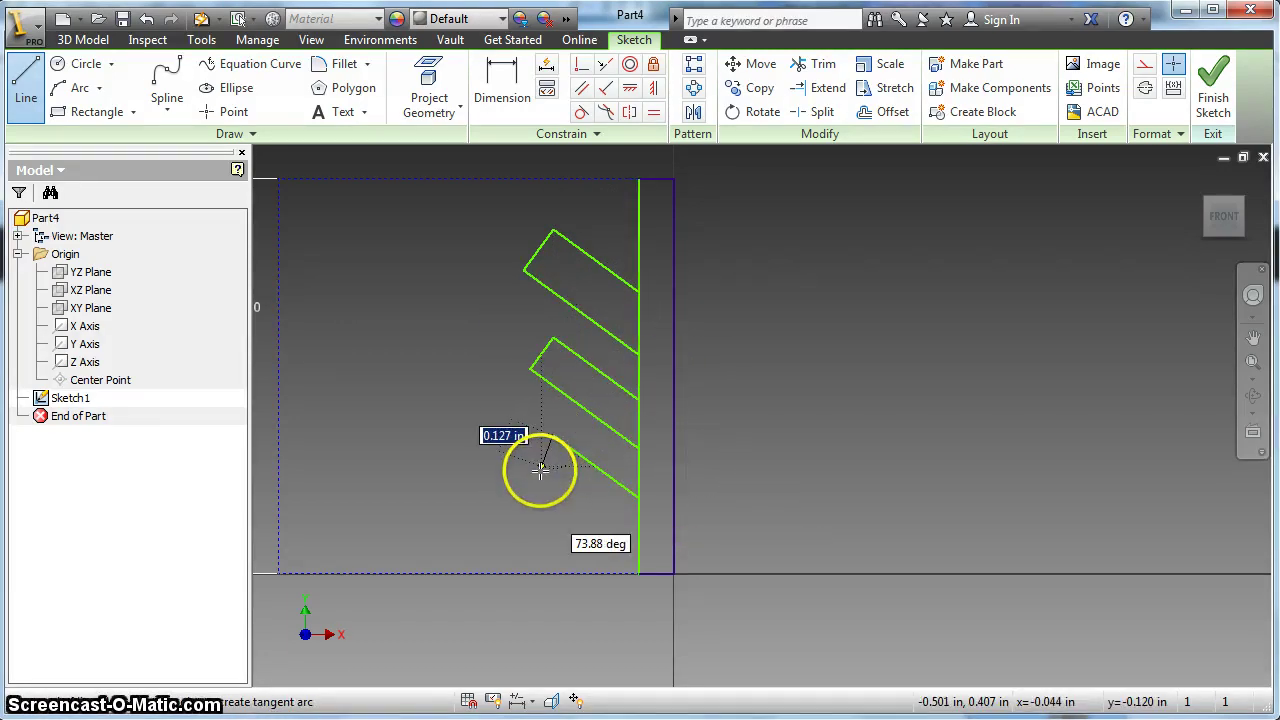
{"action": "left_click", "coordinate": [530, 465]}
{"action": "left_click", "coordinate": [638, 543]}
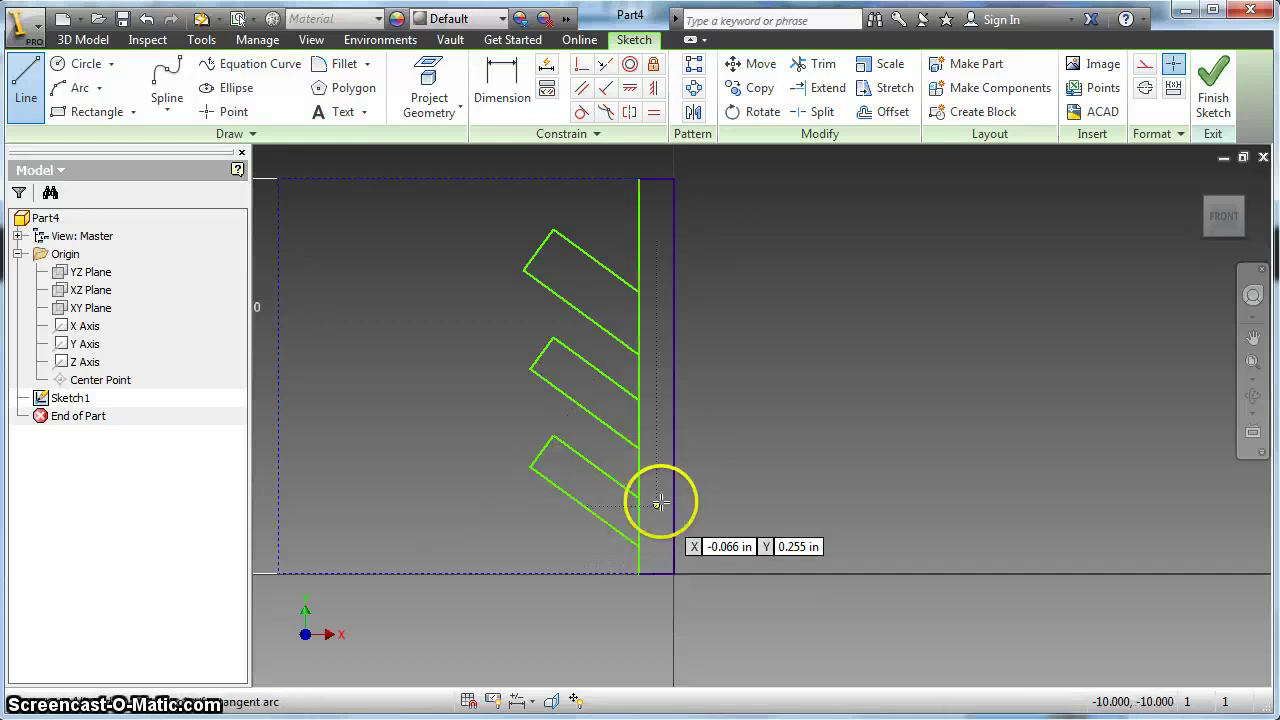
- Apply Equal constraints so the short end edges of all three slanted fins have the same length
{"action": "left_click", "coordinate": [653, 111]}
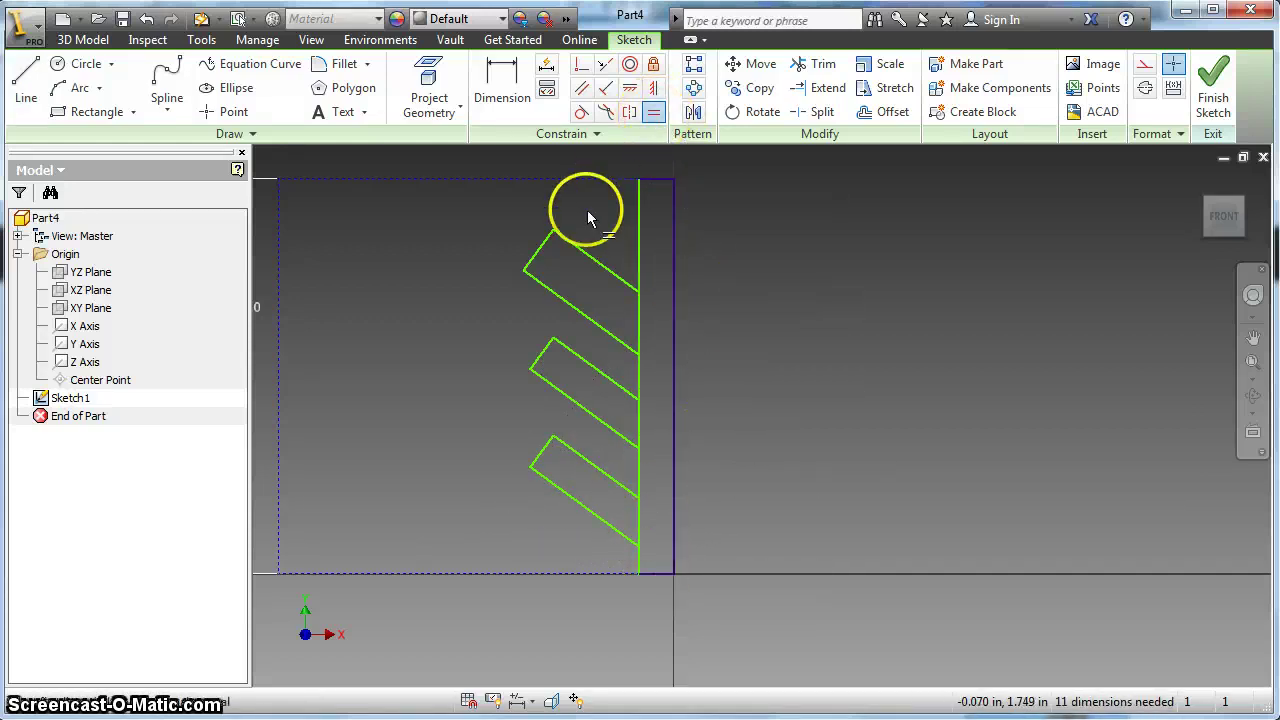
{"action": "left_click", "coordinate": [546, 350]}
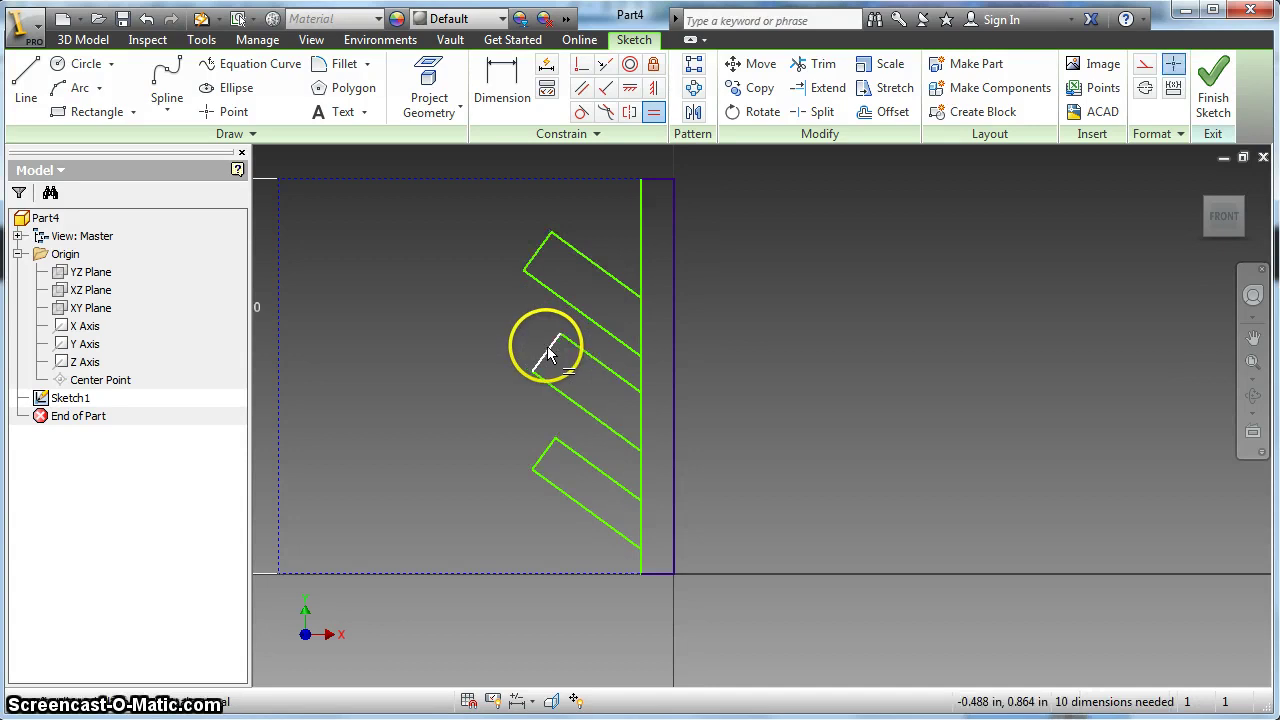
{"action": "left_click", "coordinate": [551, 450]}
{"action": "left_click", "coordinate": [551, 446]}
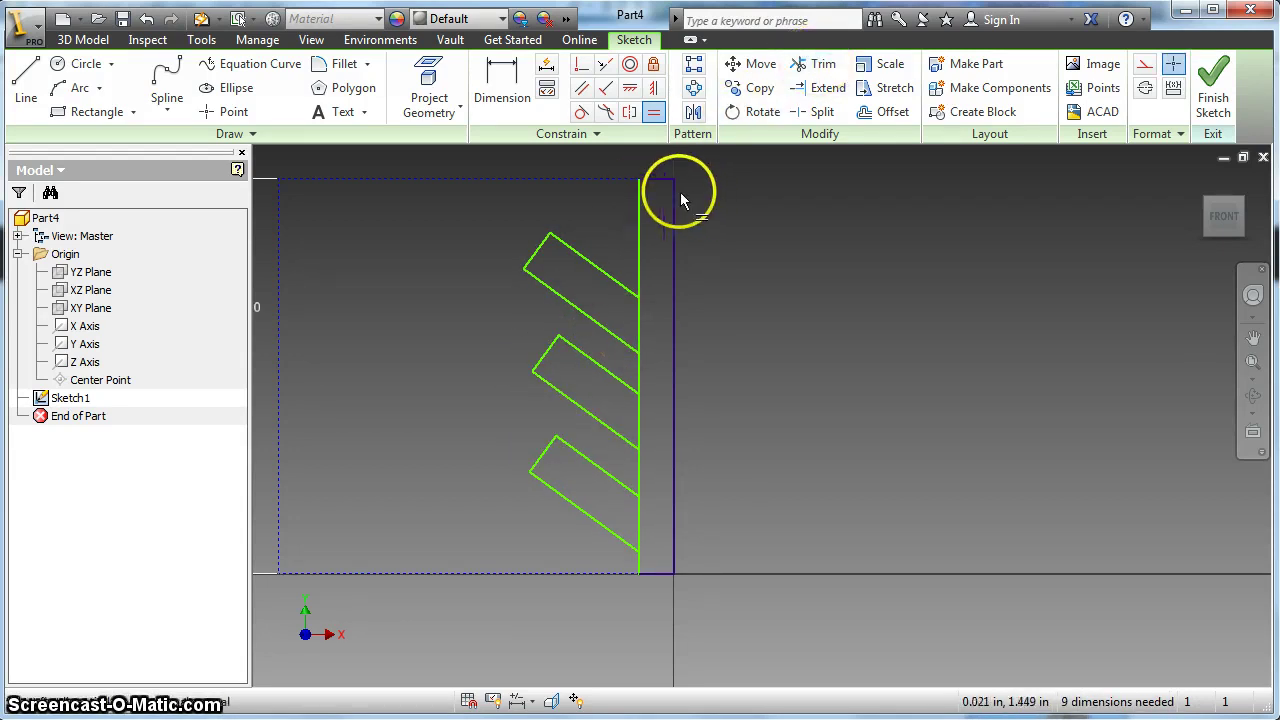
- Trim the narrow rectangle's left edge where each of the three fins joins it, then finish the Trim command
{"action": "left_click", "coordinate": [820, 64]}
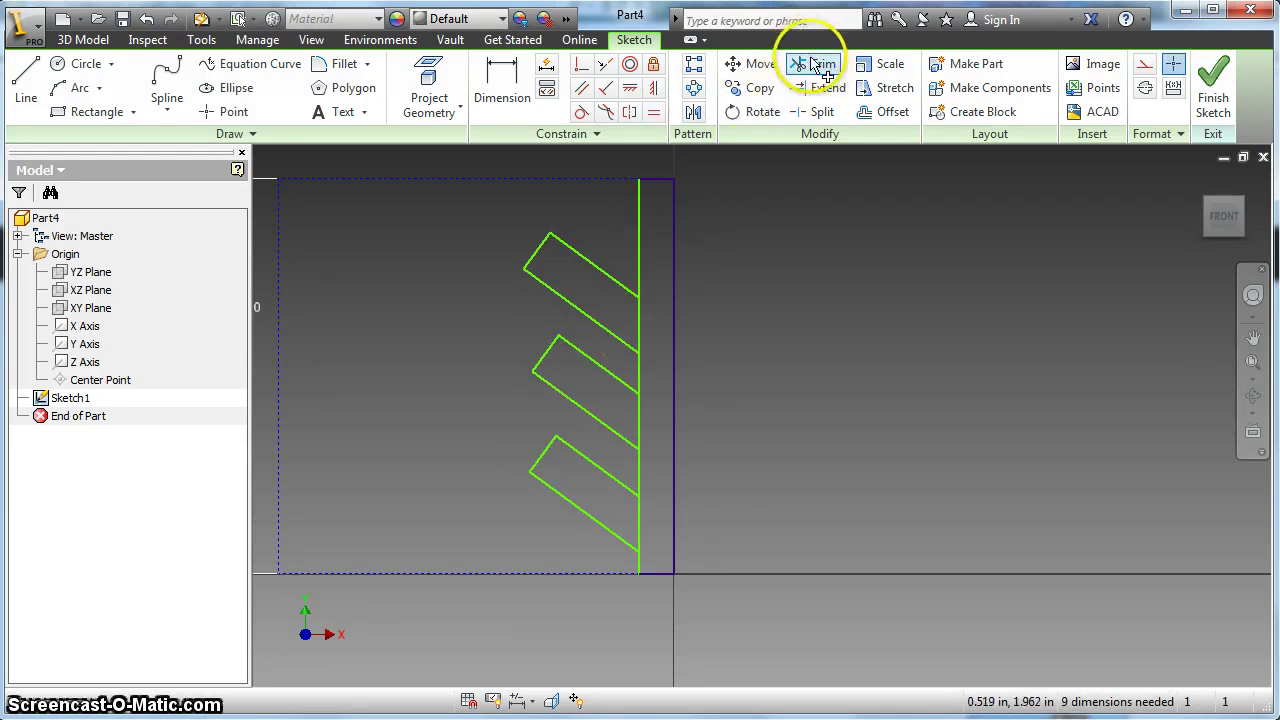
{"action": "left_click", "coordinate": [641, 322]}
{"action": "left_click", "coordinate": [641, 428]}
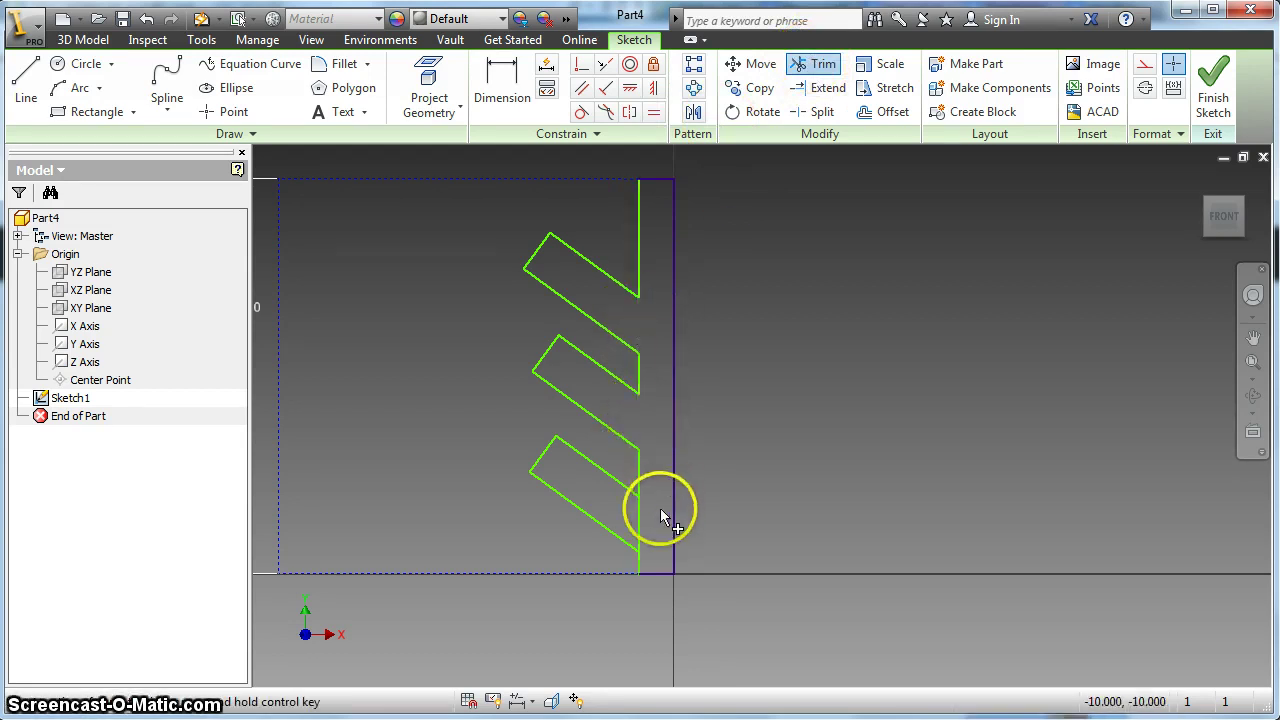
{"action": "left_click", "coordinate": [638, 514]}
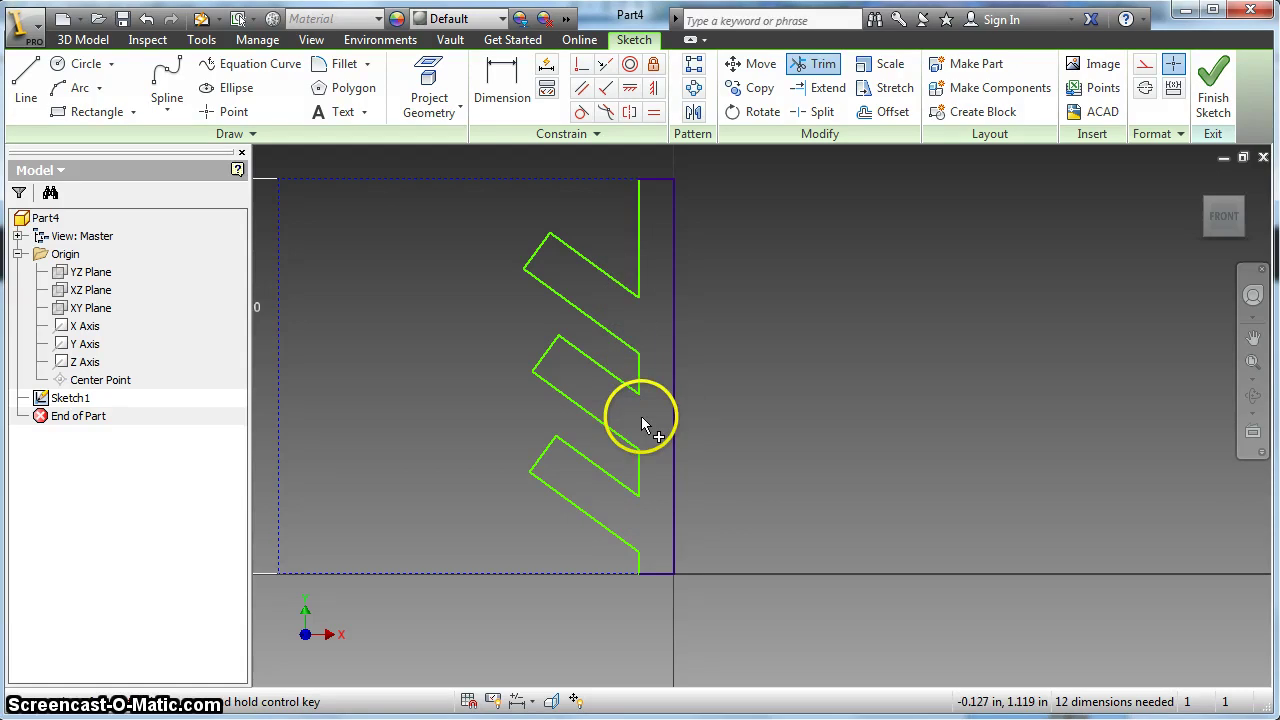
{"action": "right_click", "coordinate": [600, 230]}
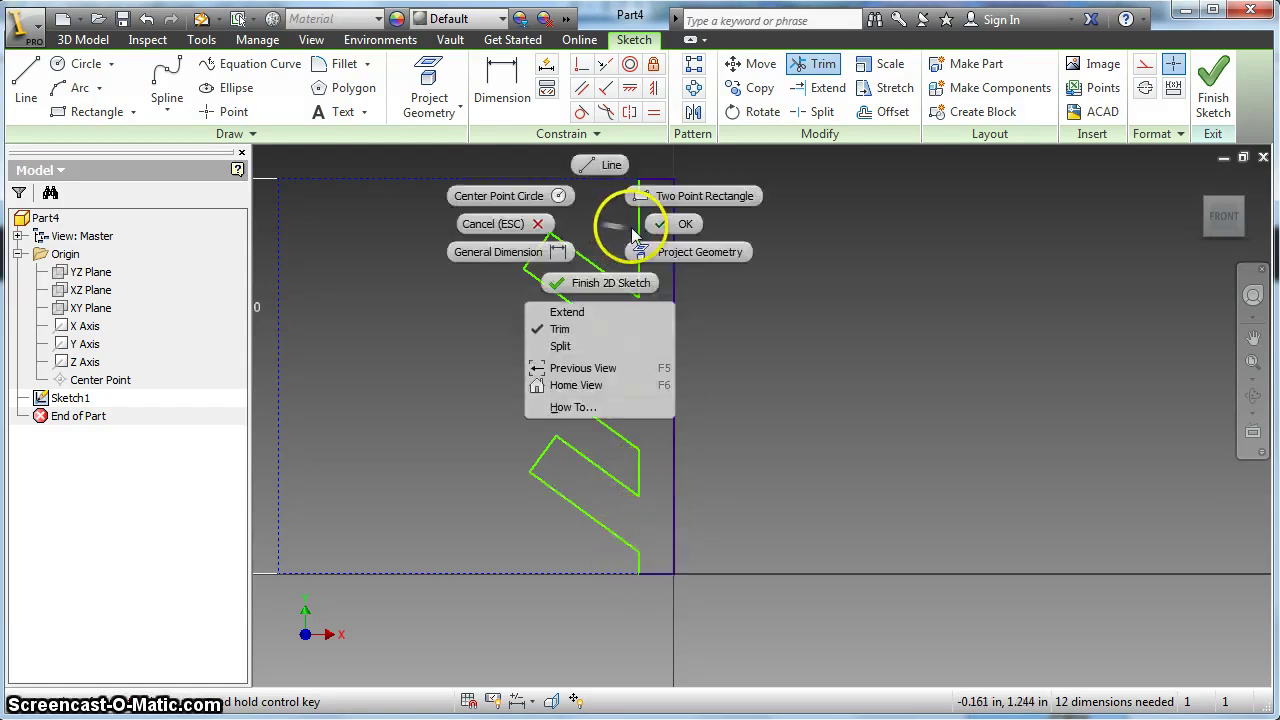
{"action": "left_click", "coordinate": [654, 221]}
- Make all segments of the narrow rectangle's left edge collinear, then shift that edge and the uppermost fin slightly
{"action": "mouse_move", "coordinate": [634, 222]}
{"action": "left_mouse_down"}
{"action": "mouse_move", "coordinate": [614, 228]}
{"action": "mouse_move", "coordinate": [625, 228]}
{"action": "left_mouse_up"}
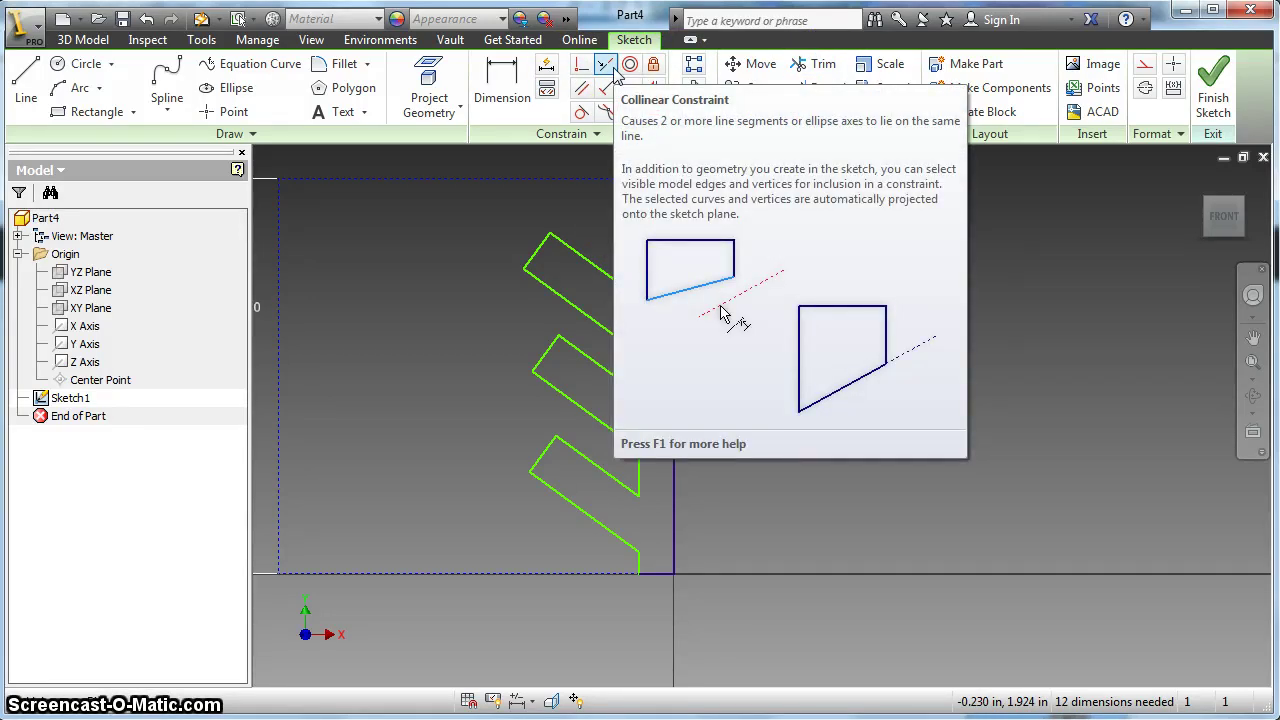
{"action": "left_click", "coordinate": [605, 64]}
{"action": "left_click", "coordinate": [629, 234]}
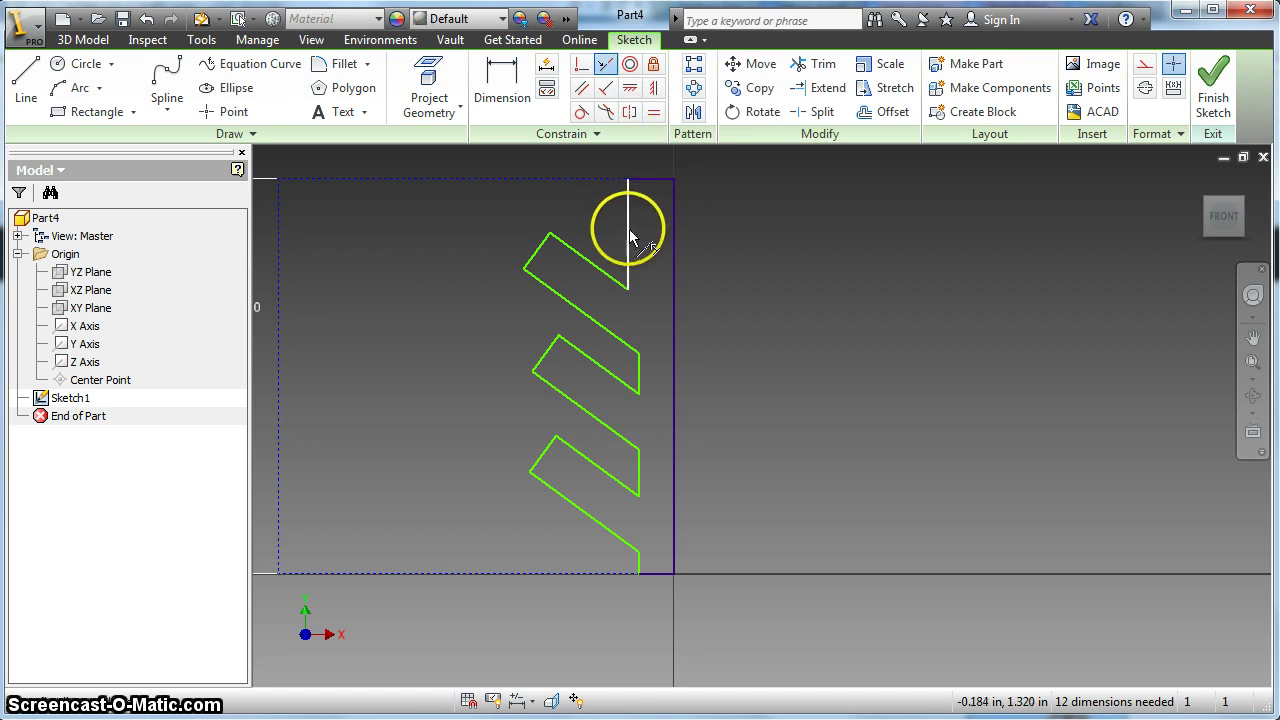
{"action": "left_click", "coordinate": [646, 326]}
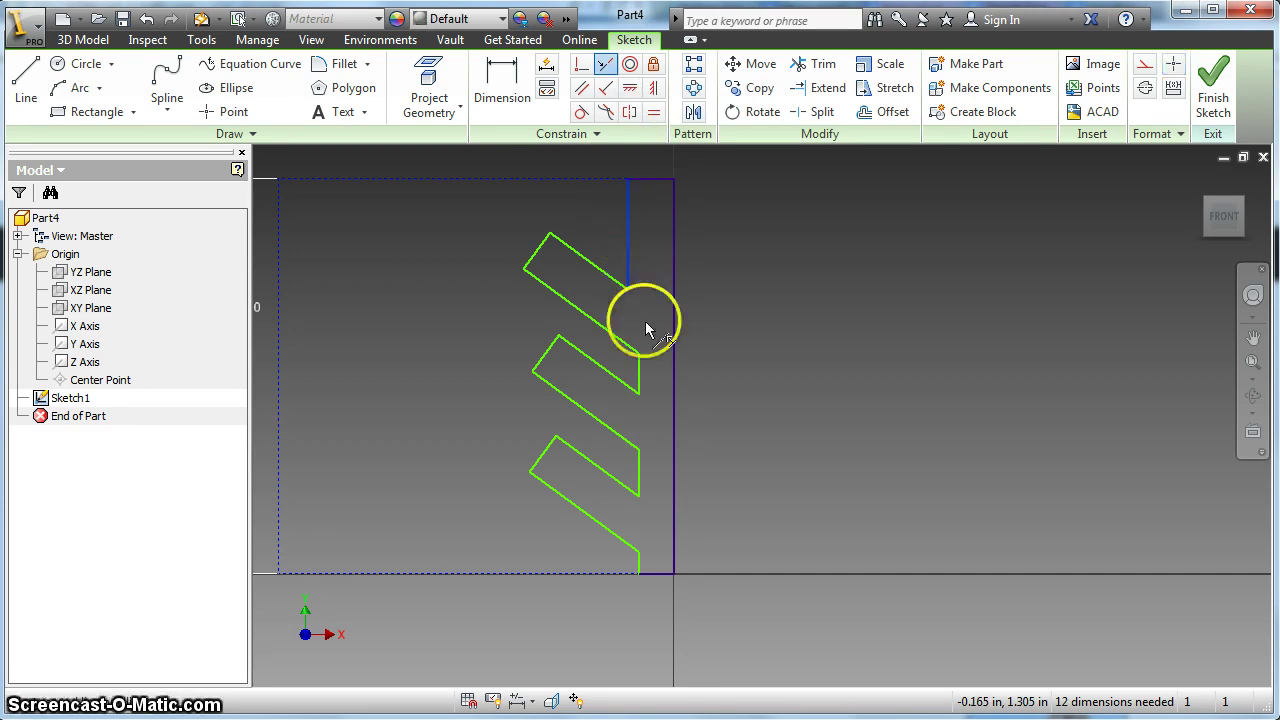
{"action": "left_click", "coordinate": [643, 366]}
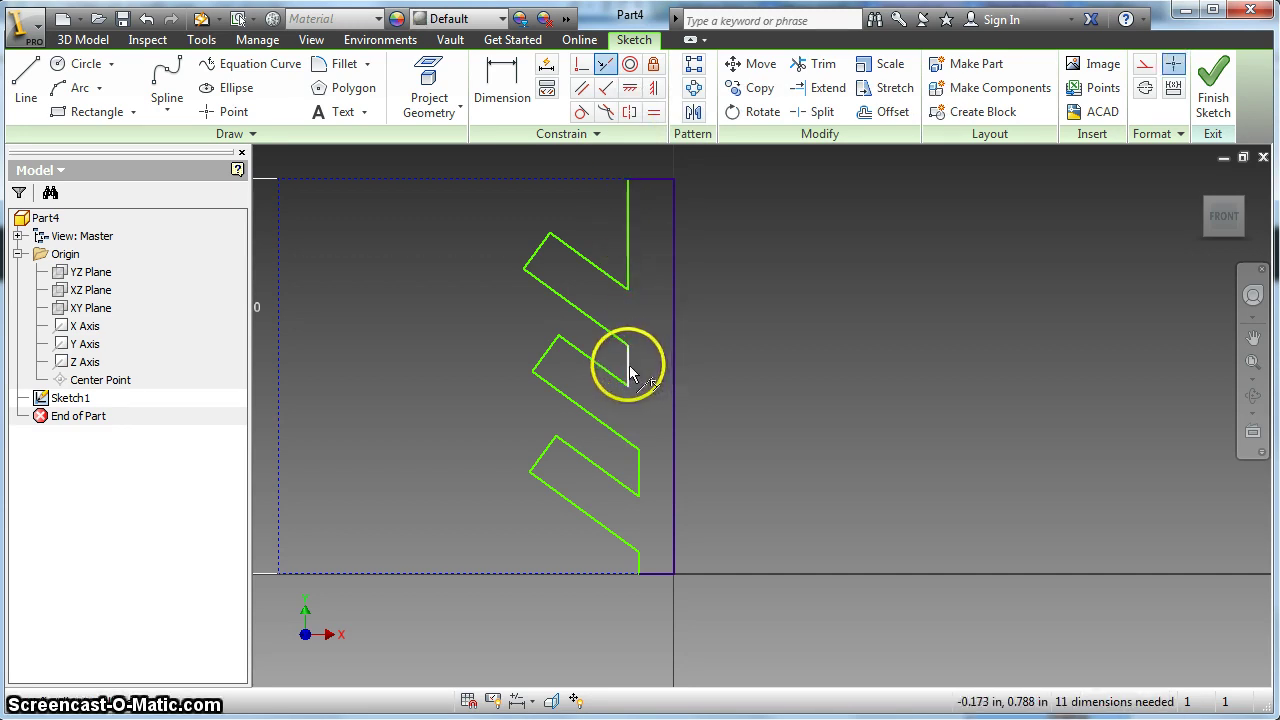
{"action": "left_click", "coordinate": [636, 476]}
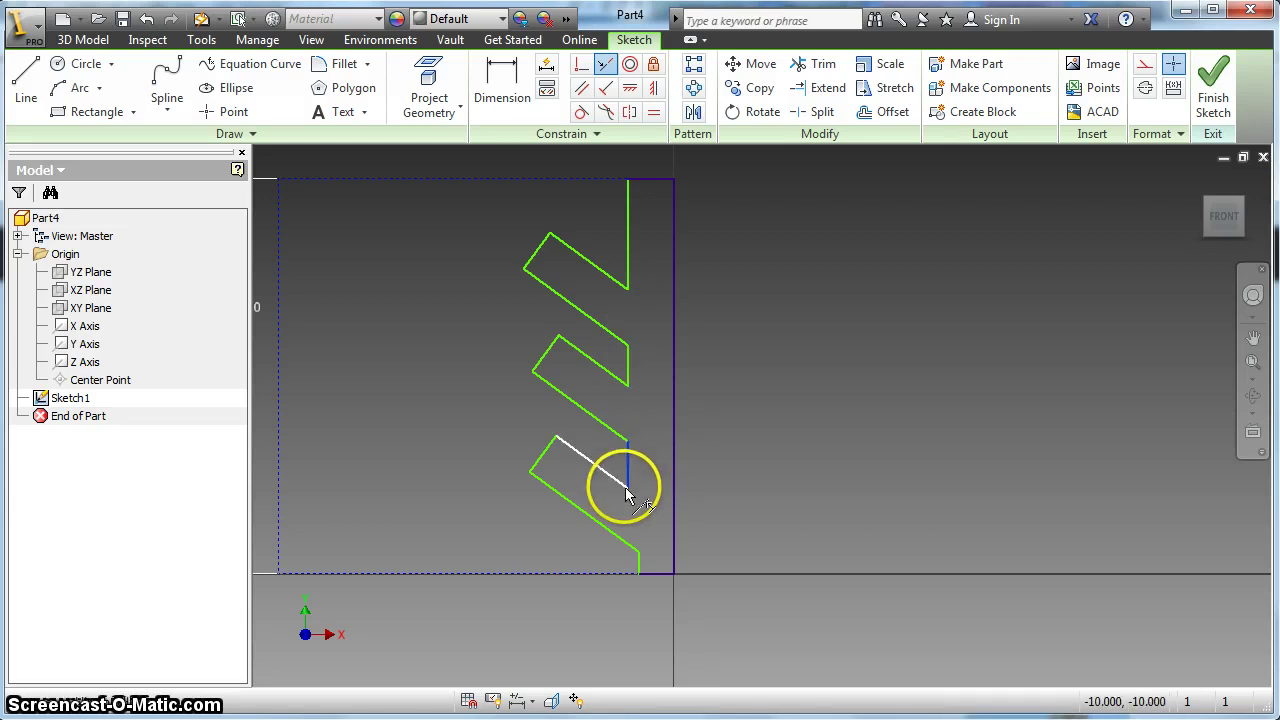
{"action": "right_click", "coordinate": [661, 462]}
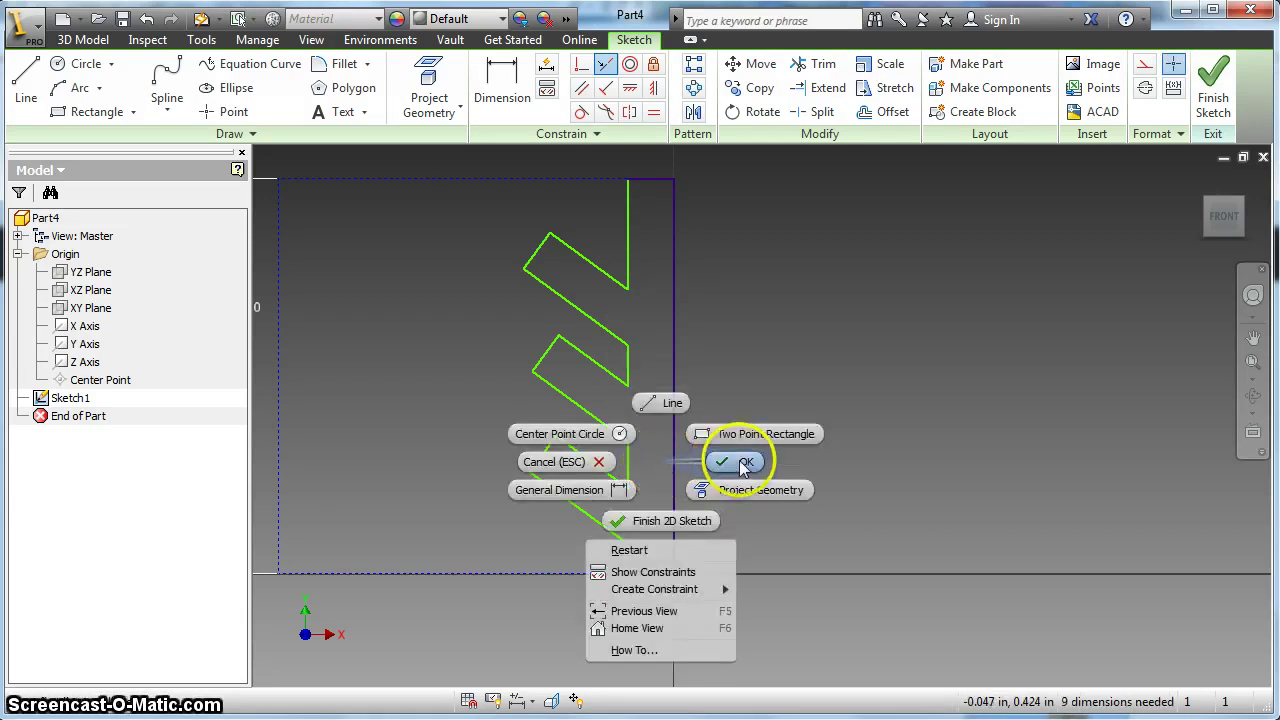
{"action": "left_click", "coordinate": [739, 460]}
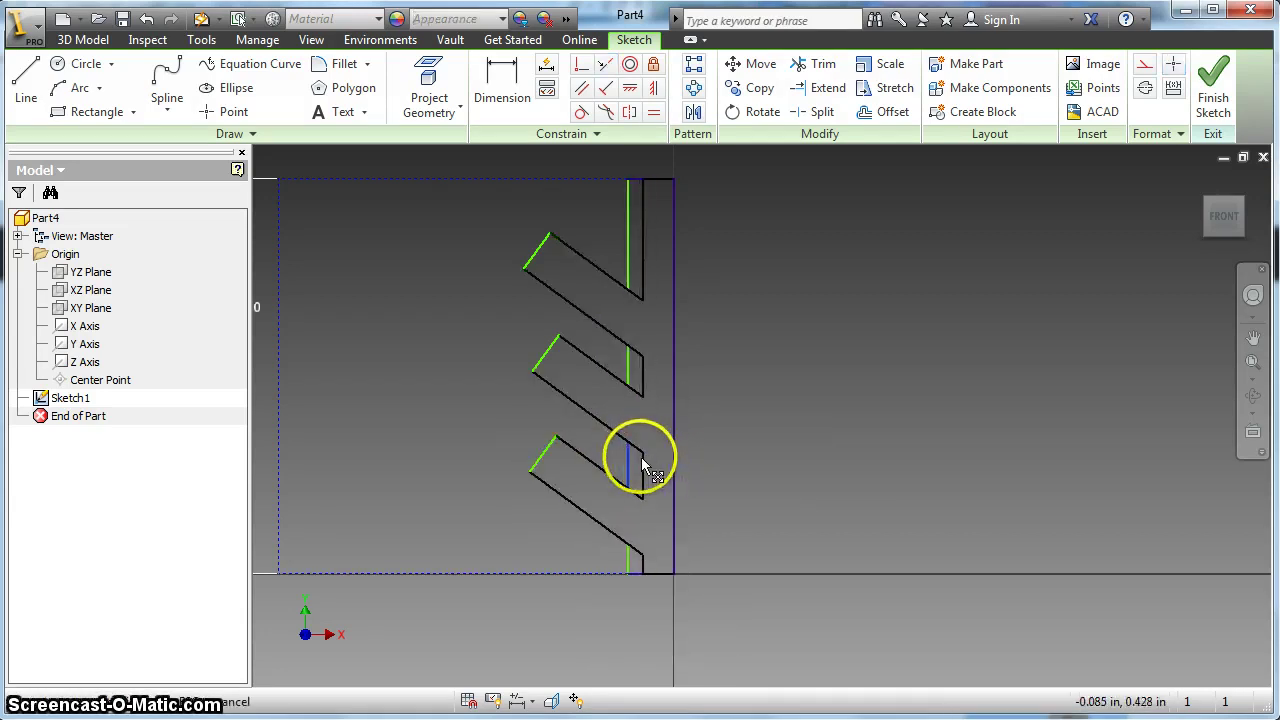
{"action": "left_click_drag", "start_coordinate": [641, 457], "coordinate": [648, 461]}
{"action": "left_click_drag", "start_coordinate": [626, 345], "coordinate": [613, 297]}
- Dimension the uppermost fin's thickness between its two long edges as 0.125 in
{"action": "left_click", "coordinate": [502, 85]}
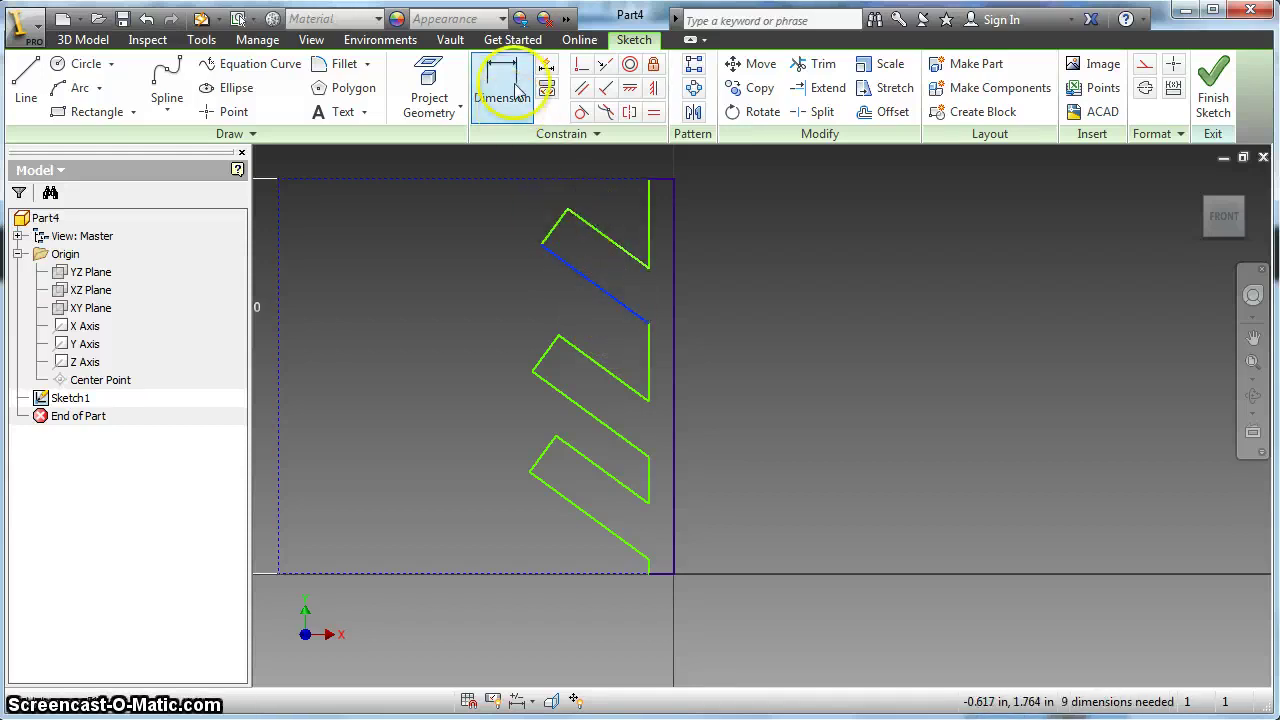
{"action": "left_click", "coordinate": [595, 263]}
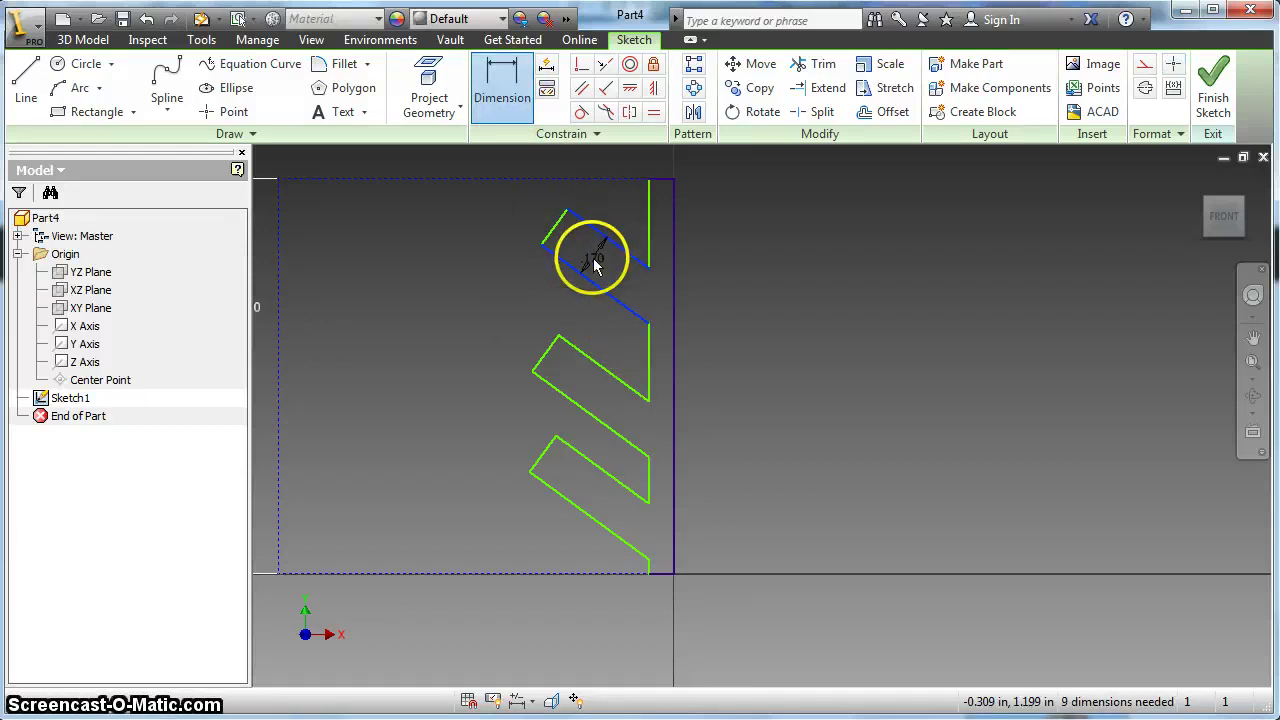
{"action": "left_click", "coordinate": [593, 258]}
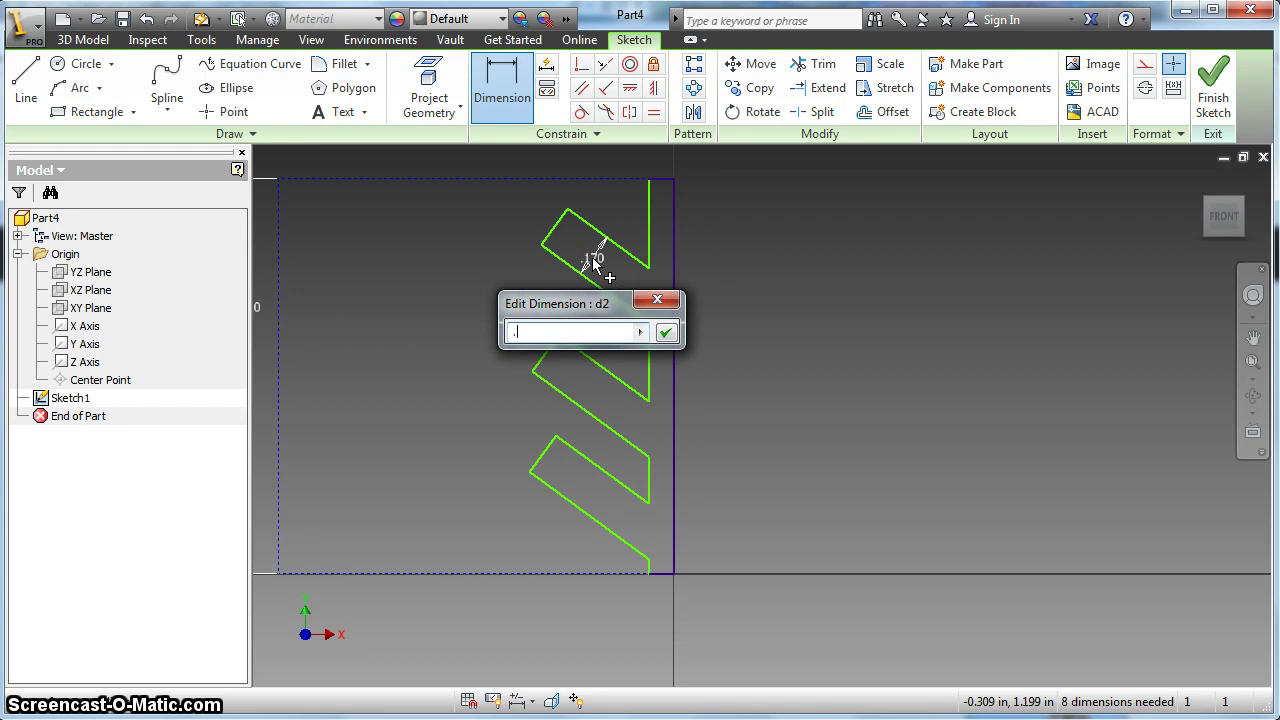
{"action": "key", "text": "Return"}
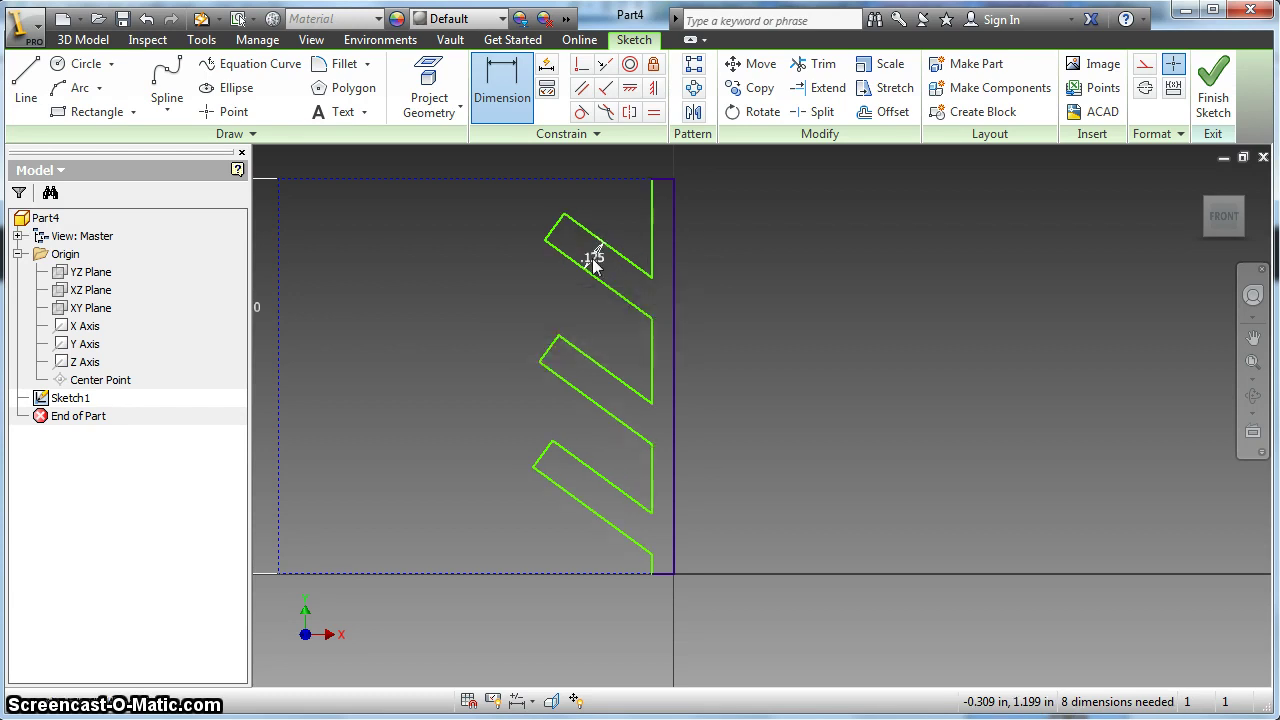
- Dimension the narrow rectangle's width as half the fin thickness using the expression d2/2
{"action": "left_click", "coordinate": [651, 368]}
{"action": "left_click", "coordinate": [678, 358]}
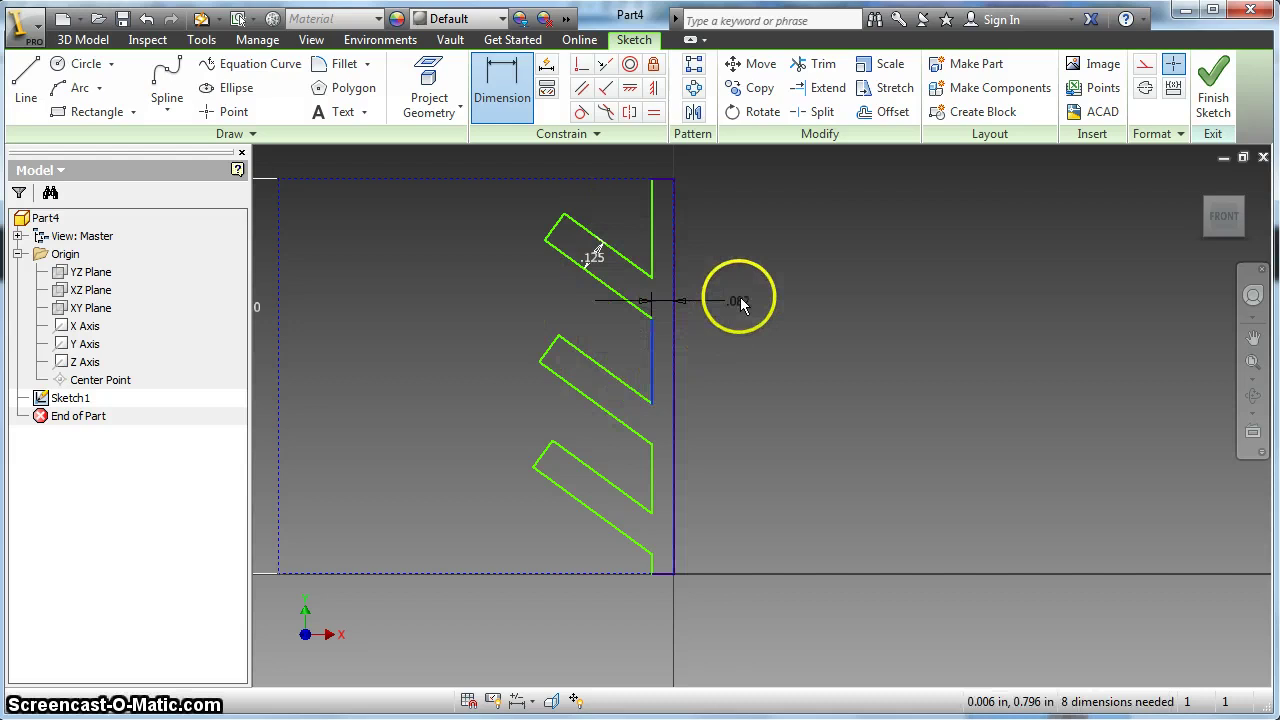
{"action": "left_click", "coordinate": [753, 351]}
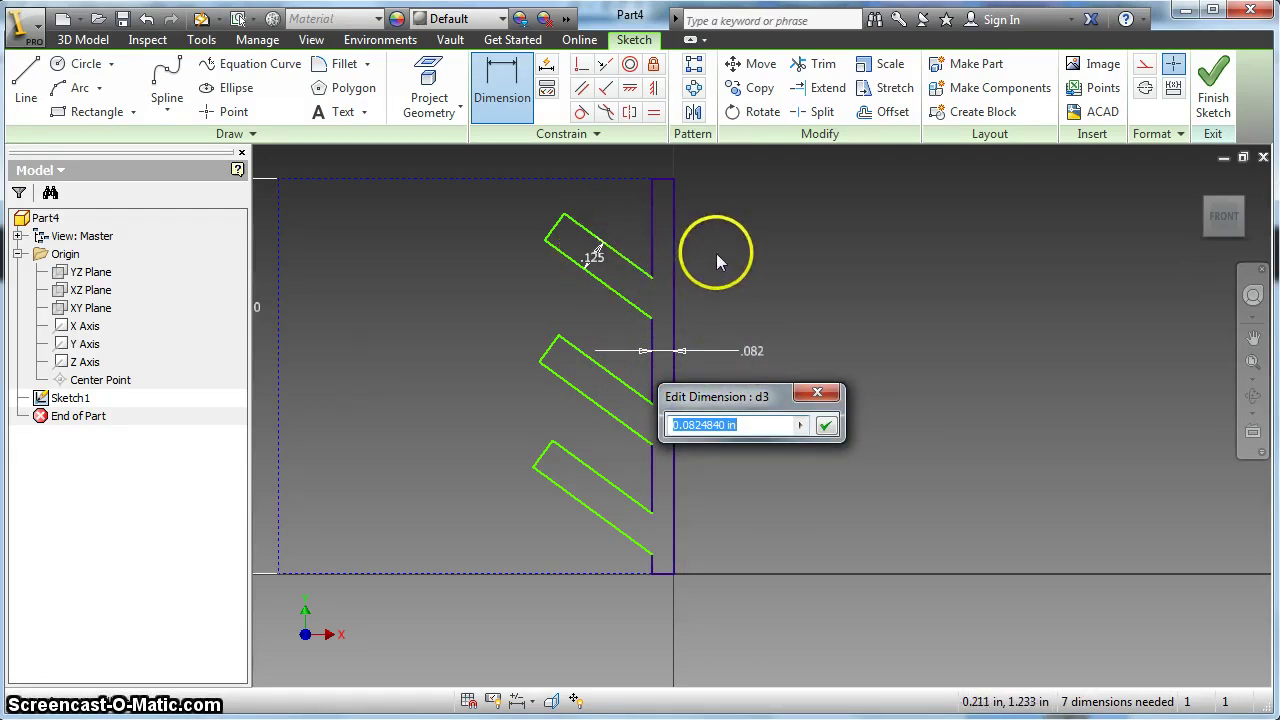
{"action": "left_click", "coordinate": [594, 258]}
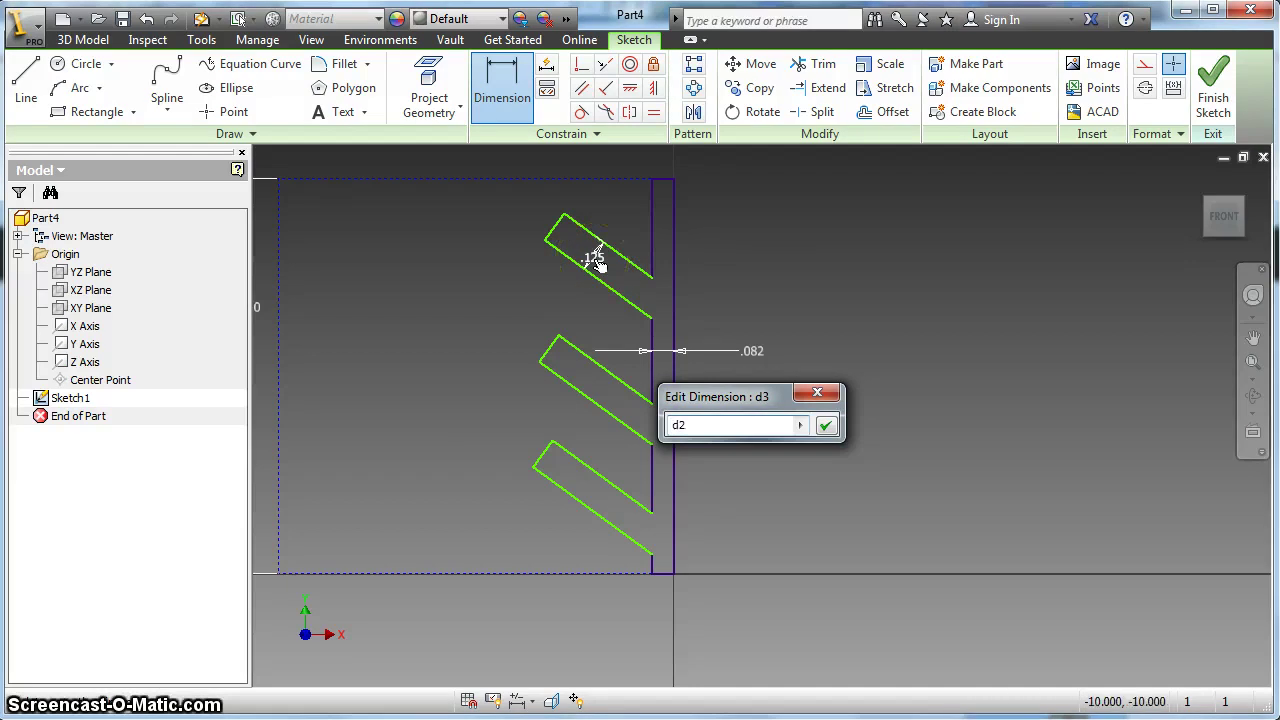
{"action": "left_click", "coordinate": [740, 430]}
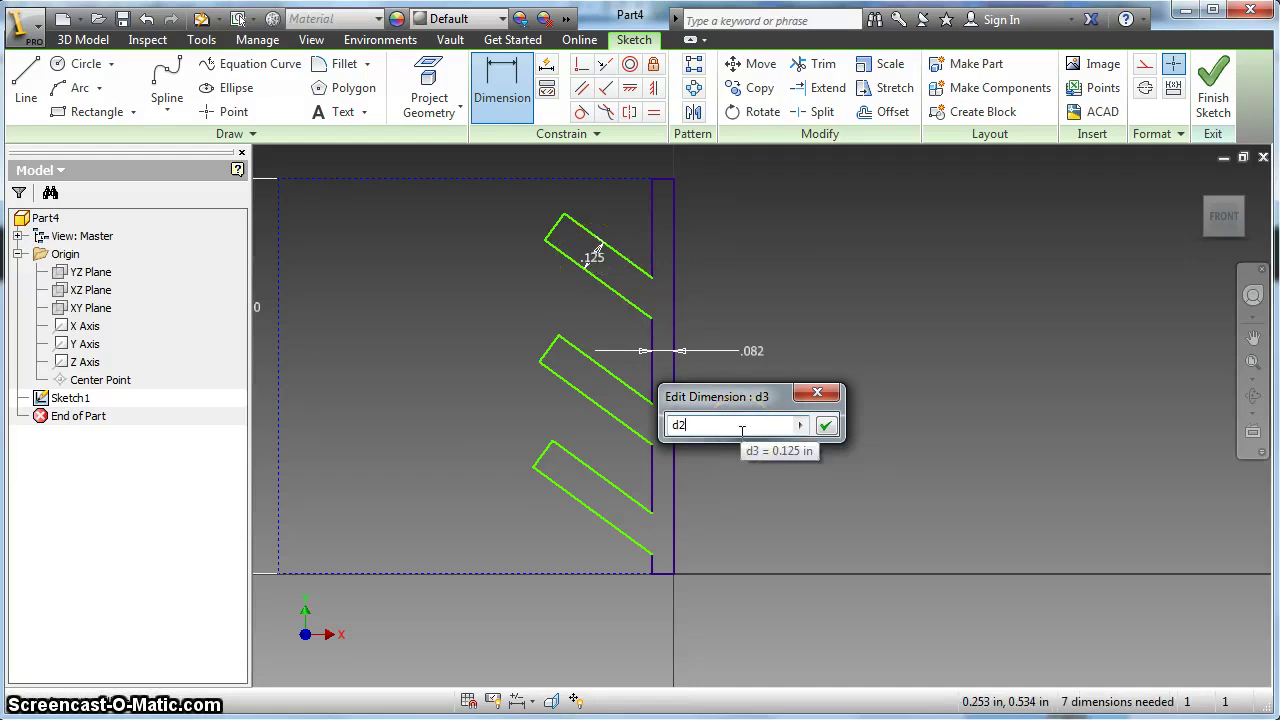
{"action": "type", "text": "/2"}
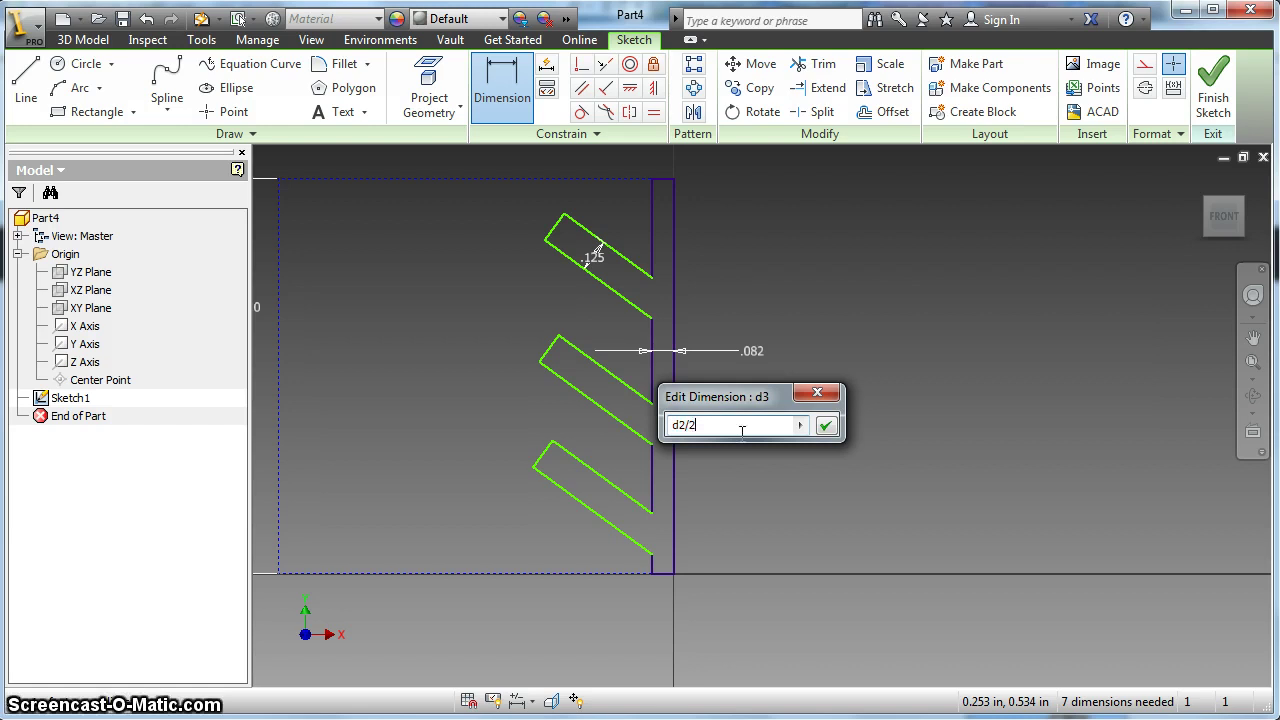
{"action": "key", "text": "Return"}
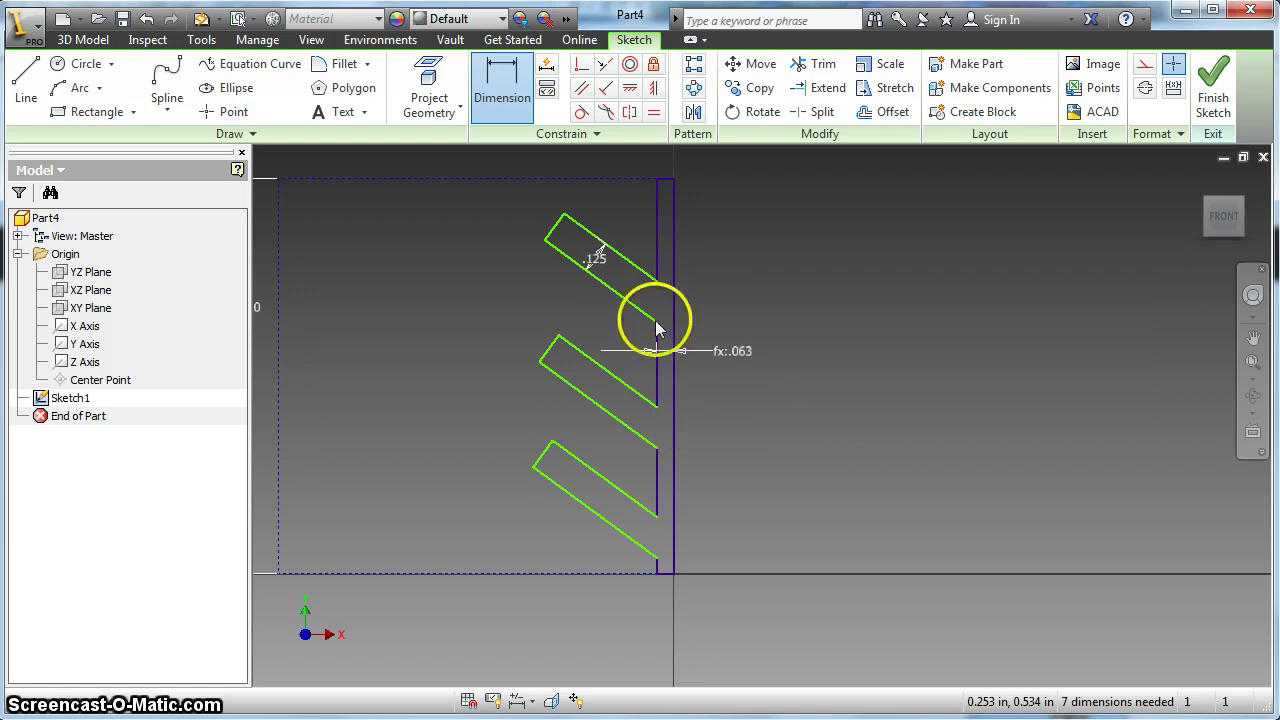
- Change the uppermost fin's thickness to 0.1 in and finish the Dimension command
{"action": "double_click", "coordinate": [596, 257]}
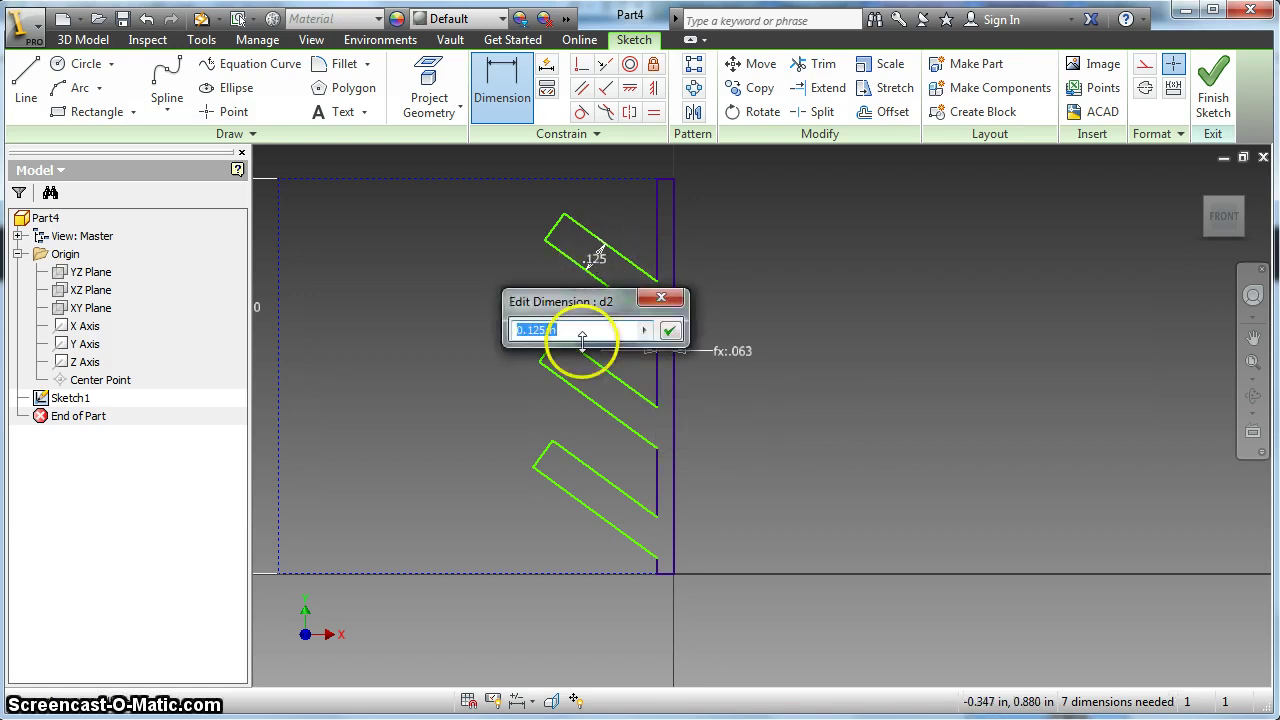
{"action": "type", "text": ".1"}
{"action": "key", "text": "Return"}
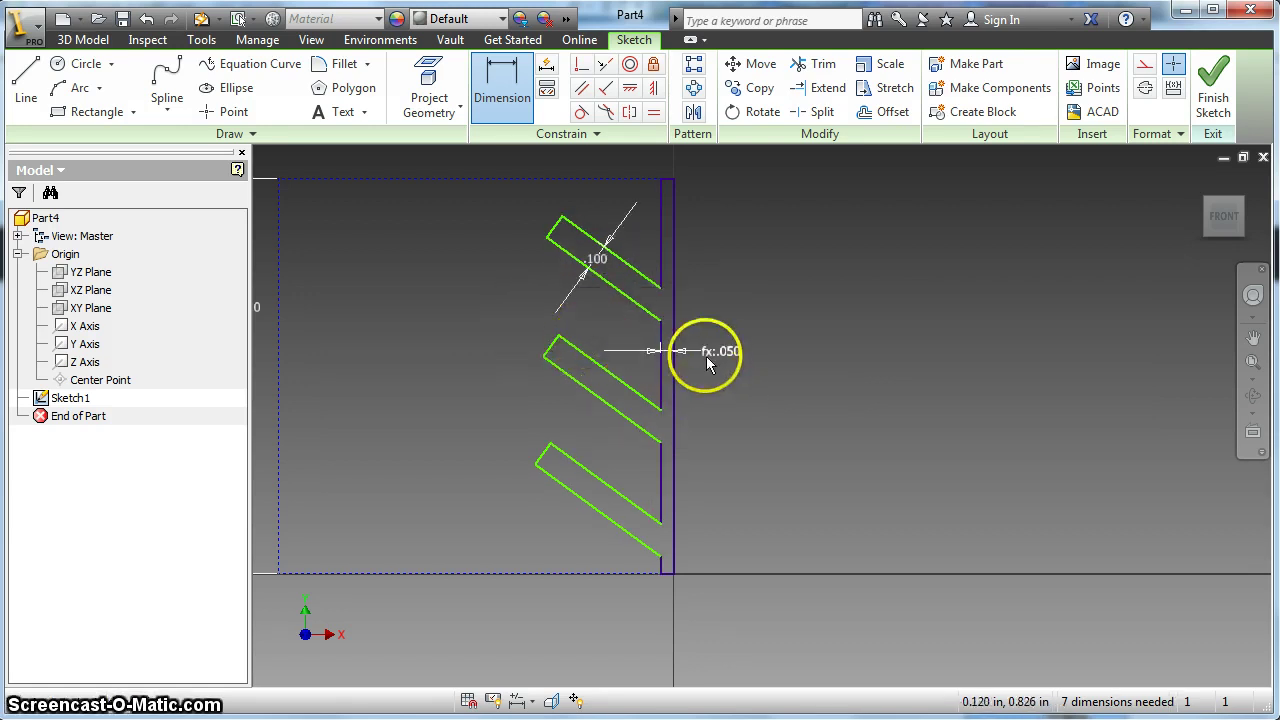
{"action": "right_click", "coordinate": [611, 321]}
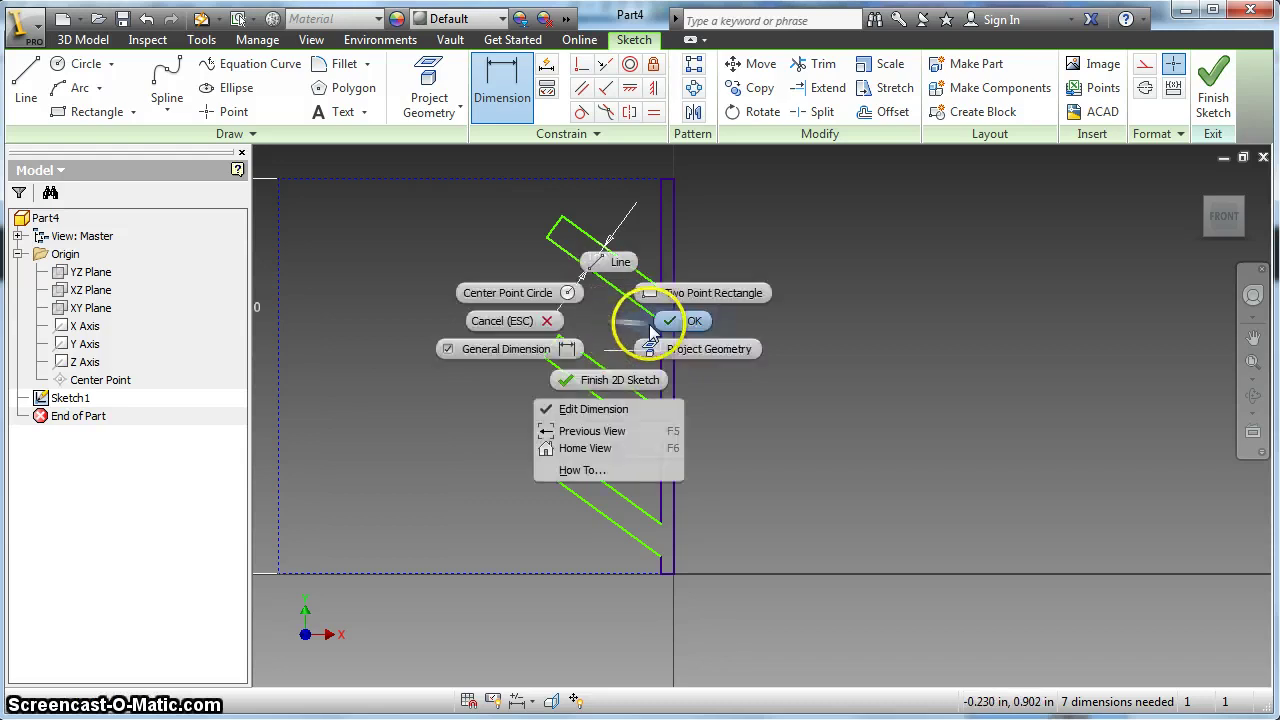
{"action": "left_click", "coordinate": [650, 325]}
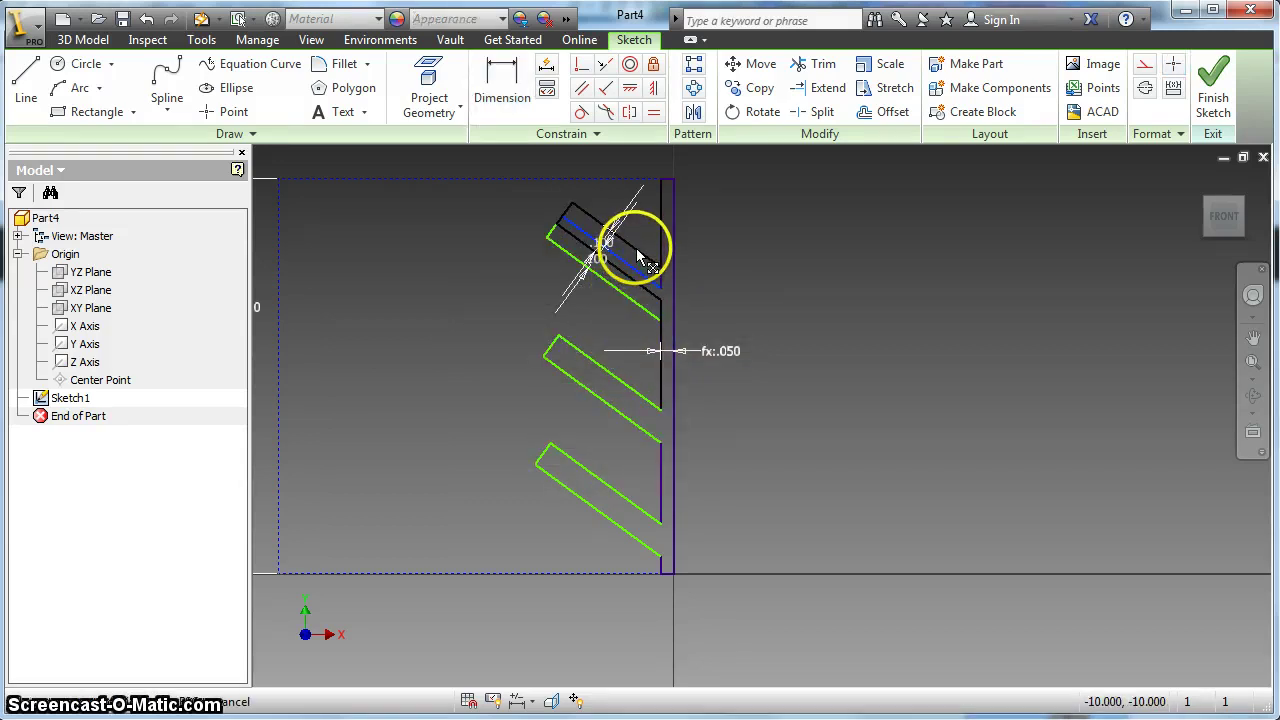
- Move the three fins higher along the narrow rectangle, giving the middle fin the longest reach
{"action": "left_click_drag", "start_coordinate": [636, 258], "coordinate": [586, 230]}
{"action": "left_click_drag", "start_coordinate": [605, 478], "coordinate": [557, 390]}
{"action": "left_click", "coordinate": [26, 85]}
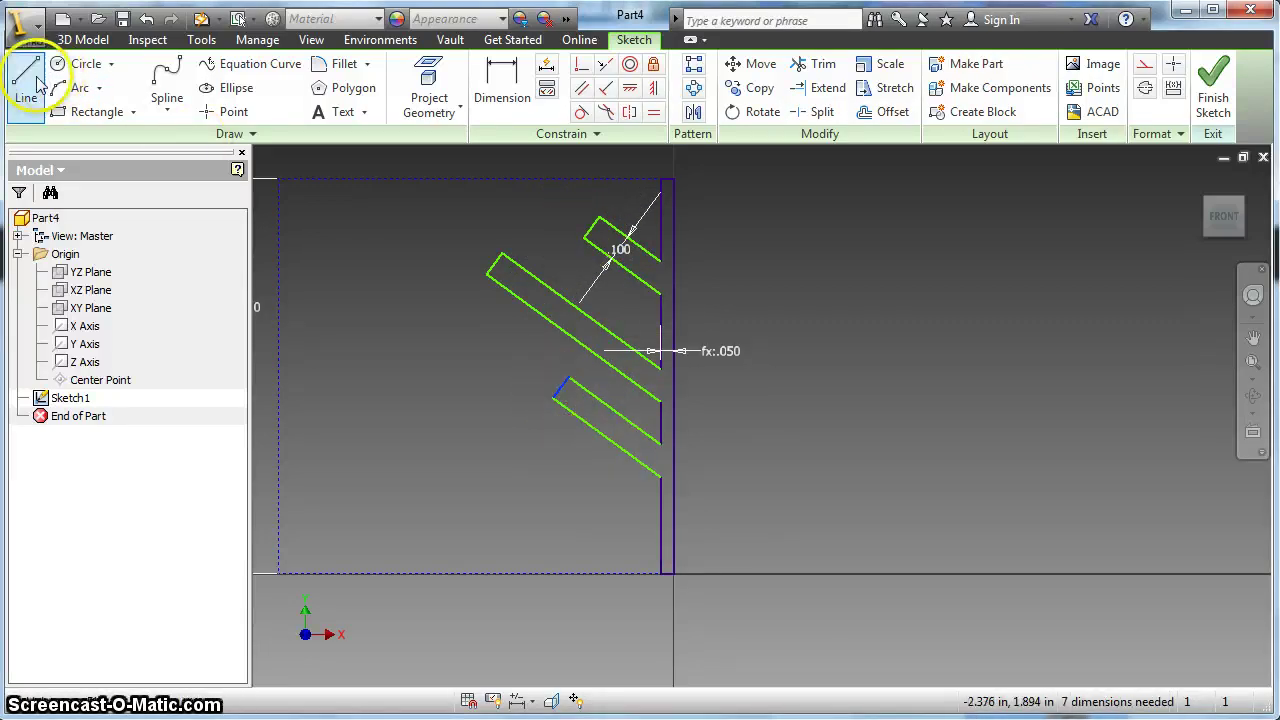
{"action": "left_click", "coordinate": [445, 90]}
- Set the angle between the uppermost fin's upper edge and the narrow rectangle's left edge to 60 degrees
{"action": "left_click", "coordinate": [505, 82]}
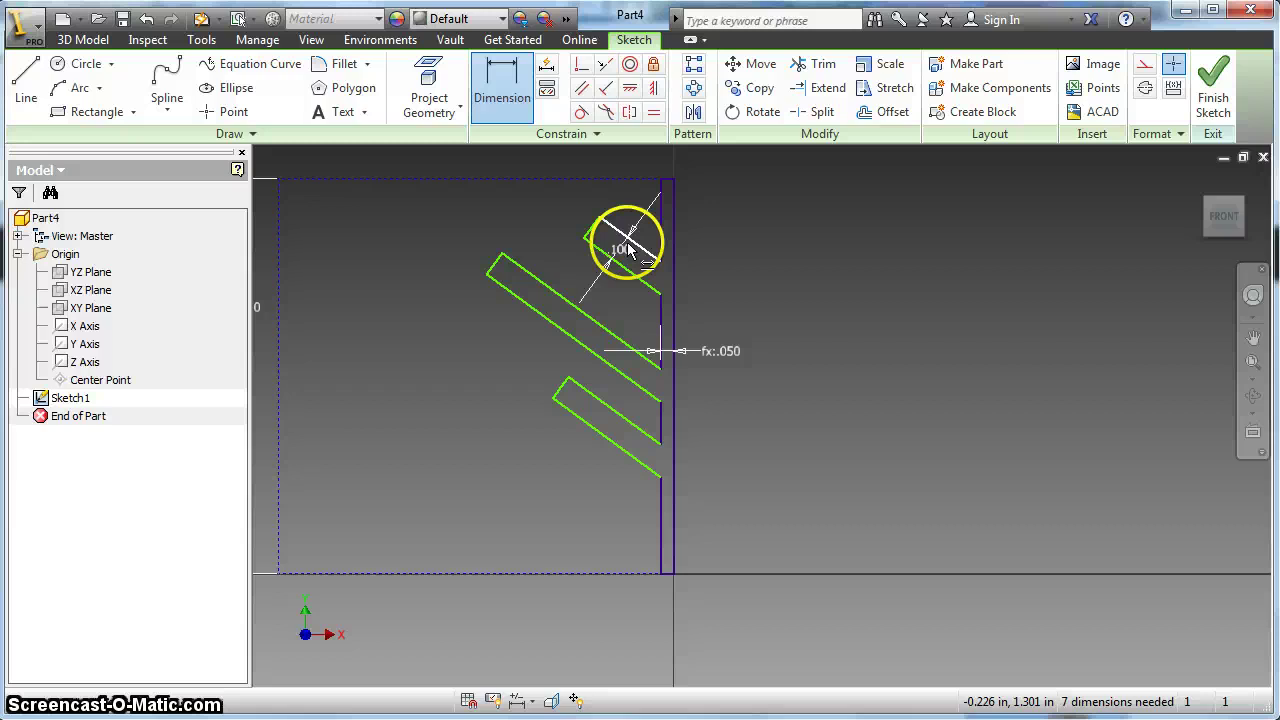
{"action": "left_click", "coordinate": [648, 255]}
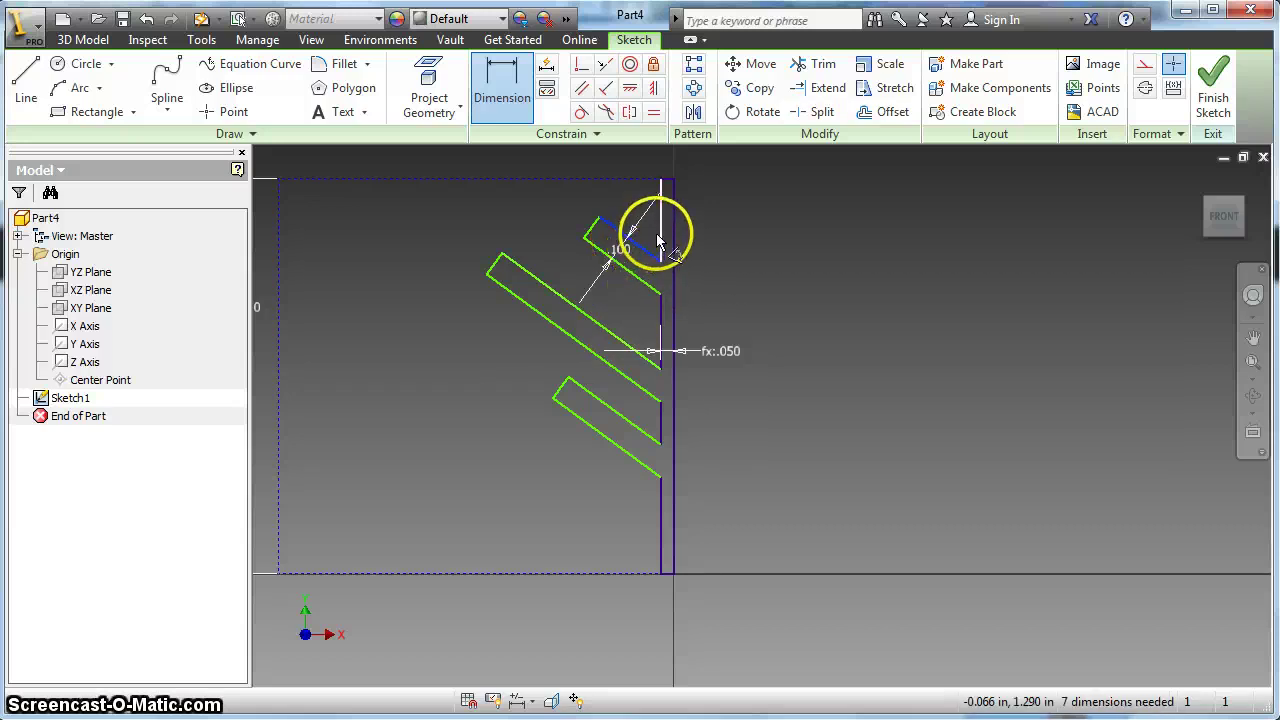
{"action": "left_click", "coordinate": [662, 225]}
{"action": "left_click", "coordinate": [623, 198]}
{"action": "type", "text": "60"}
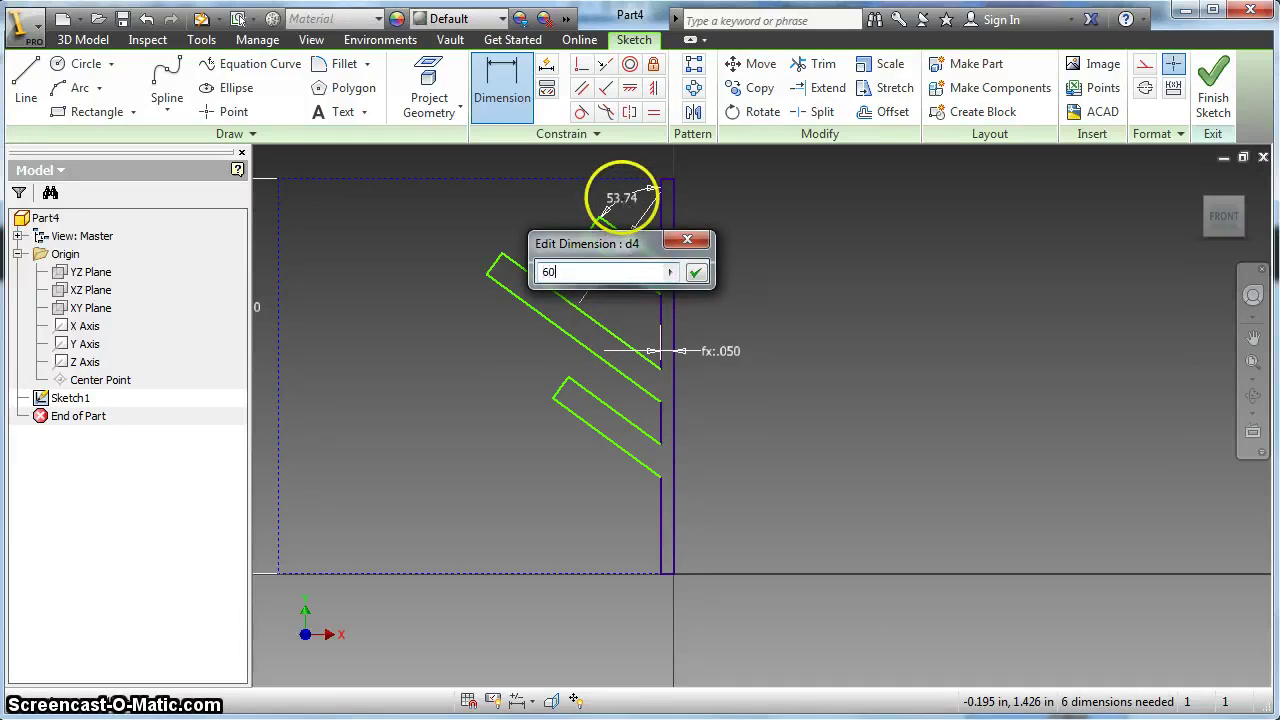
{"action": "key", "text": "Return"}
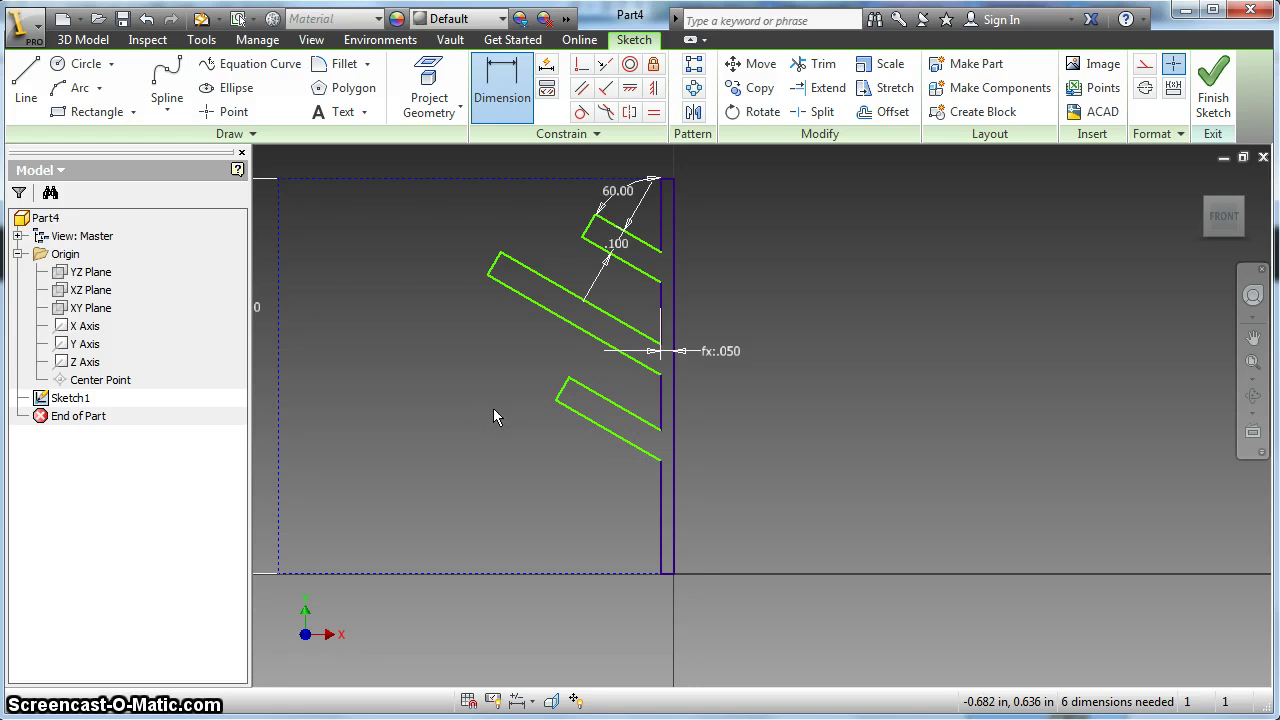
- Sketch a slanted line about 0.58 in long below the fins, parallel to them, and a vertical line from its end down to the base
{"action": "left_click", "coordinate": [26, 82]}
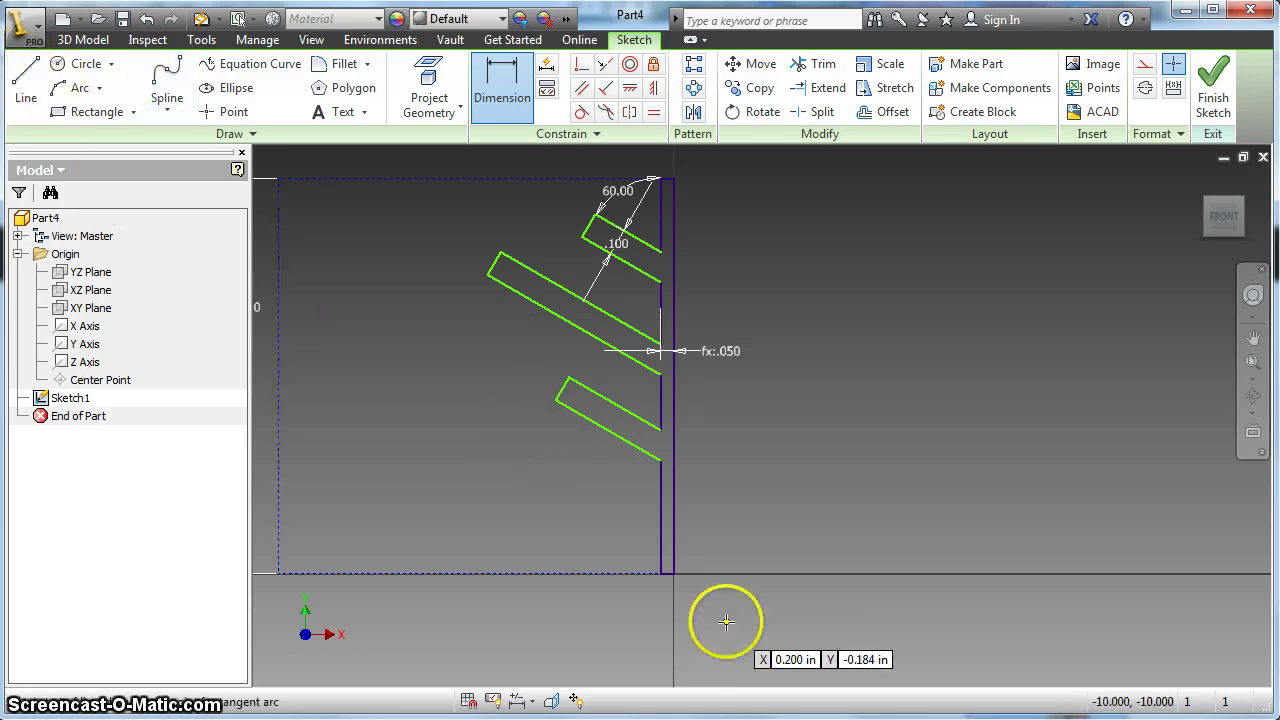
{"action": "left_click", "coordinate": [660, 524]}
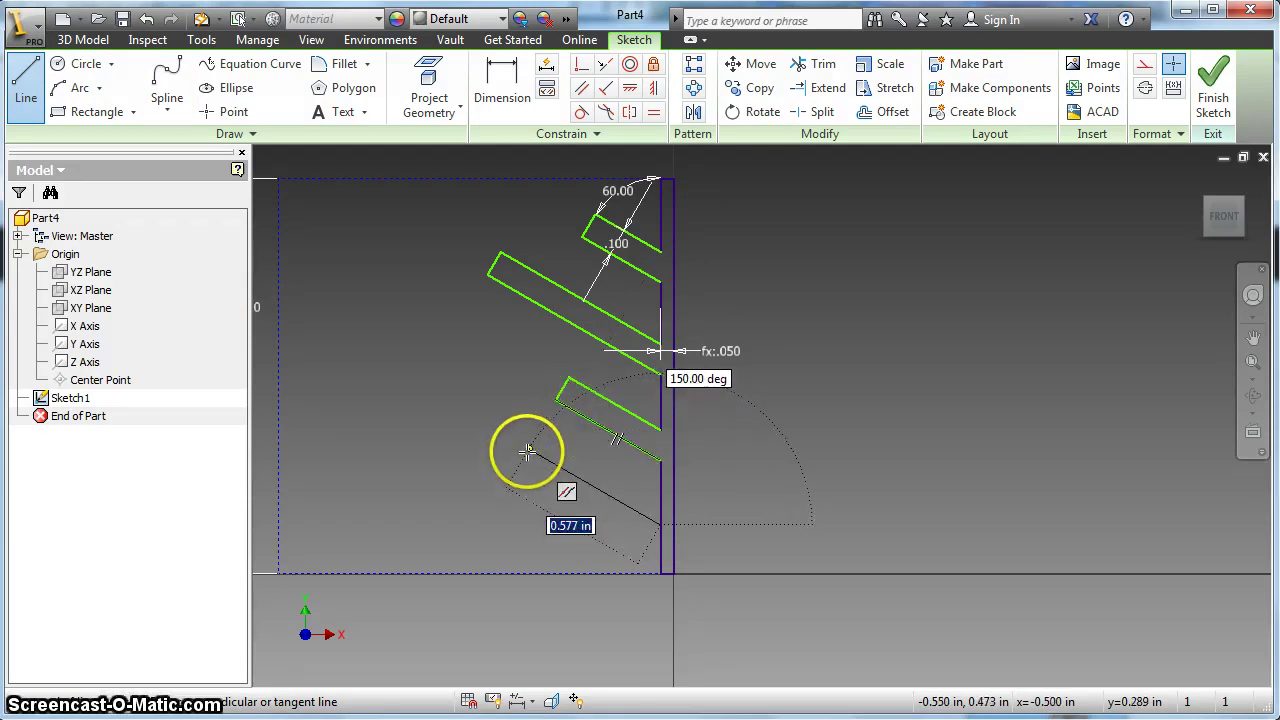
{"action": "left_click", "coordinate": [527, 451]}
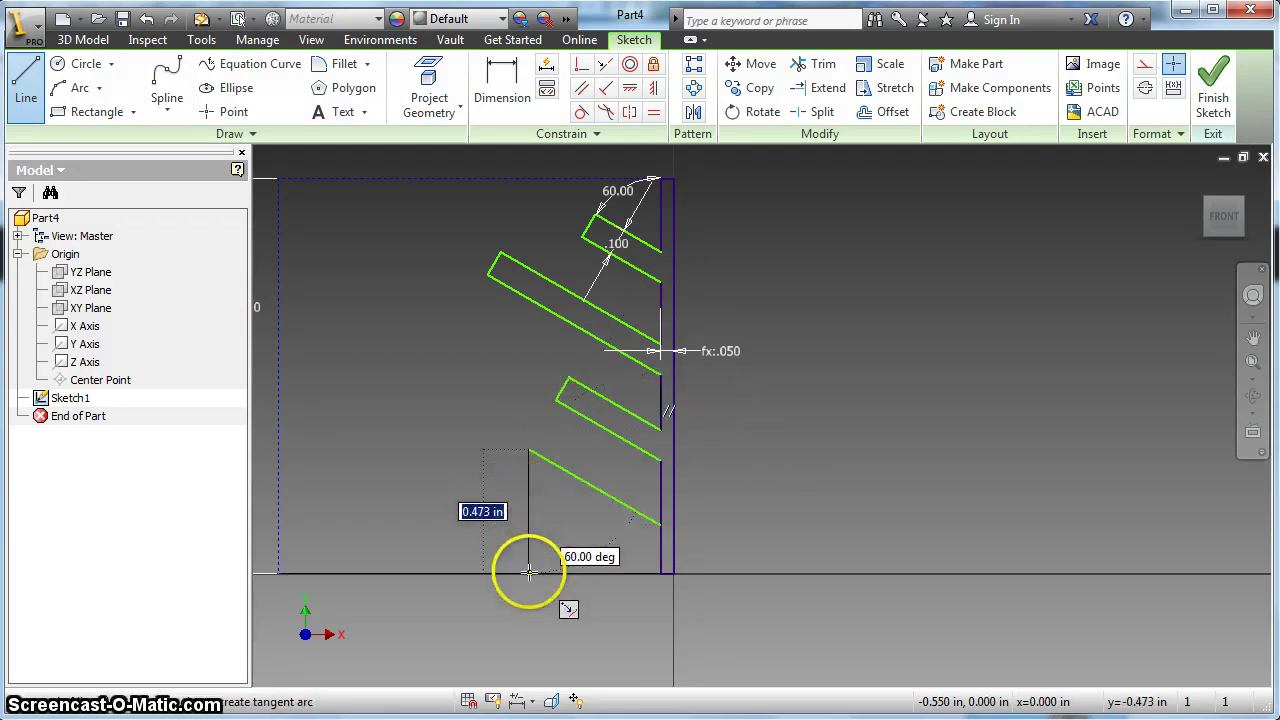
{"action": "left_click", "coordinate": [529, 573]}
- Sketch a matching inner slanted and vertical line pair inside the bent fin, ending on the base, and move its vertical line closer to the outer one
{"action": "left_click", "coordinate": [661, 556]}
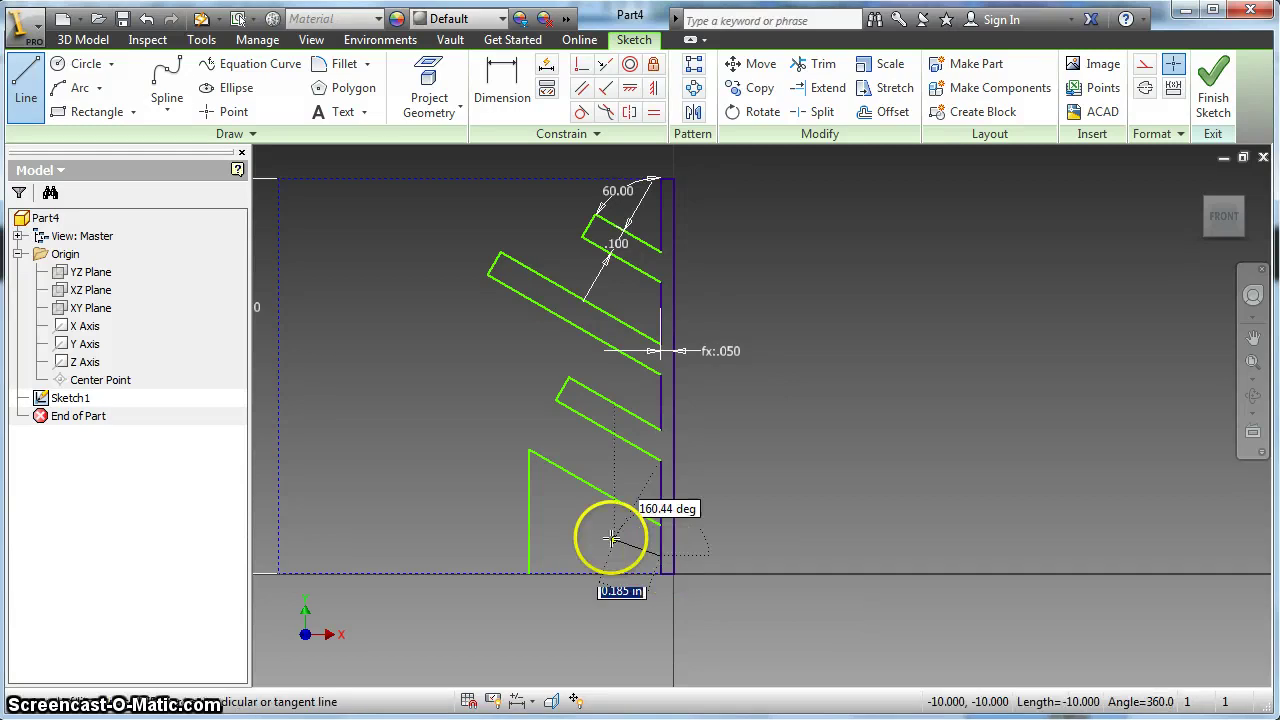
{"action": "left_click", "coordinate": [583, 514]}
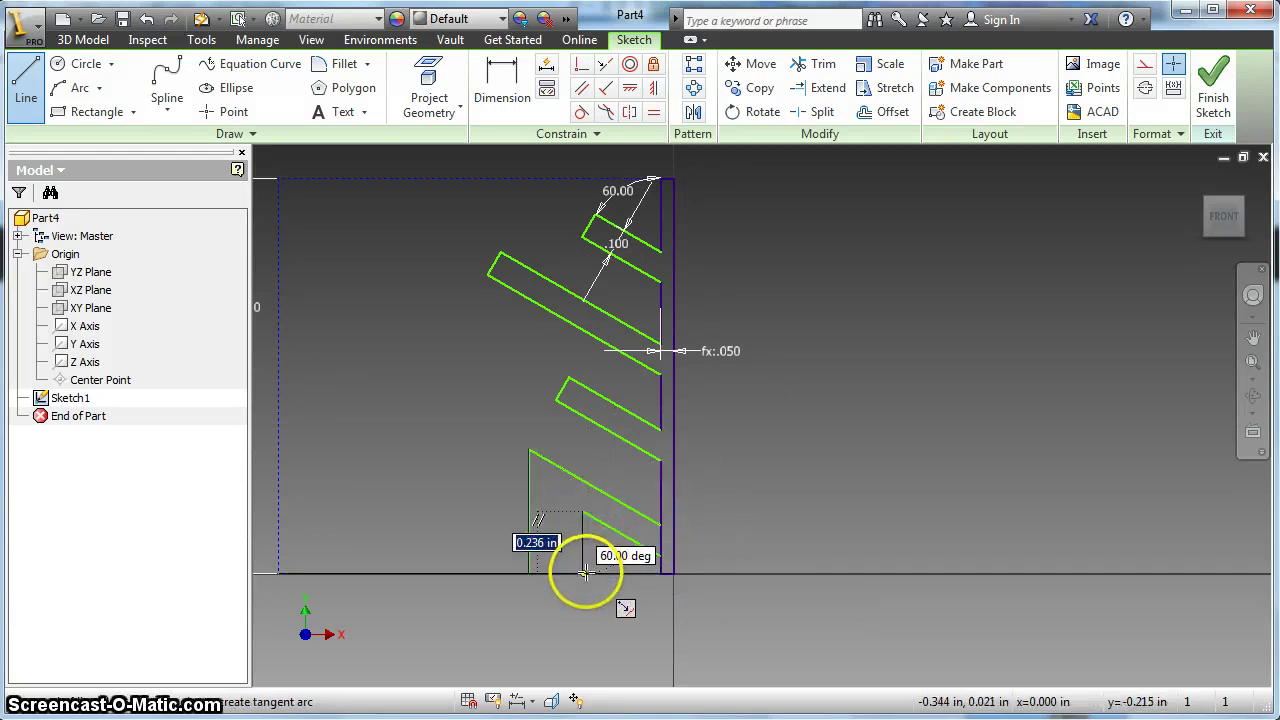
{"action": "left_click", "coordinate": [584, 573]}
{"action": "right_click", "coordinate": [562, 526]}
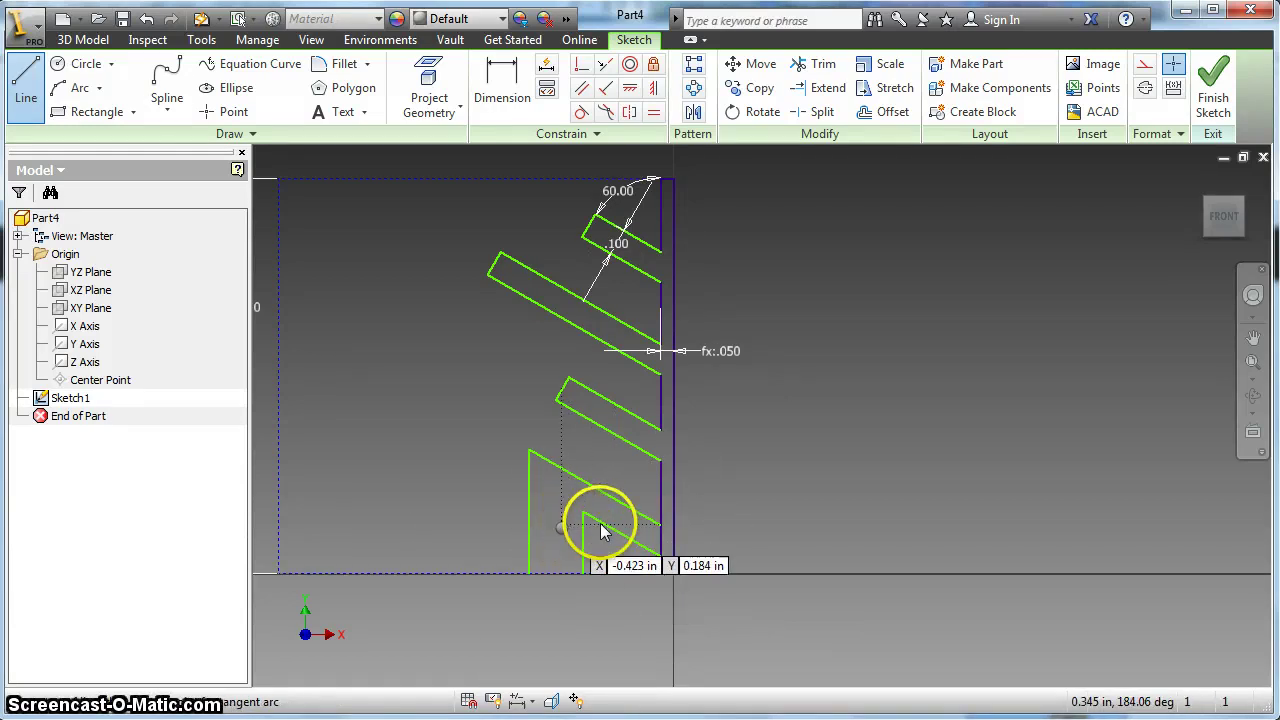
{"action": "left_click", "coordinate": [636, 528]}
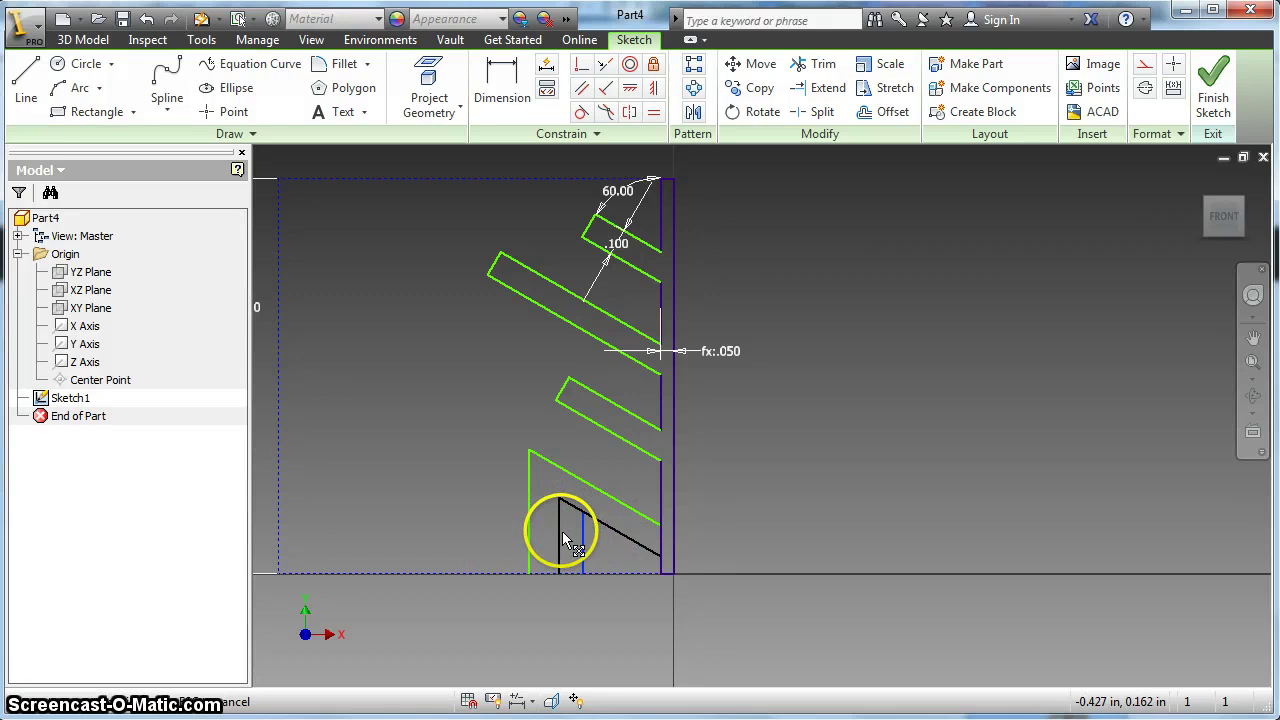
- Close the open foot of the bent bottom fin with a short line along the base, and finish the sketch
{"action": "scroll", "coordinate": [798, 553], "scroll_direction": "down", "scroll_amount": 2}
{"action": "scroll", "coordinate": [986, 371], "scroll_direction": "down", "scroll_amount": 1}
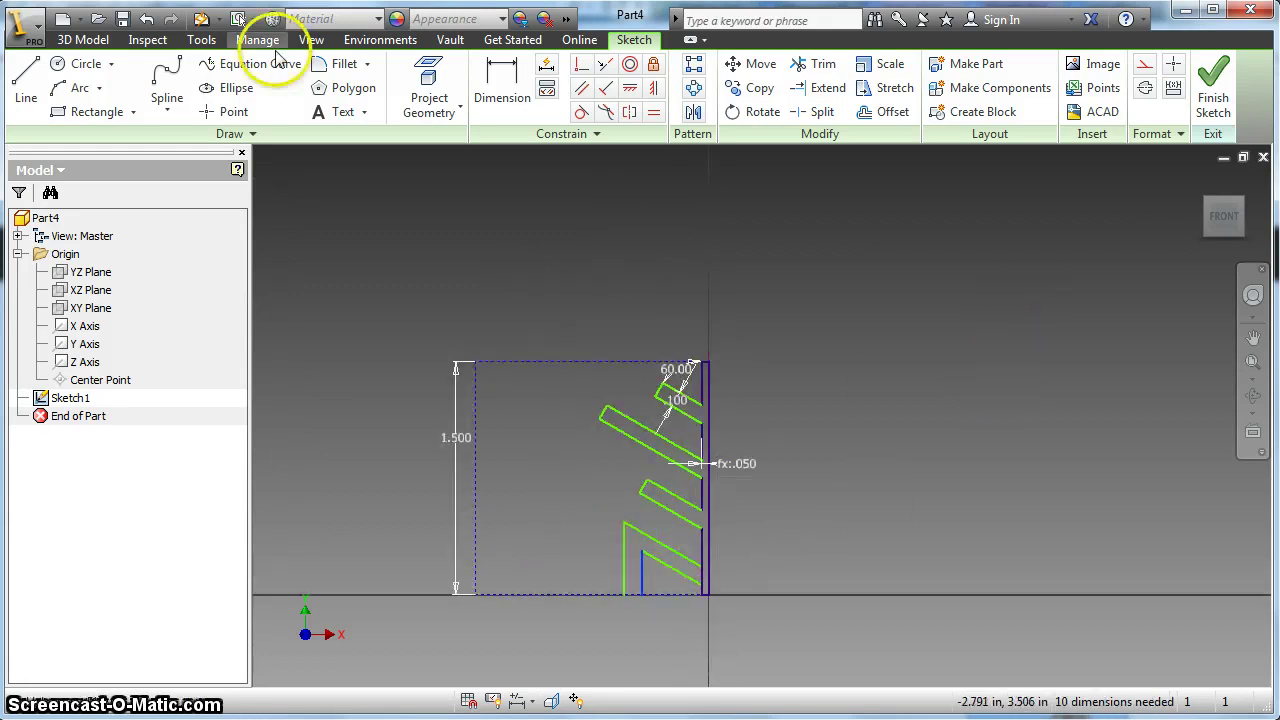
{"action": "left_click", "coordinate": [26, 82]}
{"action": "scroll", "coordinate": [645, 625], "scroll_direction": "up", "scroll_amount": 3}
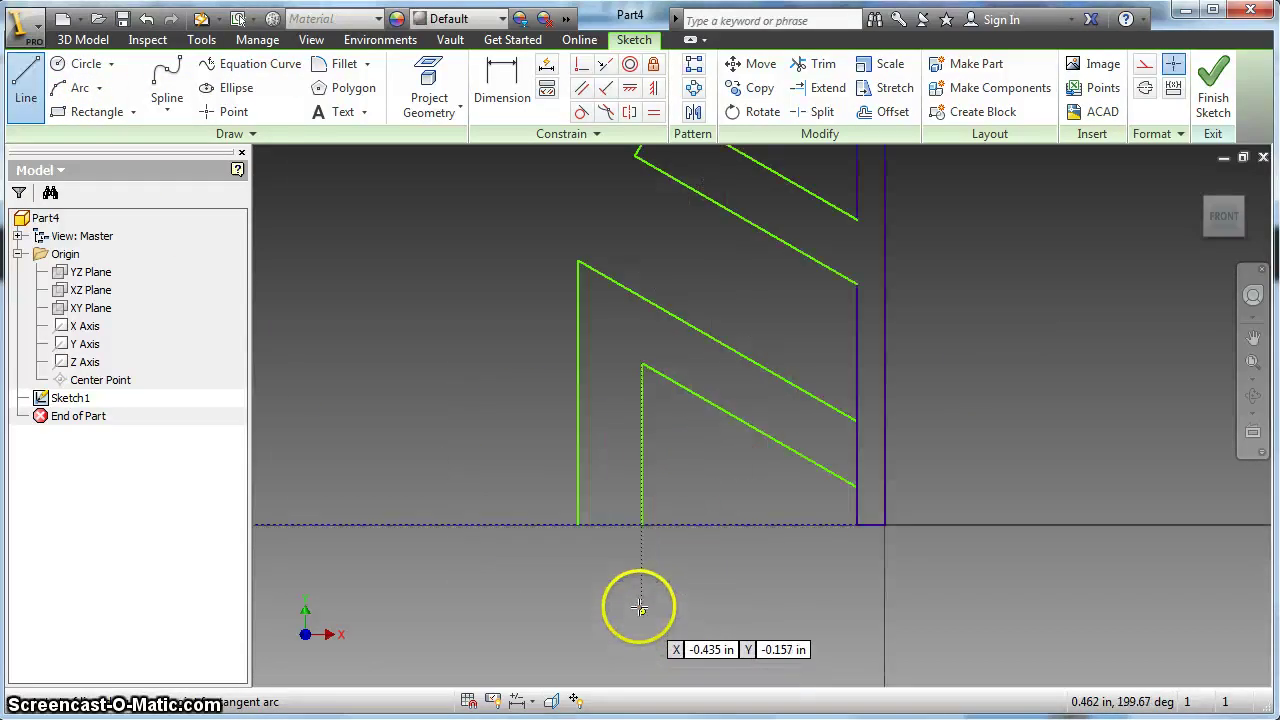
{"action": "left_click", "coordinate": [576, 524]}
{"action": "left_click", "coordinate": [641, 524]}
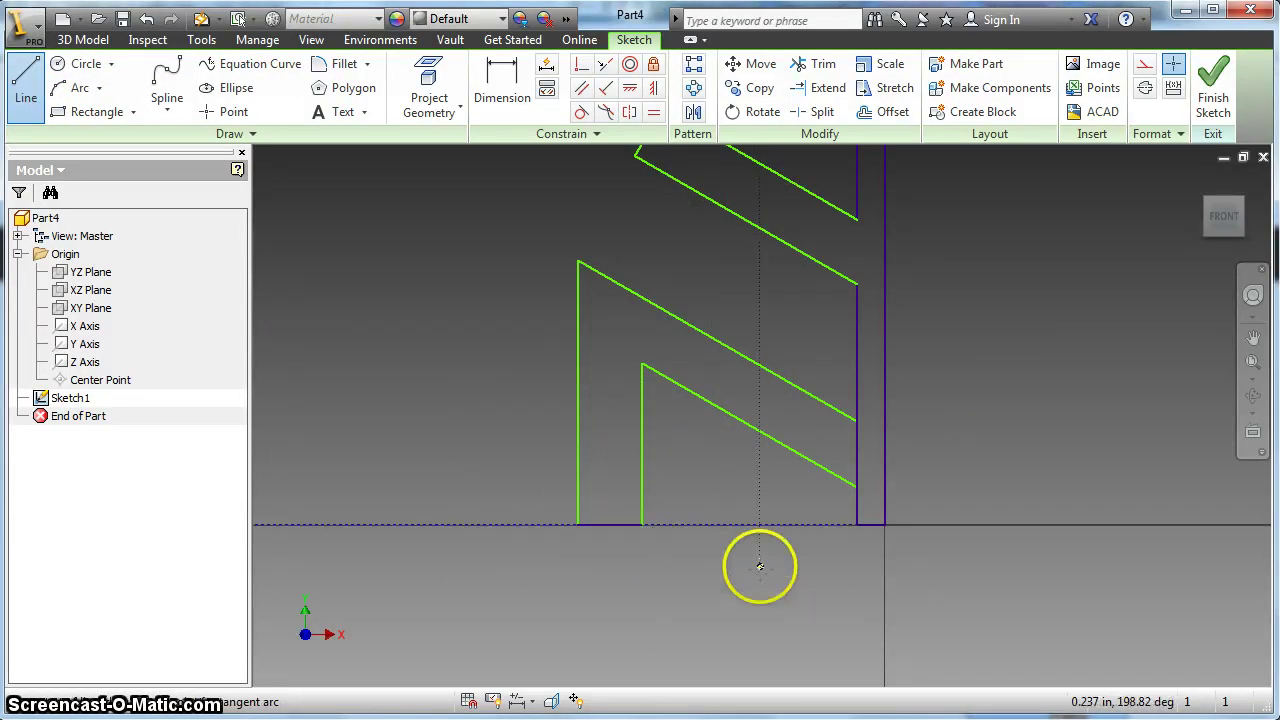
{"action": "scroll", "coordinate": [760, 567], "scroll_direction": "up", "scroll_amount": 1}
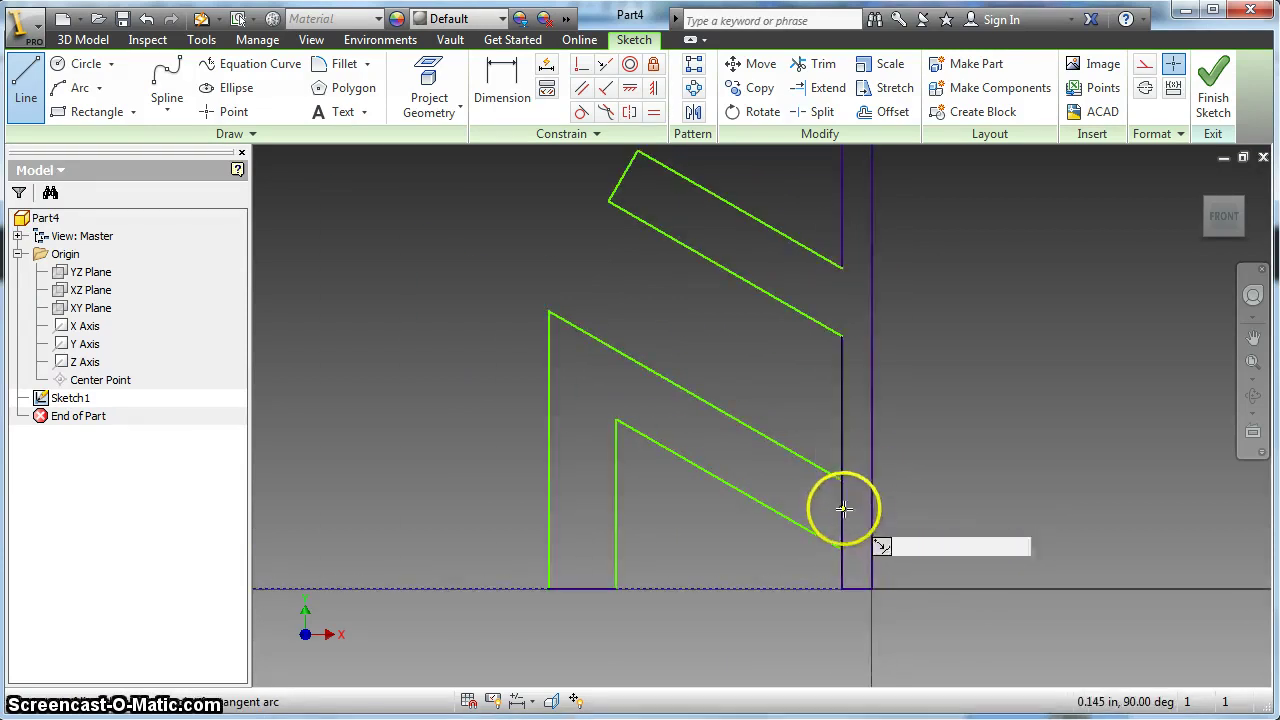
{"action": "key", "text": "Home"}
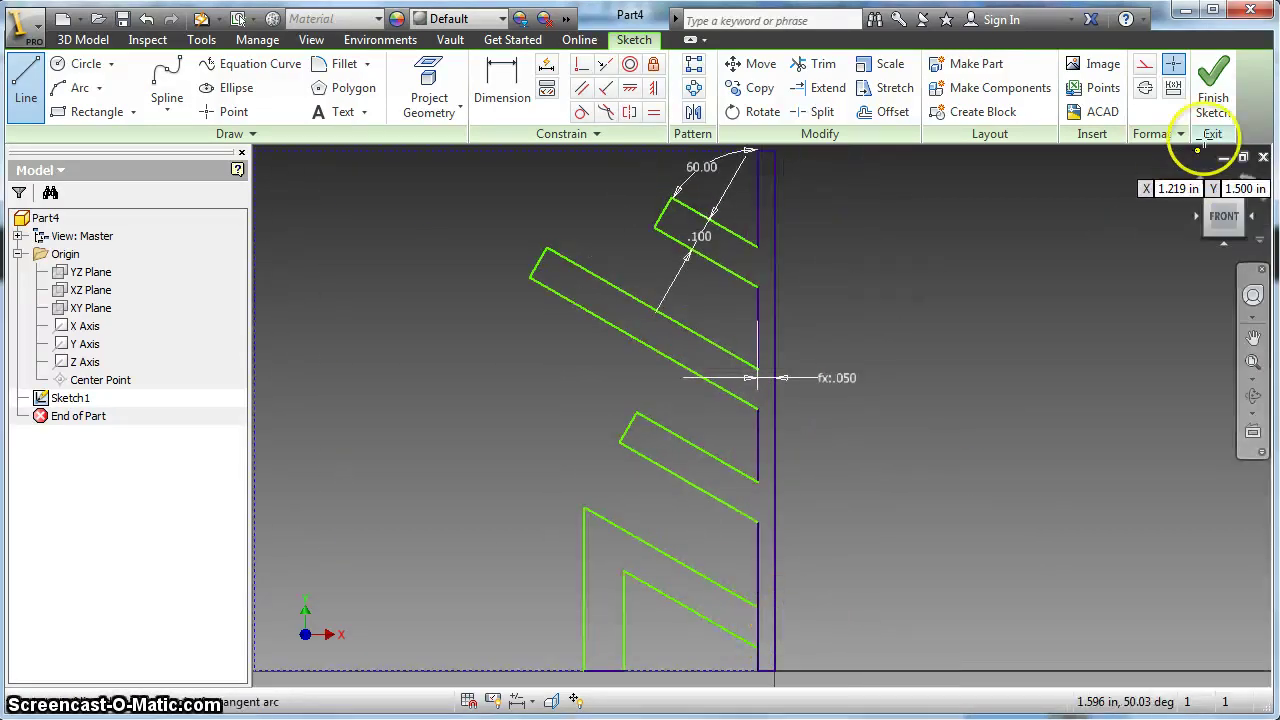
{"action": "left_click", "coordinate": [1213, 88]}
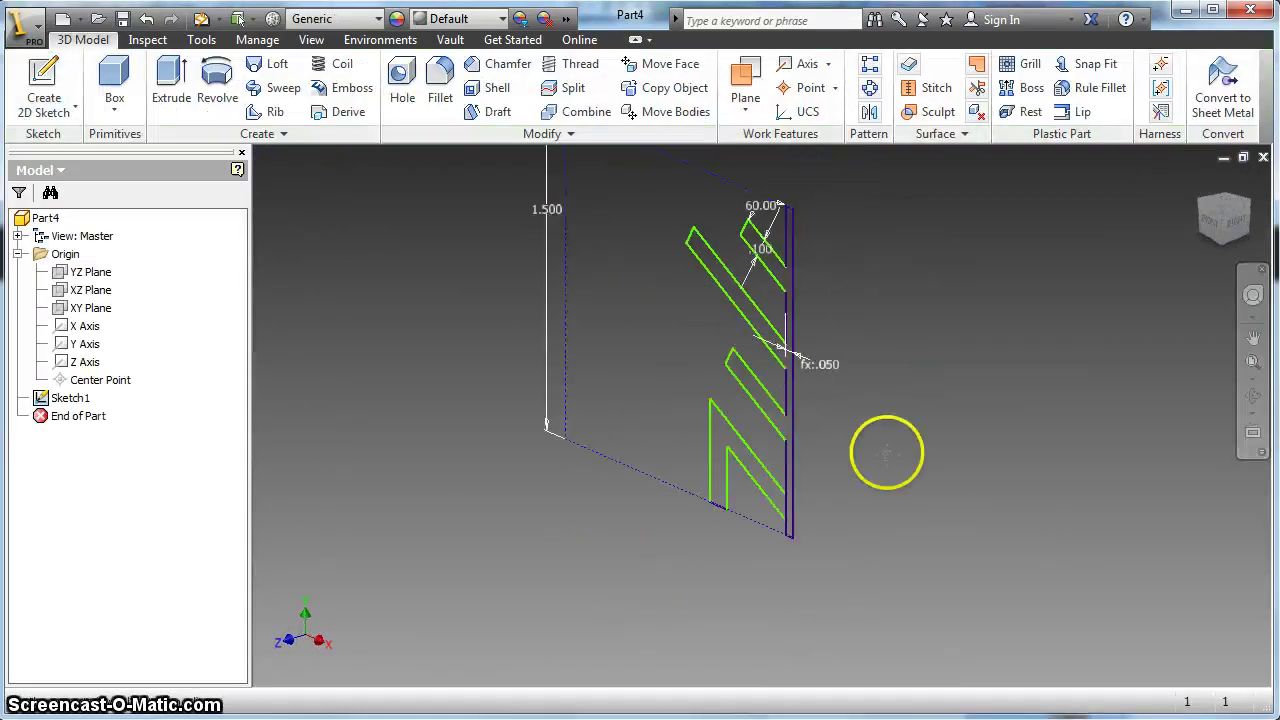
- Extrude the narrow rectangle, the three slanted fins and the bent bottom fin together by 0.1 in
{"action": "left_click", "coordinate": [168, 80]}
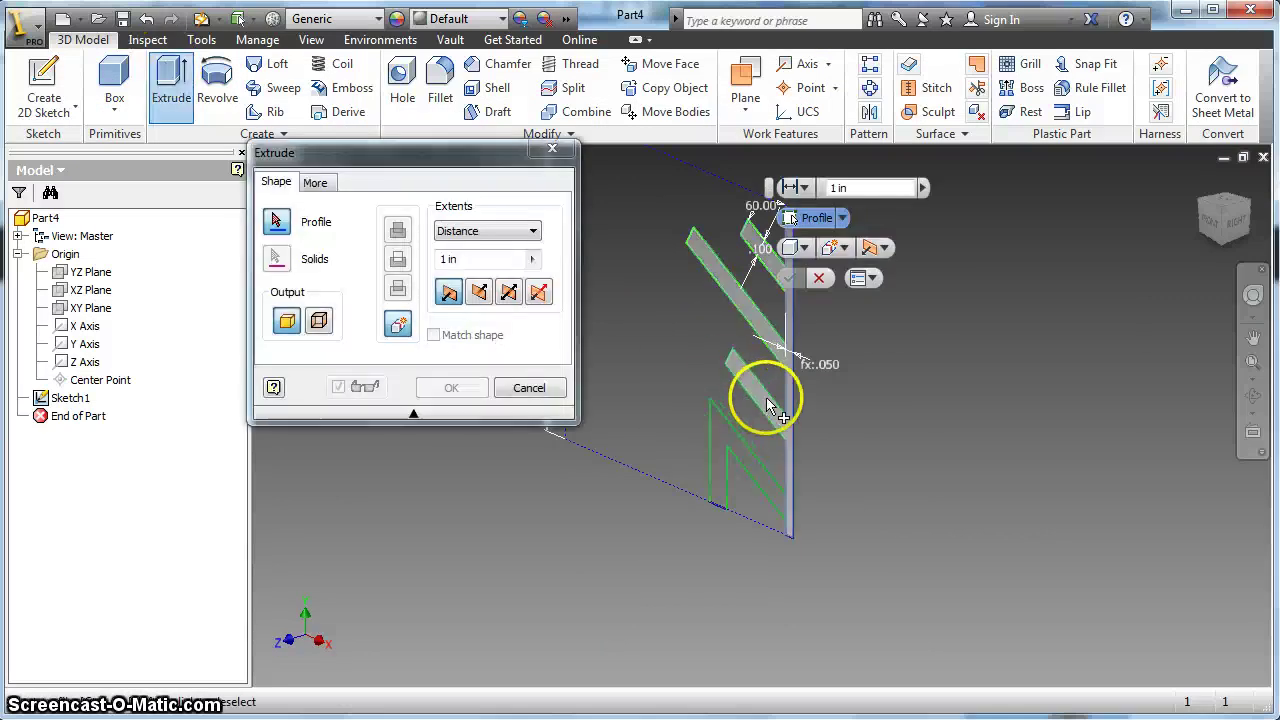
{"action": "left_click", "coordinate": [765, 470]}
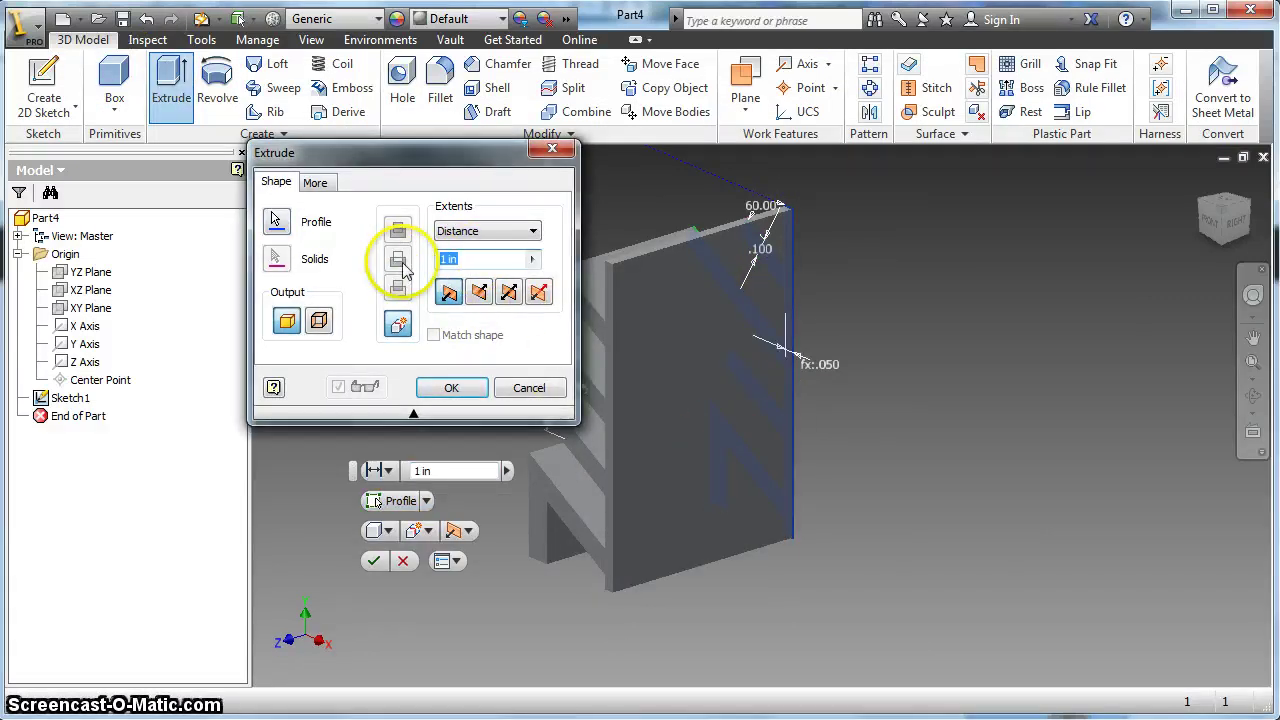
{"action": "left_click", "coordinate": [452, 388]}
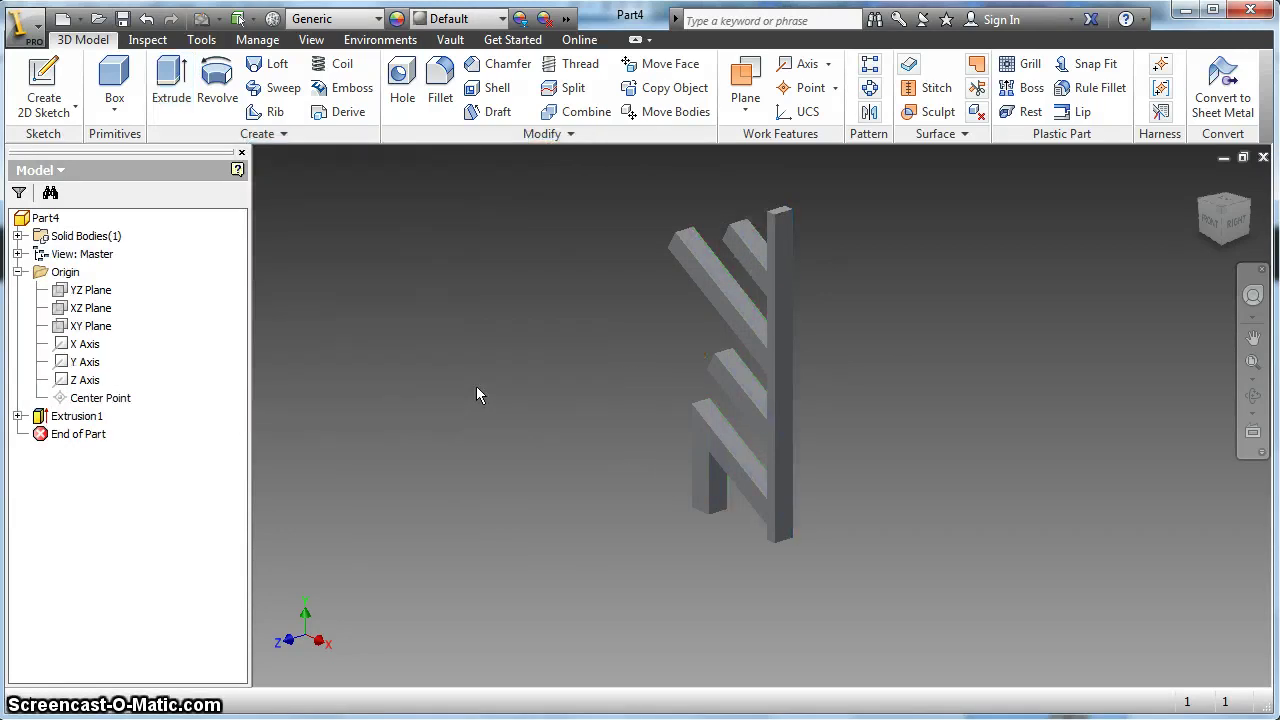
- Mirror the extrusion across the long flat side face of the stem opposite the fins
{"action": "mouse_move", "coordinate": [1206, 223]}
{"action": "left_mouse_down"}
{"action": "mouse_move", "coordinate": [1257, 229]}
{"action": "mouse_move", "coordinate": [351, 191]}
{"action": "mouse_move", "coordinate": [389, 186]}
{"action": "mouse_move", "coordinate": [286, 157]}
{"action": "mouse_move", "coordinate": [1251, 157]}
{"action": "left_mouse_up"}
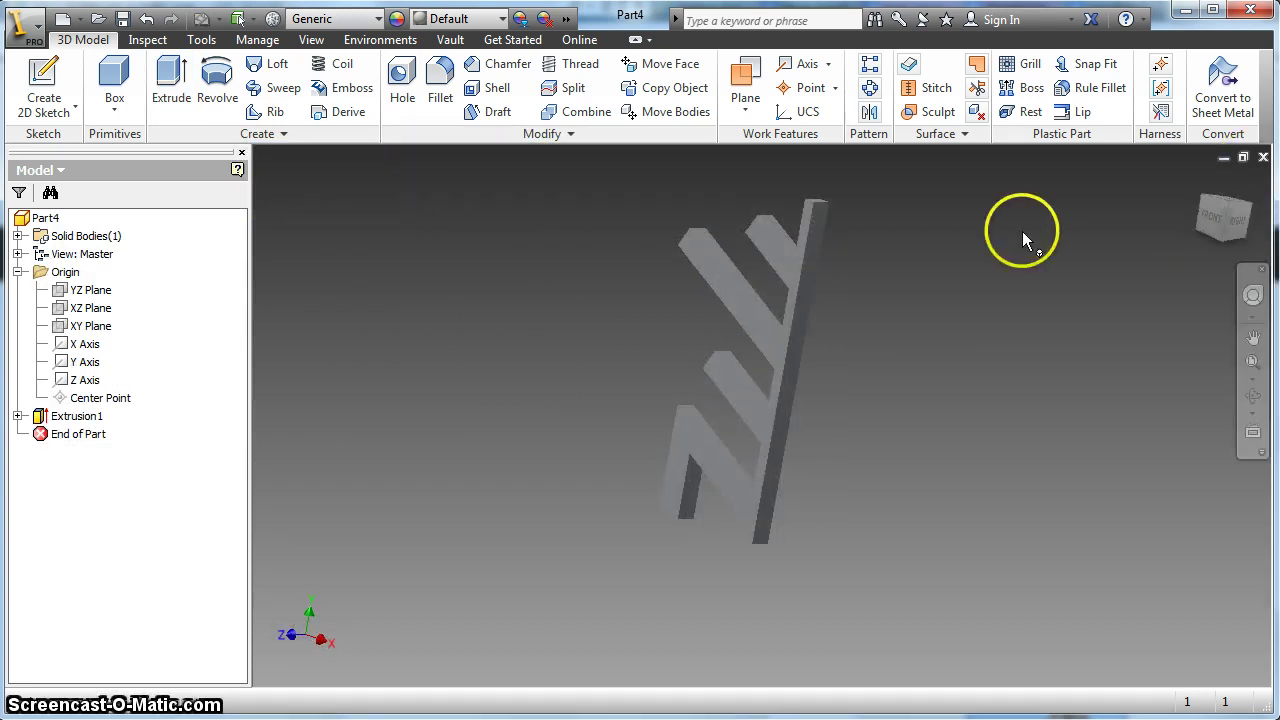
{"action": "left_click", "coordinate": [868, 114]}
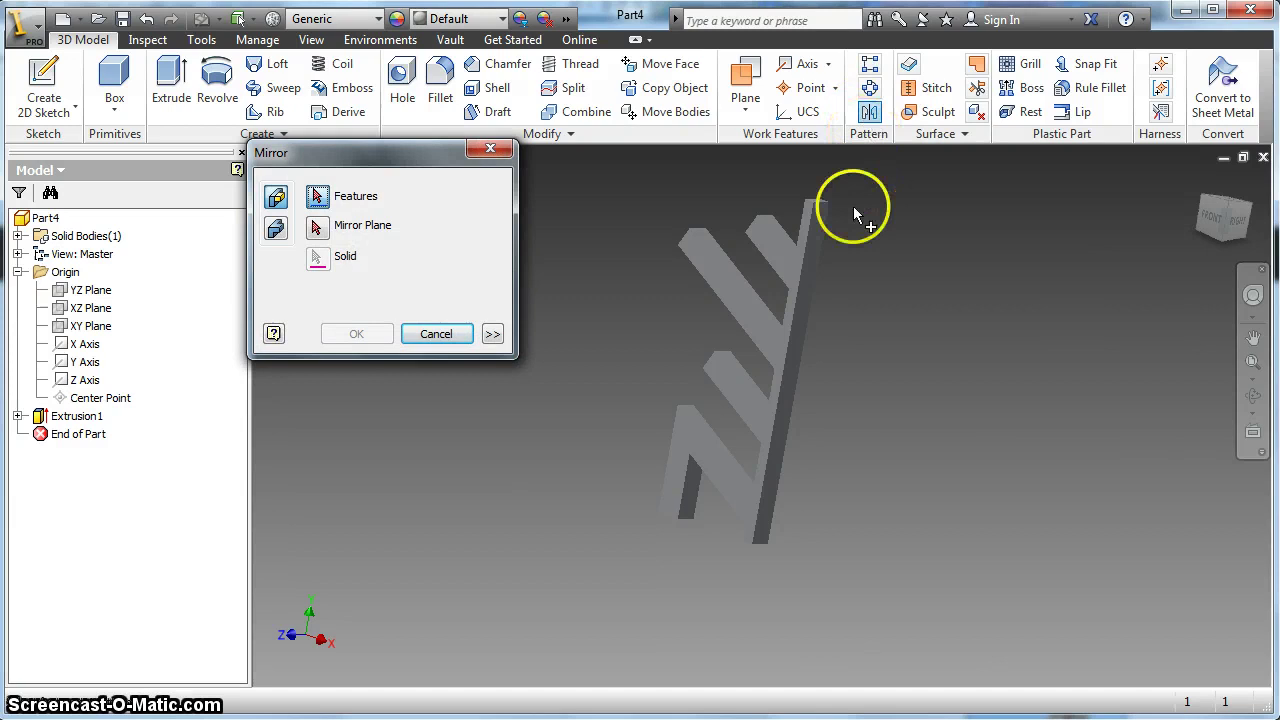
{"action": "left_click", "coordinate": [52, 424]}
{"action": "left_click", "coordinate": [333, 230]}
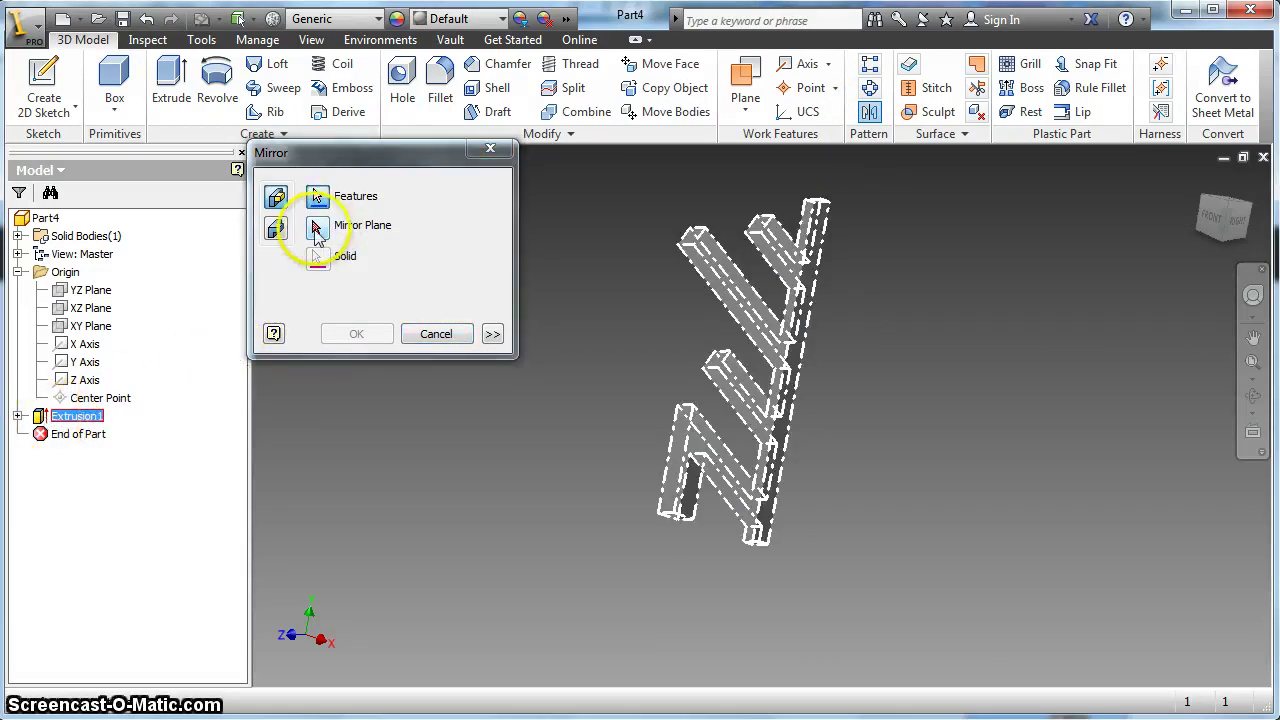
{"action": "left_click", "coordinate": [810, 318]}
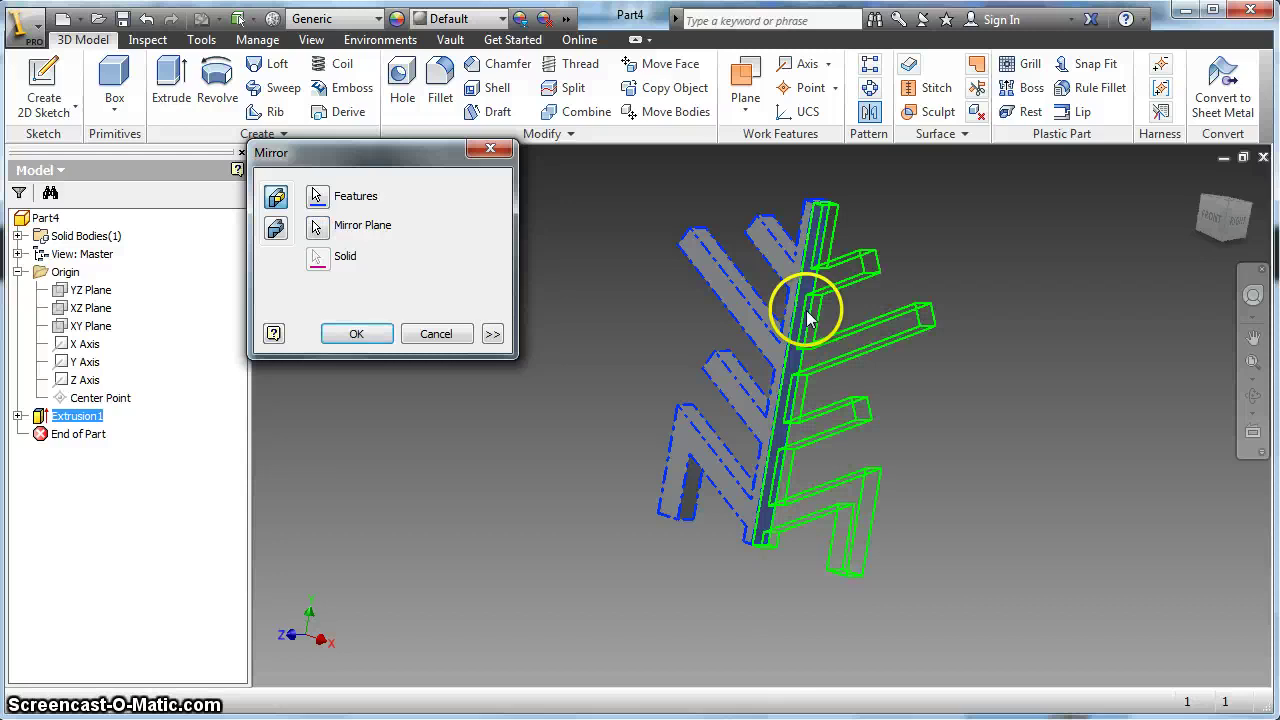
{"action": "left_click", "coordinate": [352, 334]}
- Set the model's visual style to Shaded with Edges
{"action": "mouse_move", "coordinate": [1215, 237]}
{"action": "left_mouse_down"}
{"action": "mouse_move", "coordinate": [309, 220]}
{"action": "mouse_move", "coordinate": [323, 289]}
{"action": "mouse_move", "coordinate": [263, 271]}
{"action": "mouse_move", "coordinate": [1260, 270]}
{"action": "left_mouse_up"}
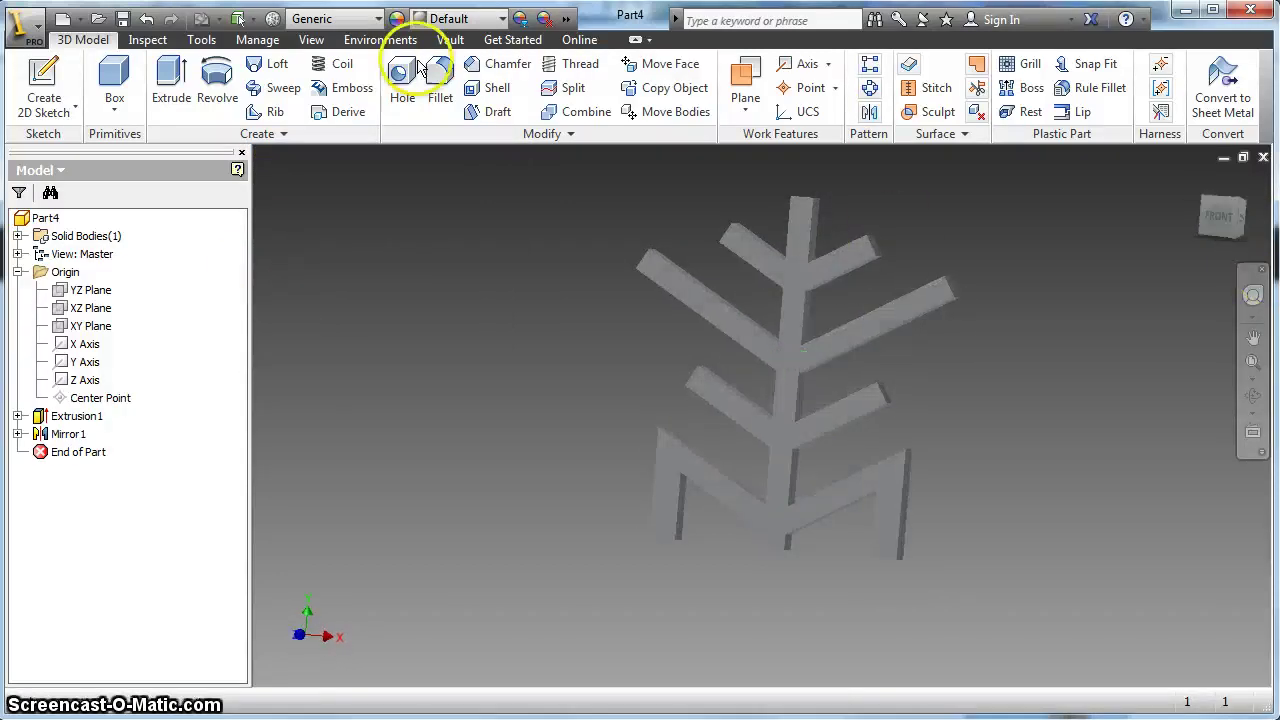
{"action": "left_click", "coordinate": [311, 39]}
{"action": "left_click", "coordinate": [240, 95]}
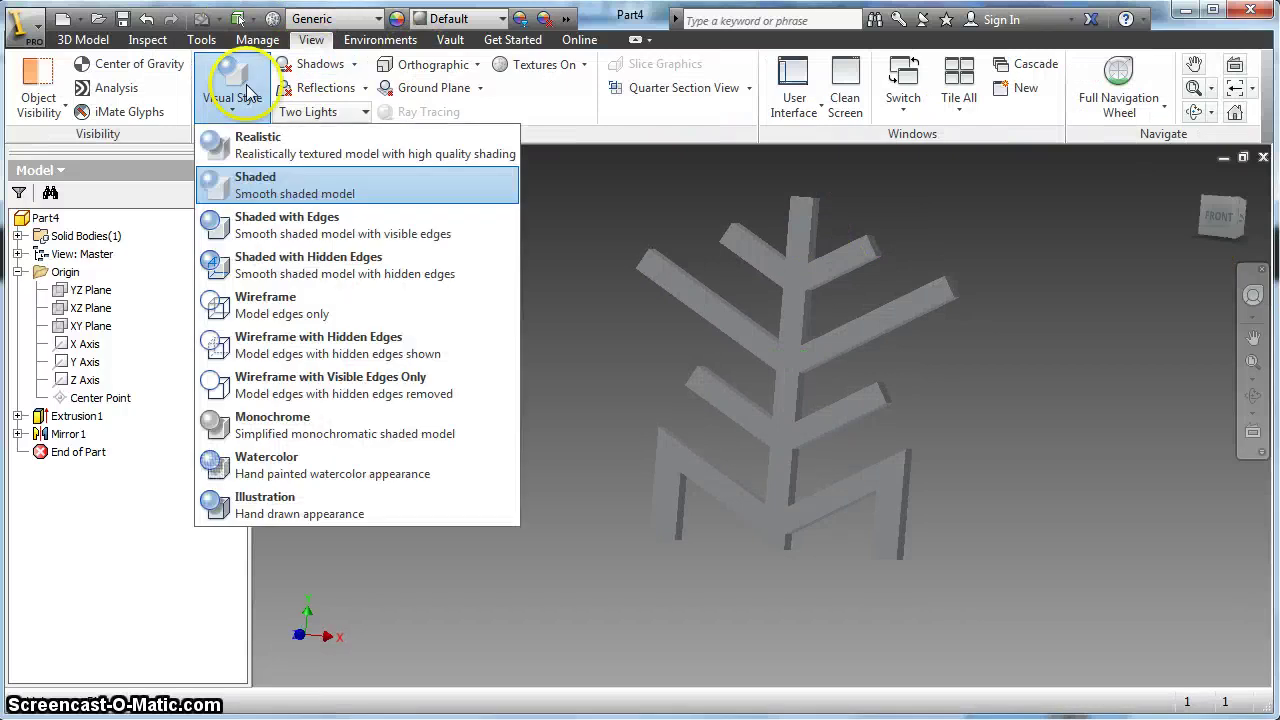
{"action": "left_click", "coordinate": [308, 234]}
- Create a circular pattern of the extrusion and its mirror around the Z axis, with 6 occurrences over 360 deg
{"action": "mouse_move", "coordinate": [1218, 230]}
{"action": "left_mouse_down"}
{"action": "mouse_move", "coordinate": [1166, 663]}
{"action": "mouse_move", "coordinate": [1194, 194]}
{"action": "mouse_move", "coordinate": [1223, 217]}
{"action": "left_mouse_up"}
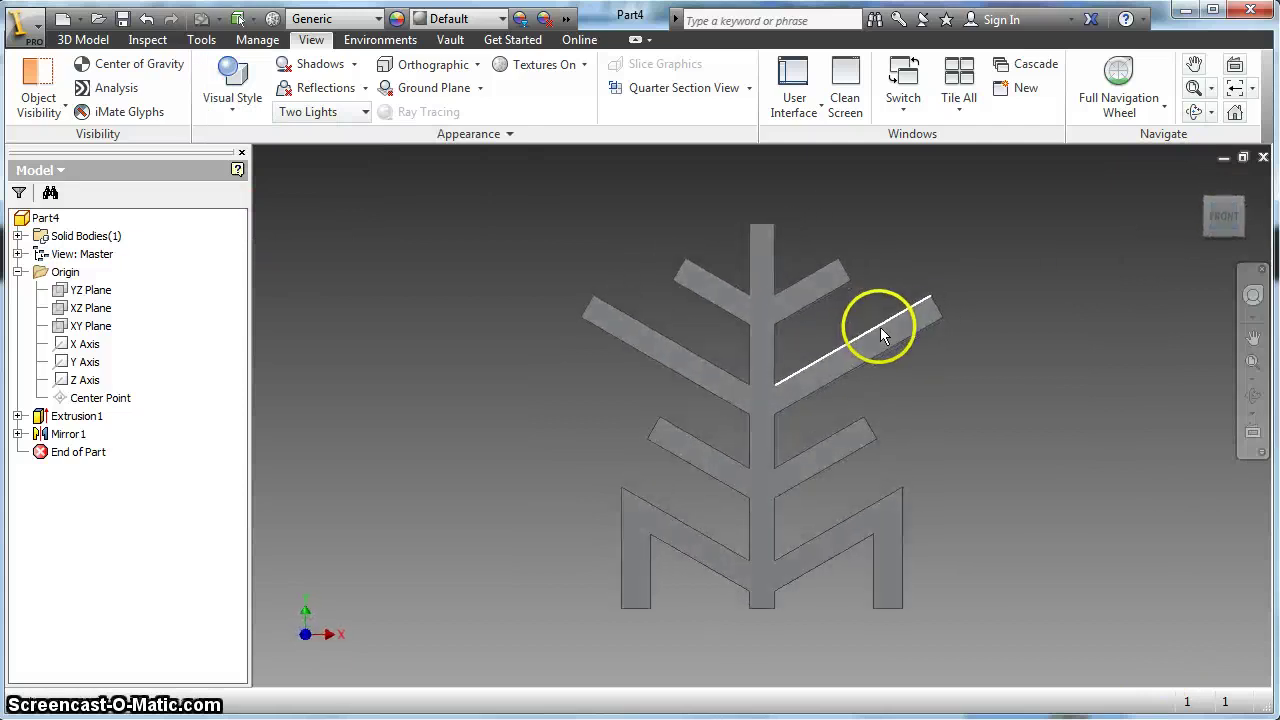
{"action": "scroll", "coordinate": [674, 320], "scroll_direction": "up", "scroll_amount": 2}
{"action": "middle_click_drag", "start_coordinate": [674, 320], "coordinate": [594, 229]}
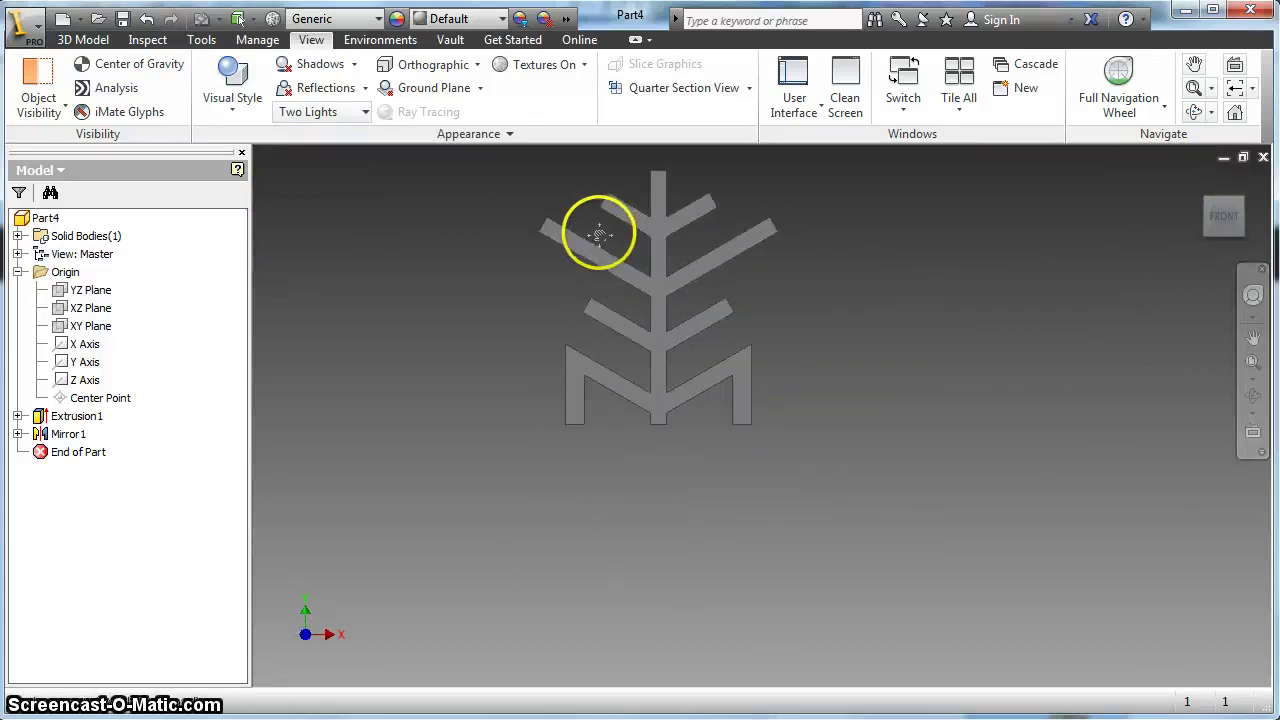
{"action": "left_click", "coordinate": [68, 38]}
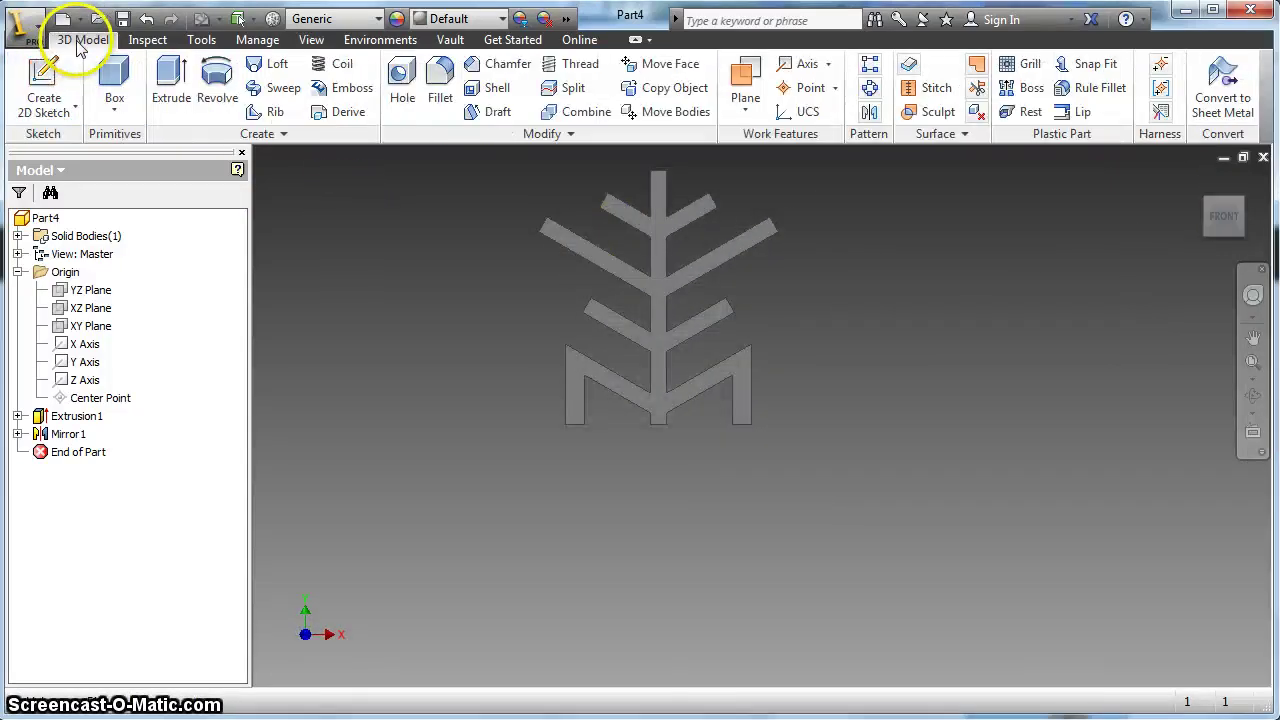
{"action": "left_click", "coordinate": [870, 89]}
{"action": "left_click", "coordinate": [76, 415]}
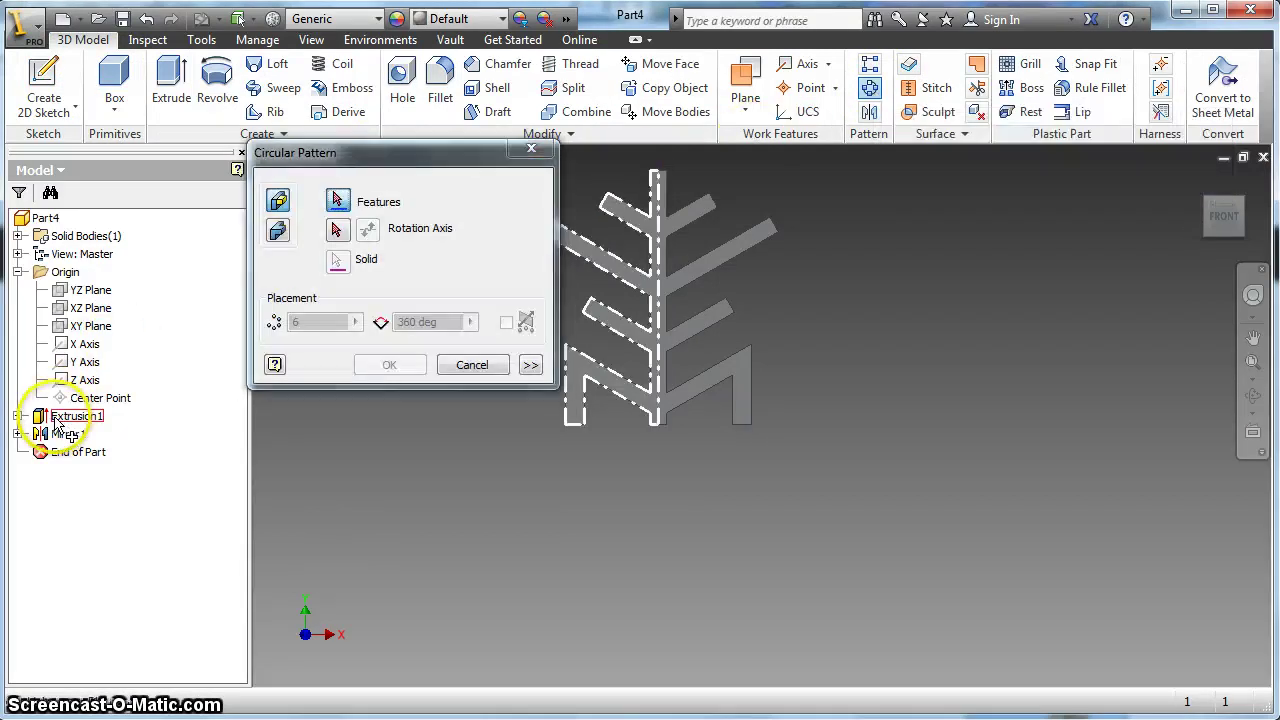
{"action": "left_click", "coordinate": [68, 433]}
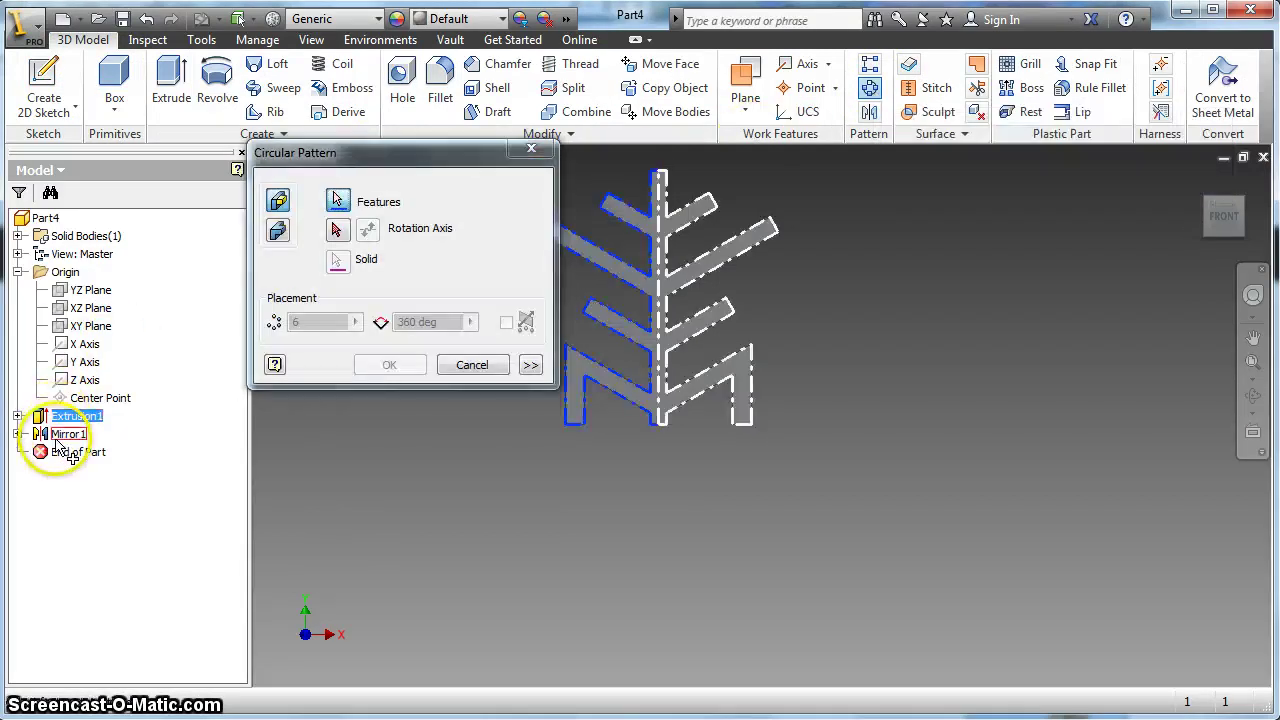
{"action": "left_click", "coordinate": [338, 230]}
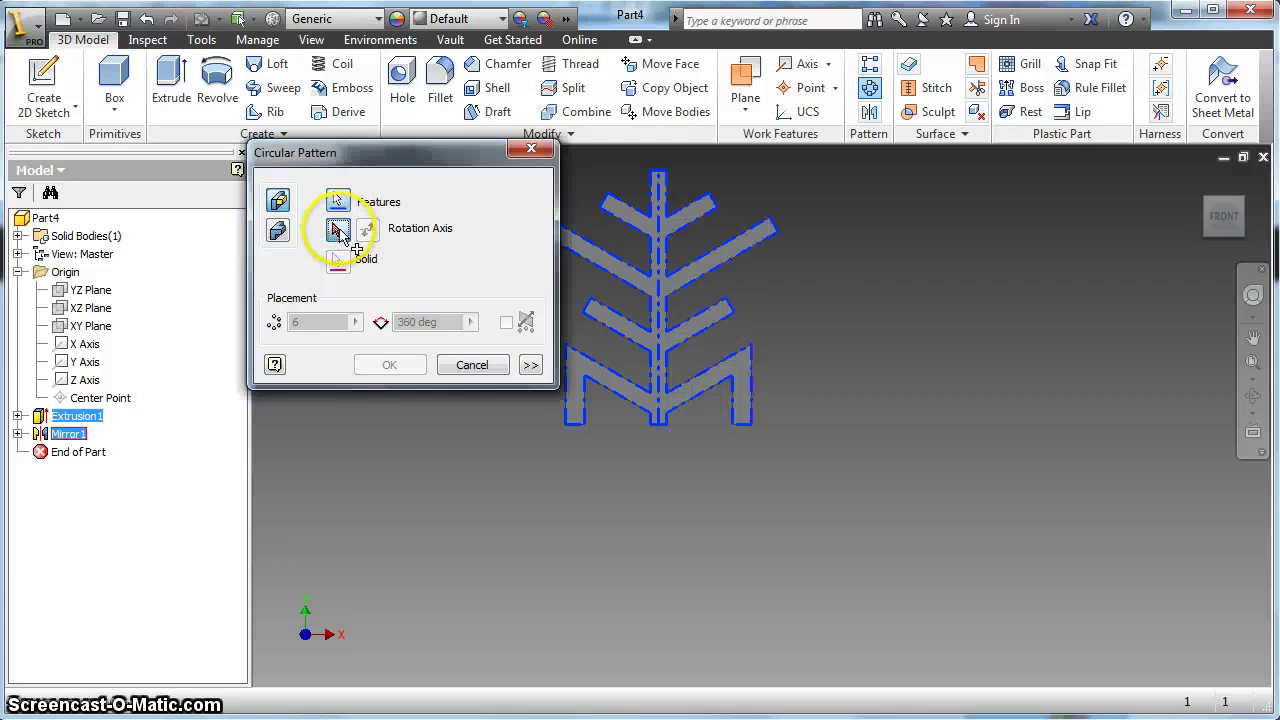
{"action": "left_click", "coordinate": [76, 382]}
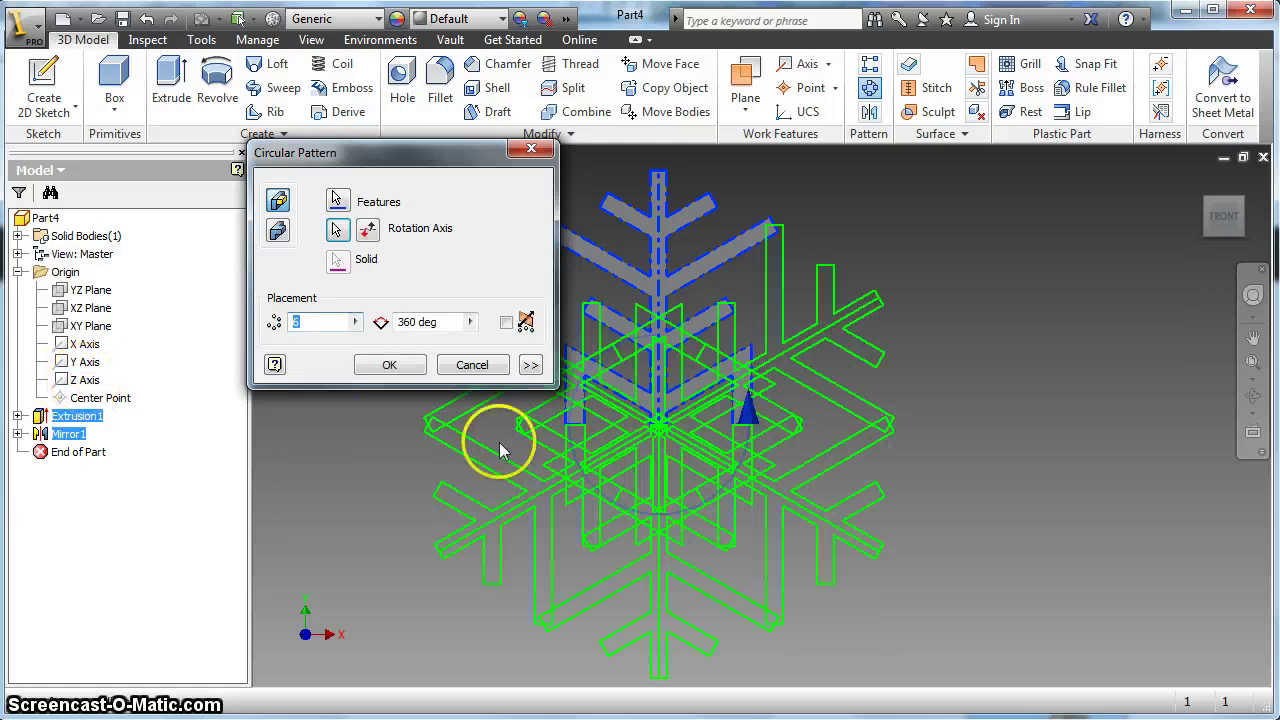
{"action": "scroll", "coordinate": [499, 442], "scroll_direction": "down", "scroll_amount": 3}
{"action": "type", "text": "6"}
{"action": "middle_click_drag", "start_coordinate": [608, 451], "coordinate": [676, 420]}
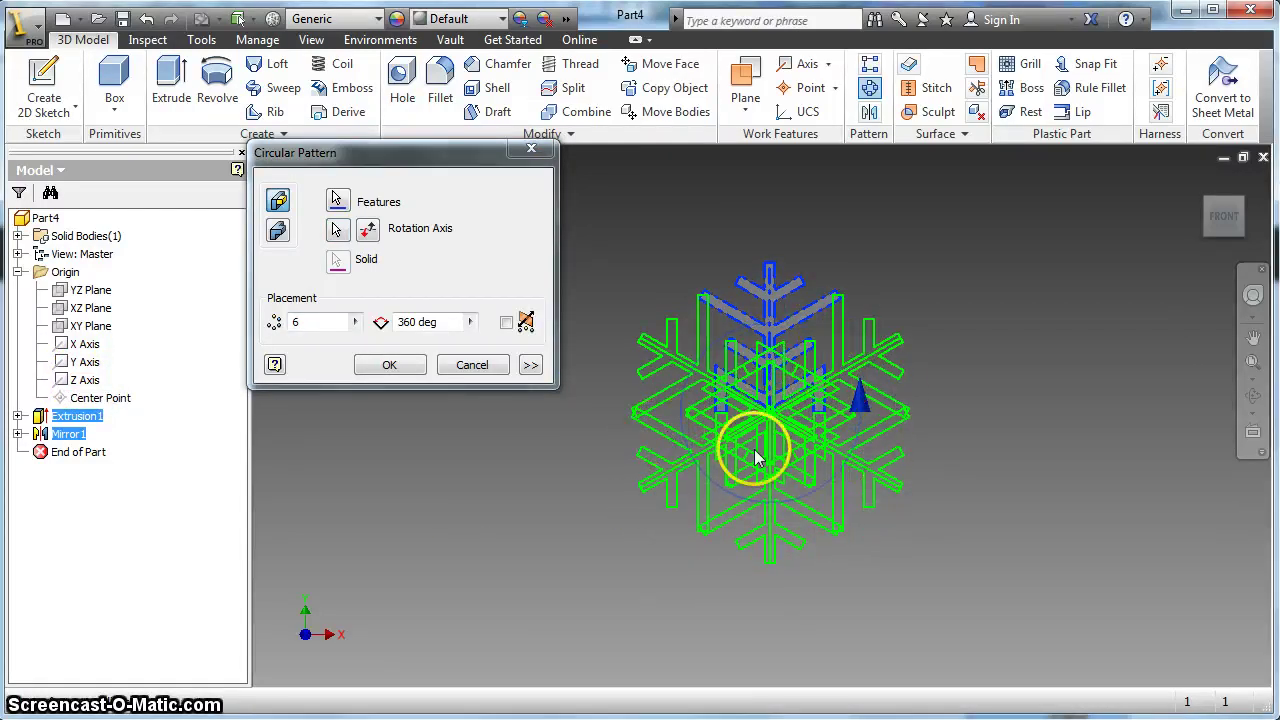
{"action": "left_click", "coordinate": [380, 368]}
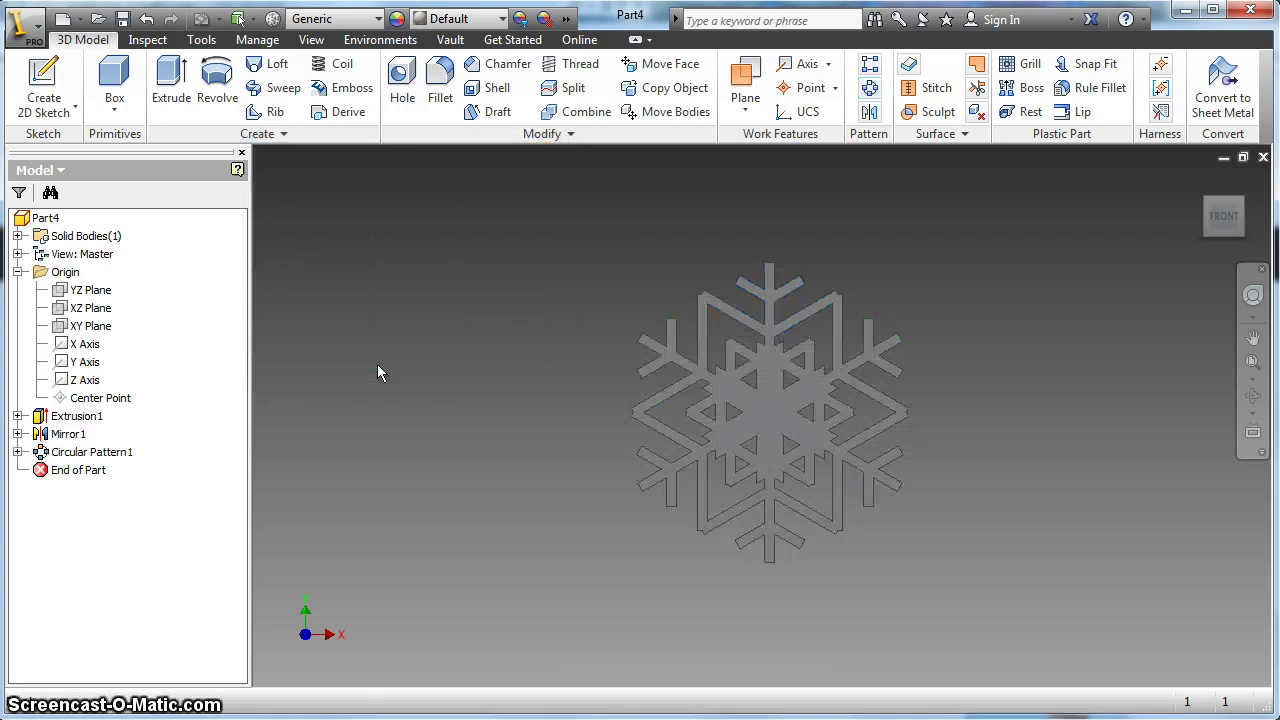
- Edit the extrusion's sketch to shorten the uppermost fin and pull the bent bottom fin closer to the stem, and finish the sketch
{"action": "scroll", "coordinate": [790, 412], "scroll_direction": "down", "scroll_amount": 5}
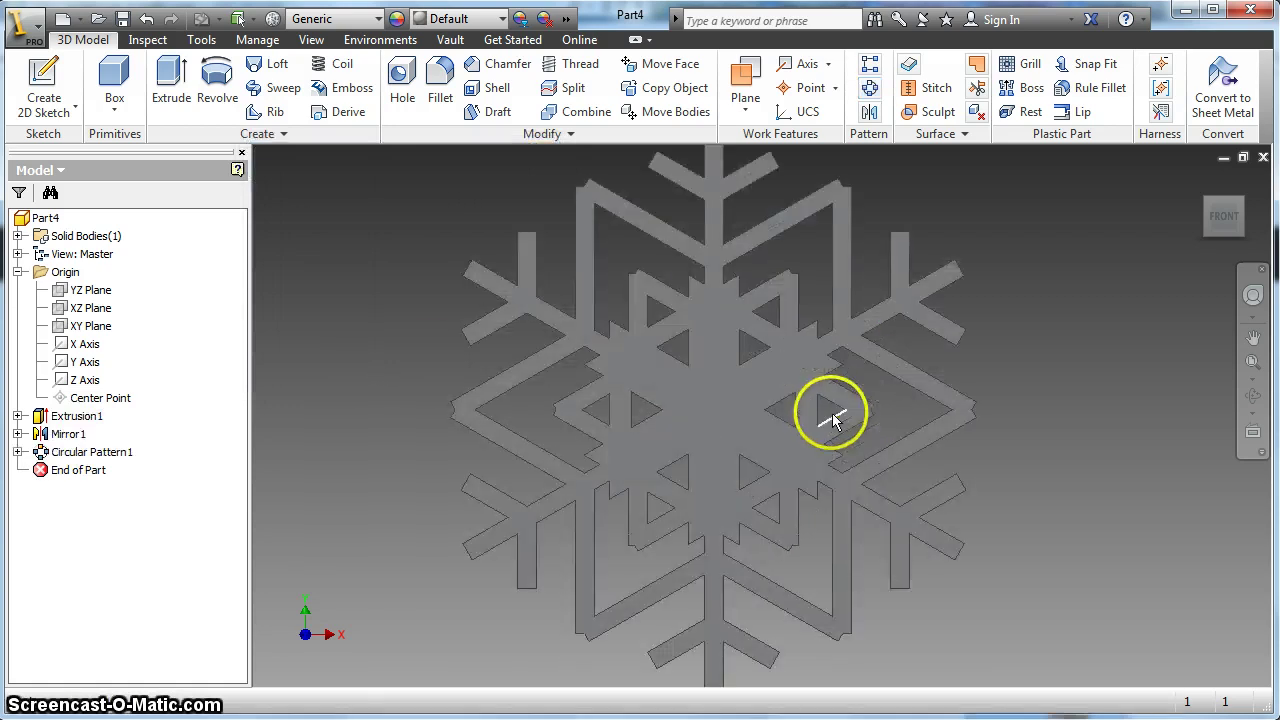
{"action": "left_click", "coordinate": [17, 416]}
{"action": "double_click", "coordinate": [61, 436]}
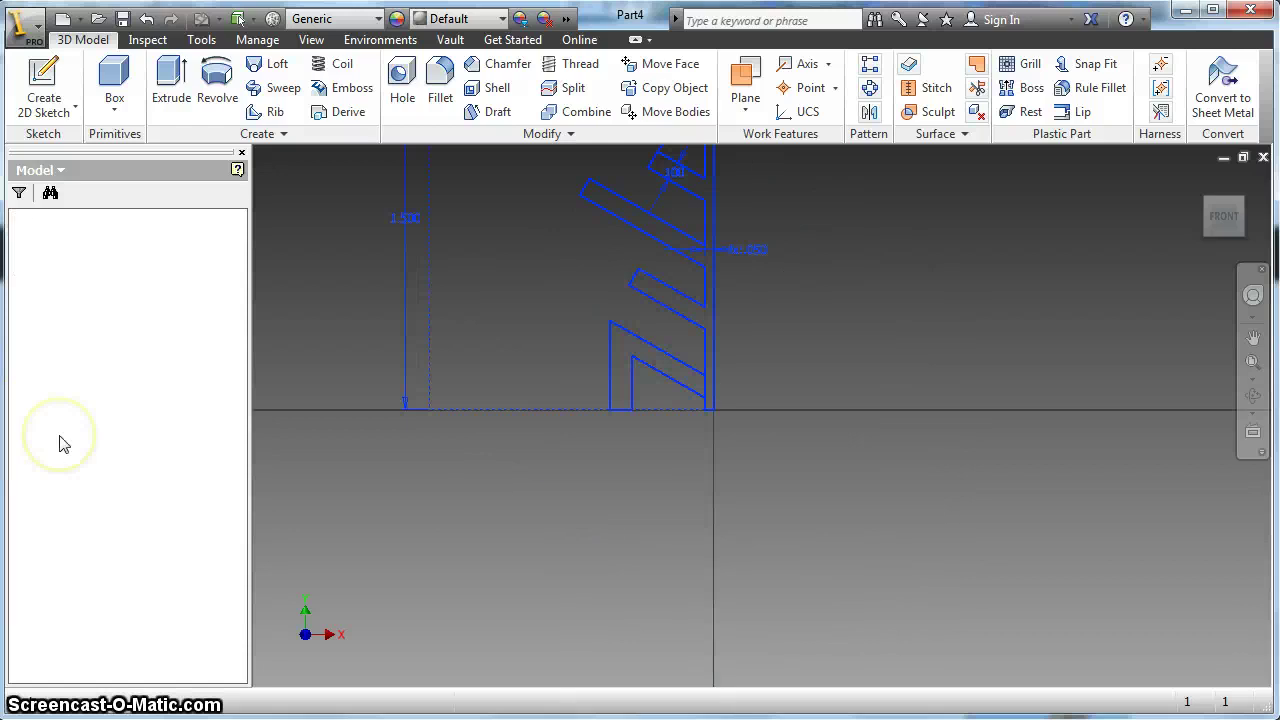
{"action": "mouse_move", "coordinate": [761, 335]}
{"action": "left_mouse_down"}
{"action": "mouse_move", "coordinate": [812, 380]}
{"action": "mouse_move", "coordinate": [822, 430]}
{"action": "mouse_move", "coordinate": [828, 300]}
{"action": "mouse_move", "coordinate": [848, 322]}
{"action": "left_mouse_up"}
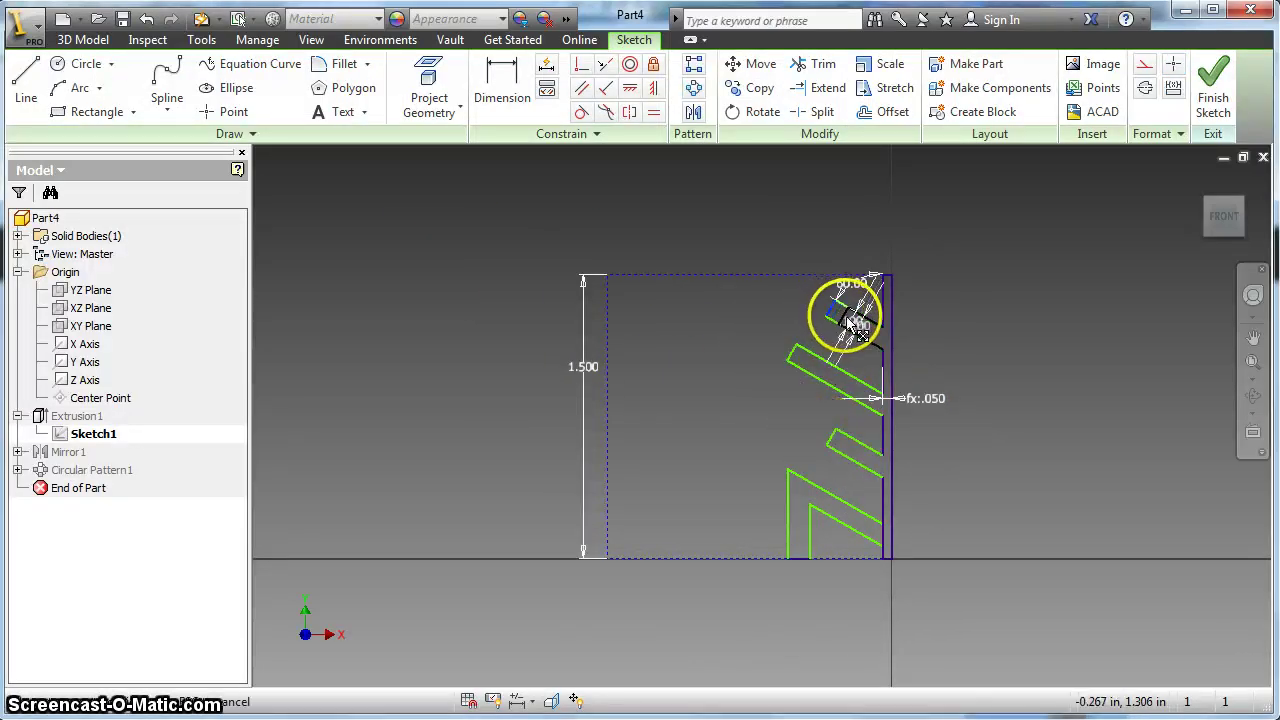
{"action": "mouse_move", "coordinate": [789, 486]}
{"action": "left_mouse_down"}
{"action": "mouse_move", "coordinate": [790, 469]}
{"action": "mouse_move", "coordinate": [827, 517]}
{"action": "left_mouse_up"}
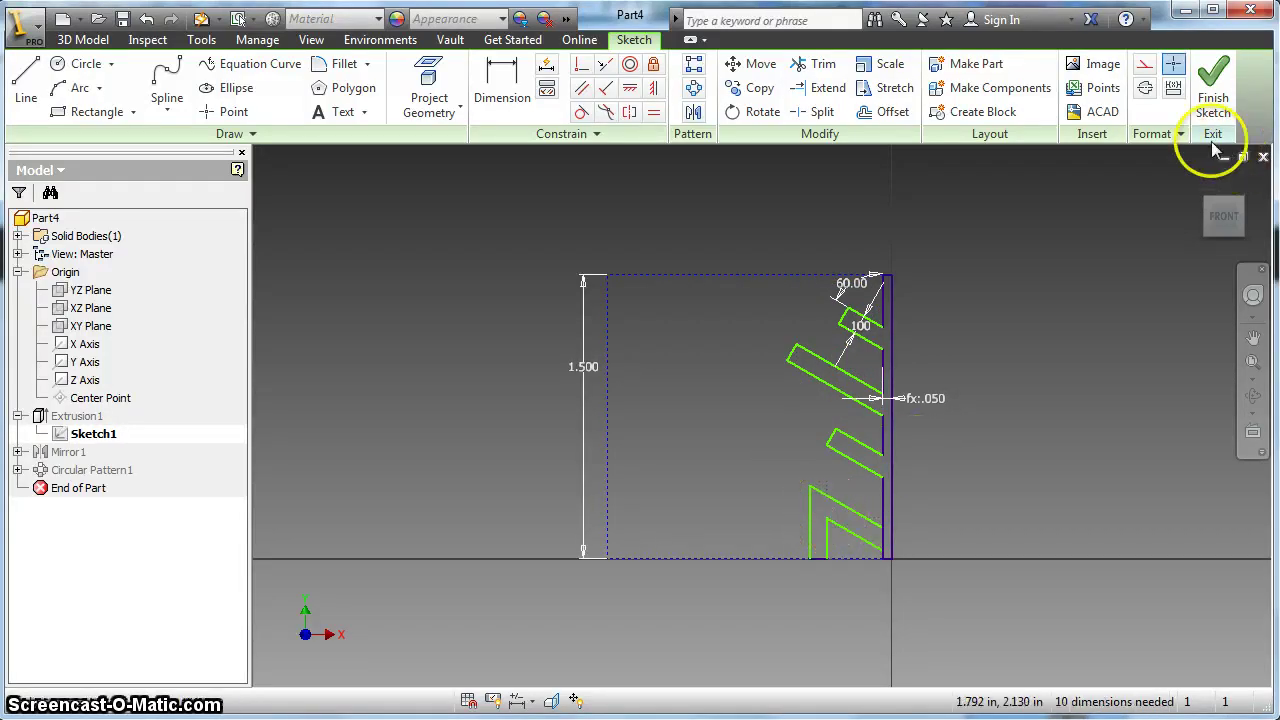
{"action": "left_click", "coordinate": [1214, 98]}
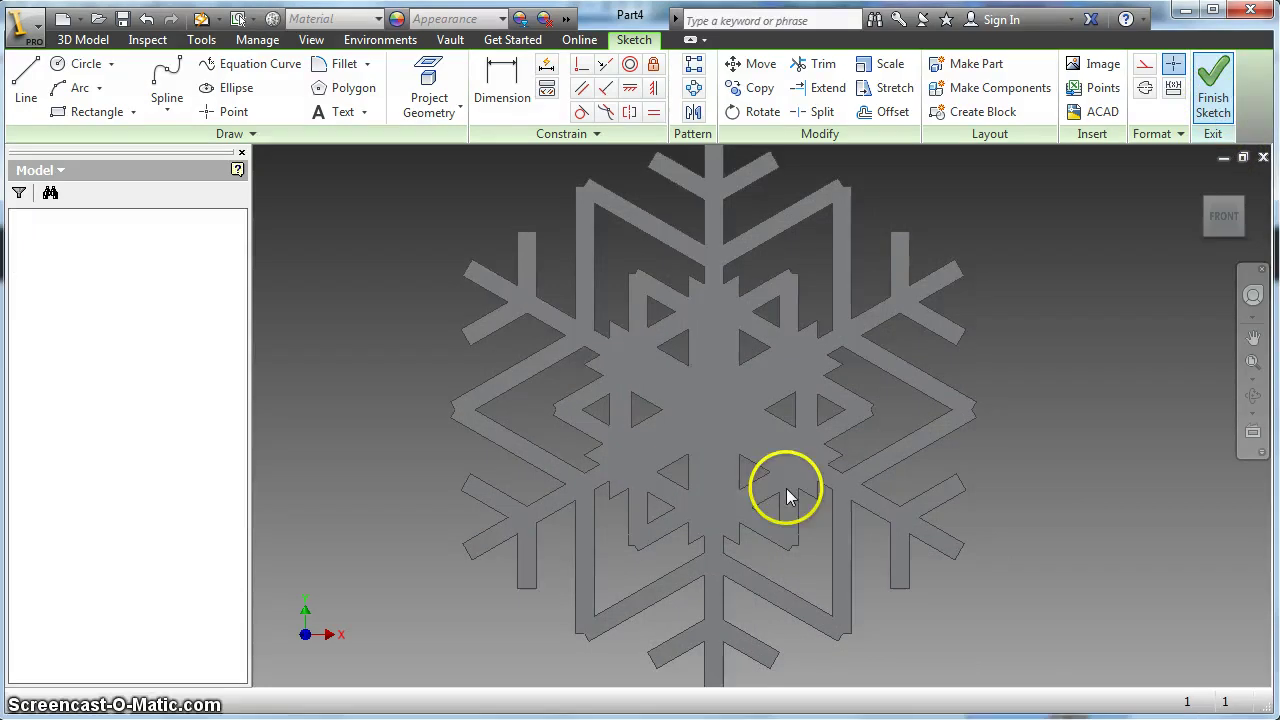
- On the snowflake's front face, sketch a six-sided polygon centred on the origin, about 0.16 in from centre to corner, and finish the sketch
{"action": "scroll", "coordinate": [993, 437], "scroll_direction": "down", "scroll_amount": 3}
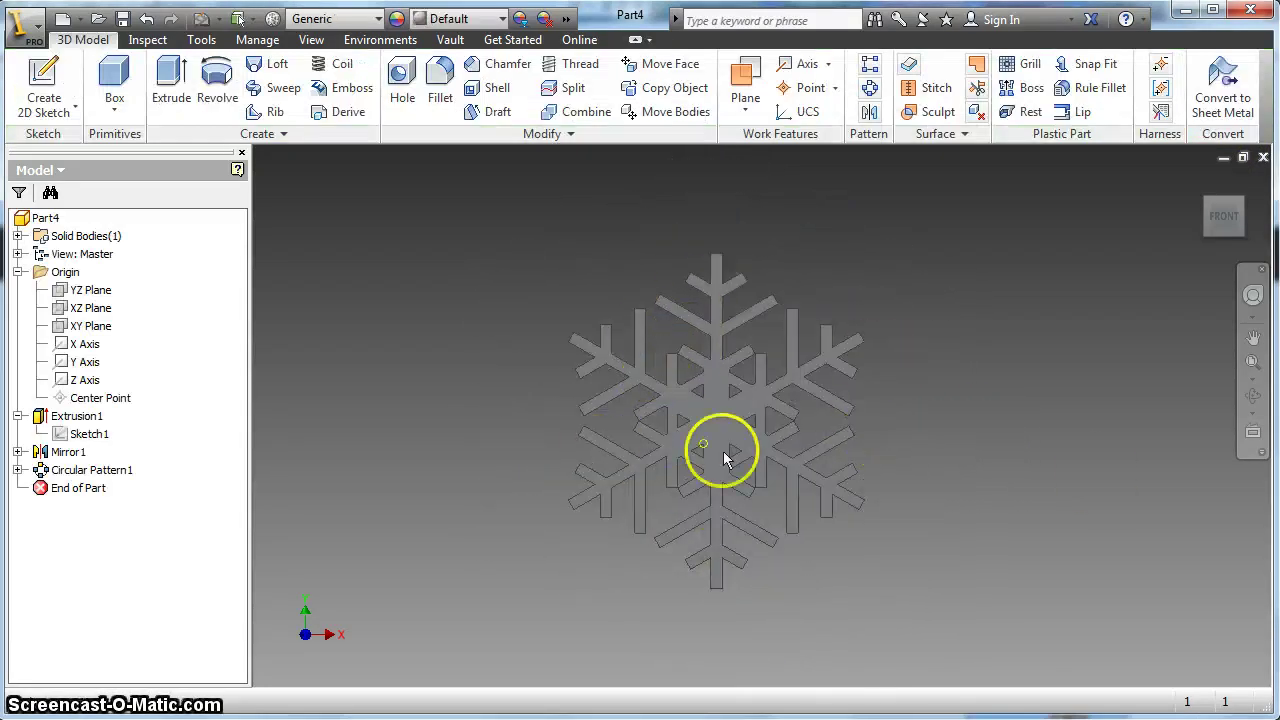
{"action": "scroll", "coordinate": [723, 420], "scroll_direction": "up", "scroll_amount": 3}
{"action": "scroll", "coordinate": [723, 418], "scroll_direction": "down", "scroll_amount": 2}
{"action": "right_click", "coordinate": [718, 402]}
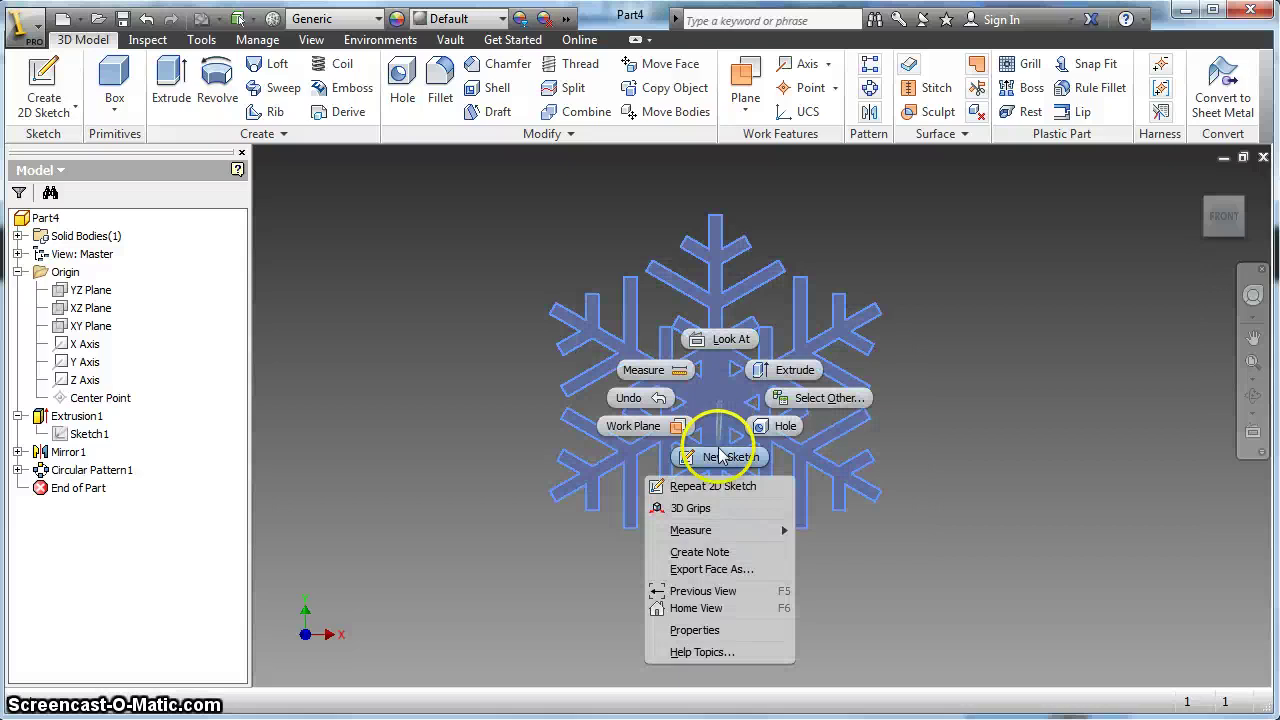
{"action": "left_click", "coordinate": [720, 456]}
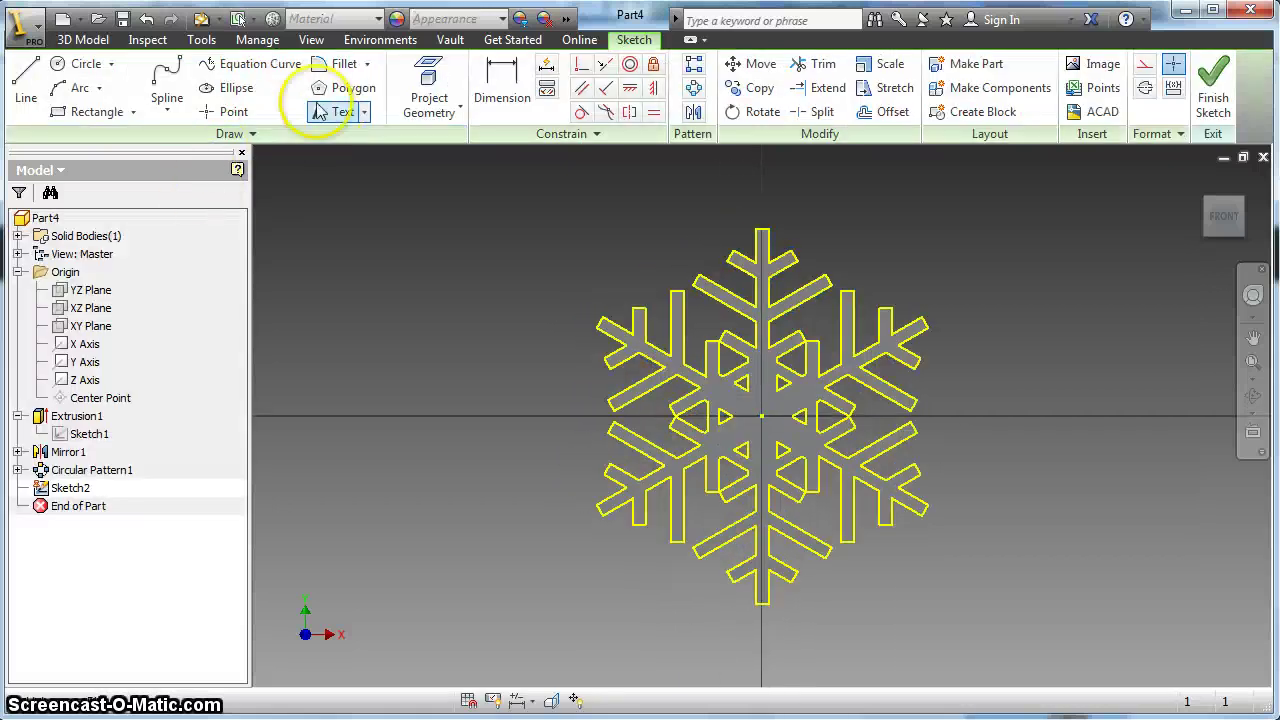
{"action": "left_click", "coordinate": [345, 88]}
{"action": "left_click", "coordinate": [763, 415]}
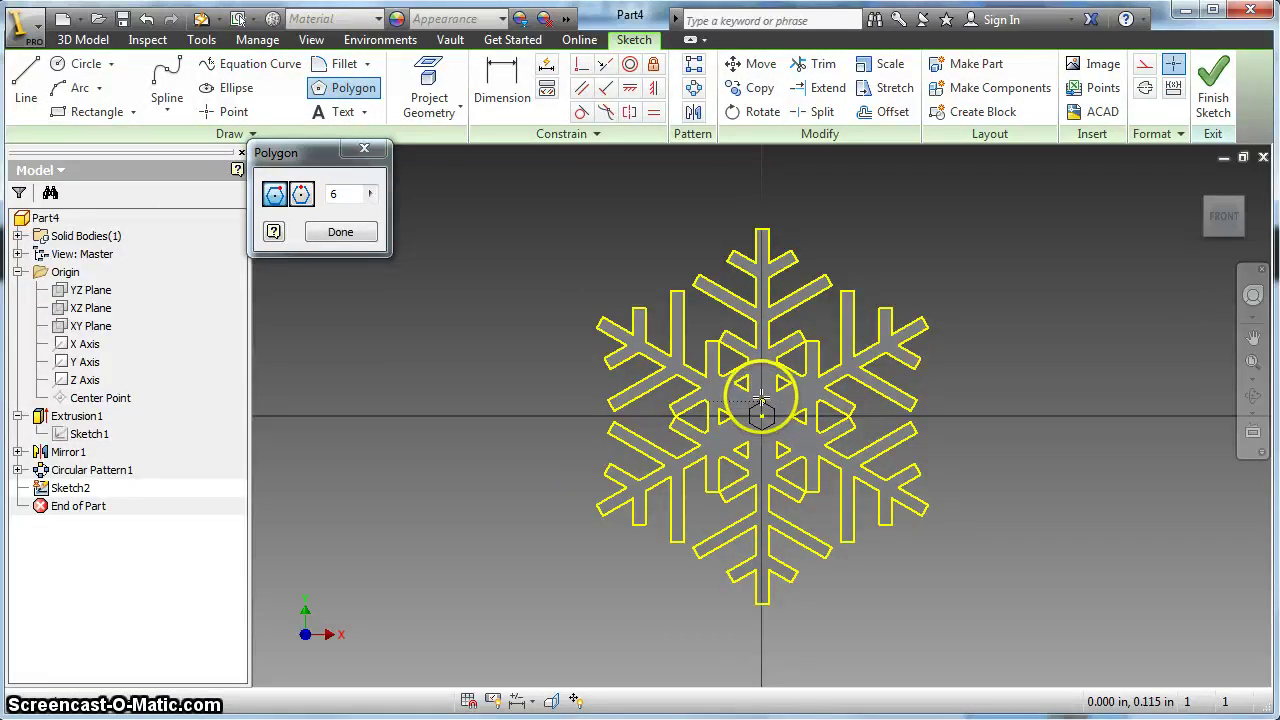
{"action": "scroll", "coordinate": [761, 400], "scroll_direction": "up", "scroll_amount": 2}
{"action": "left_click", "coordinate": [761, 398]}
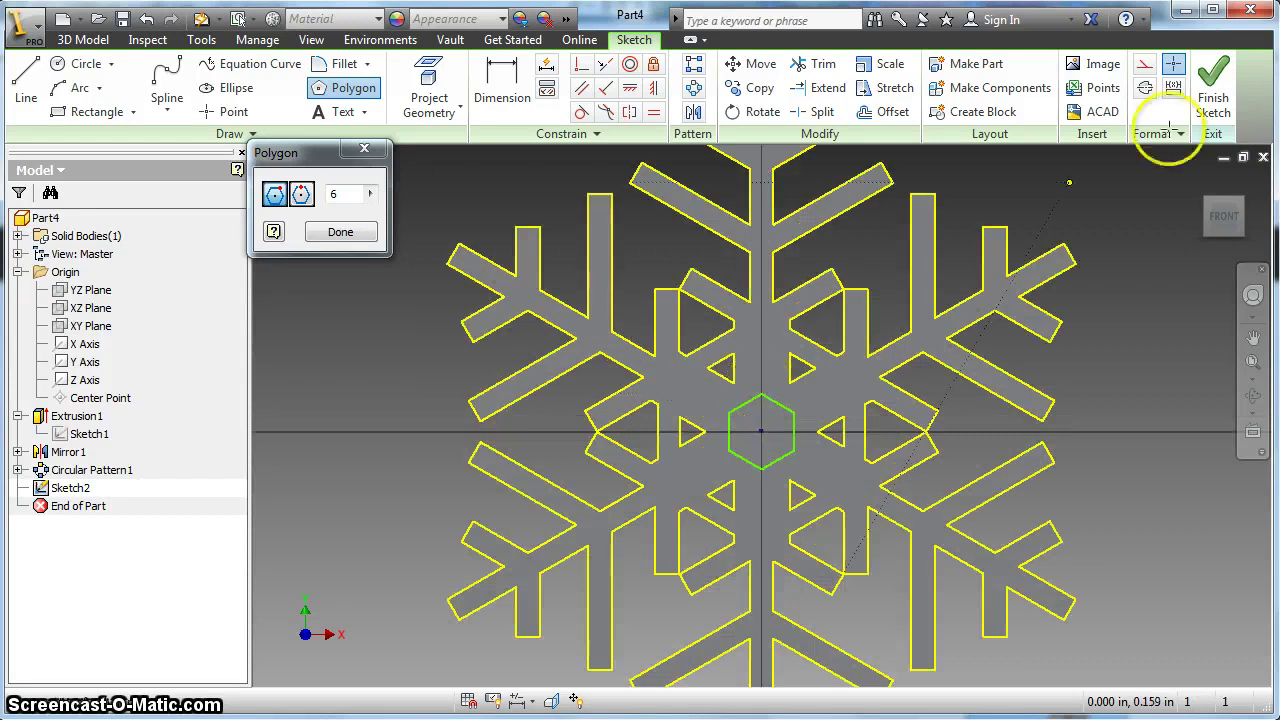
{"action": "left_click", "coordinate": [1212, 90]}
- Extrude the central hexagon profile as a cut with extents set to All, opening a hexagonal hole through the snowflake
{"action": "left_click", "coordinate": [171, 85]}
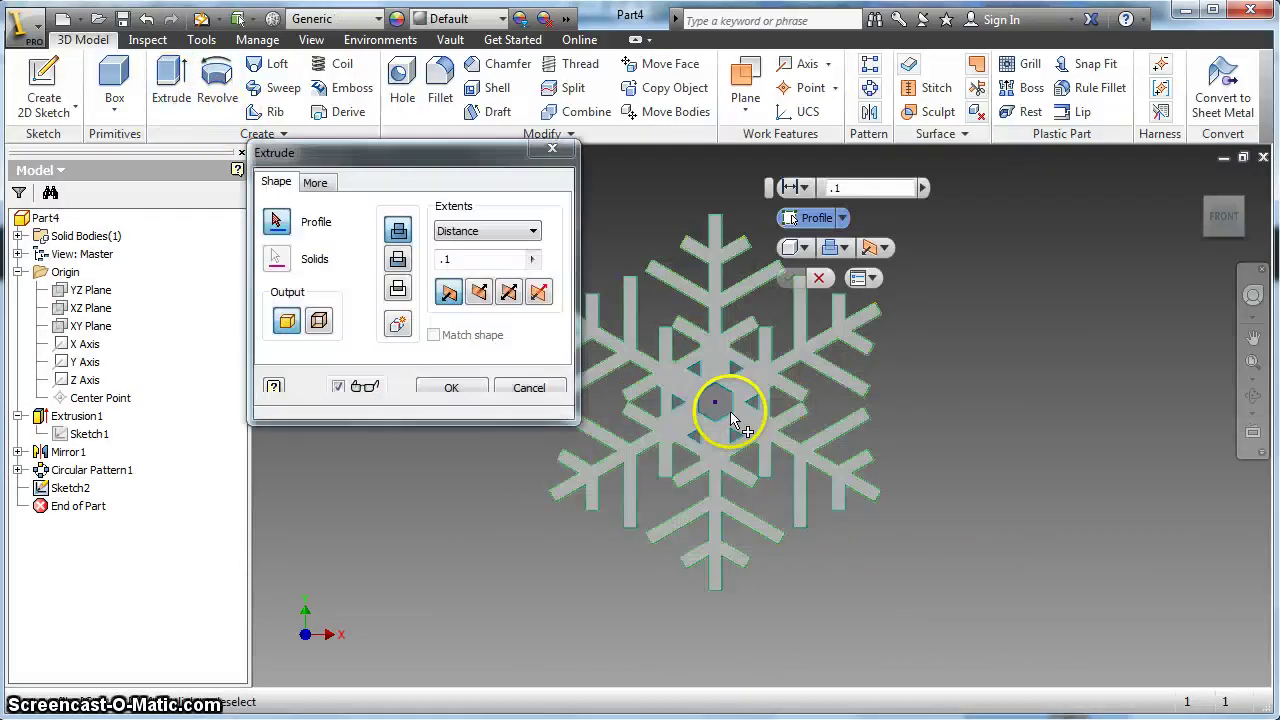
{"action": "left_click", "coordinate": [732, 420]}
{"action": "left_click", "coordinate": [398, 259]}
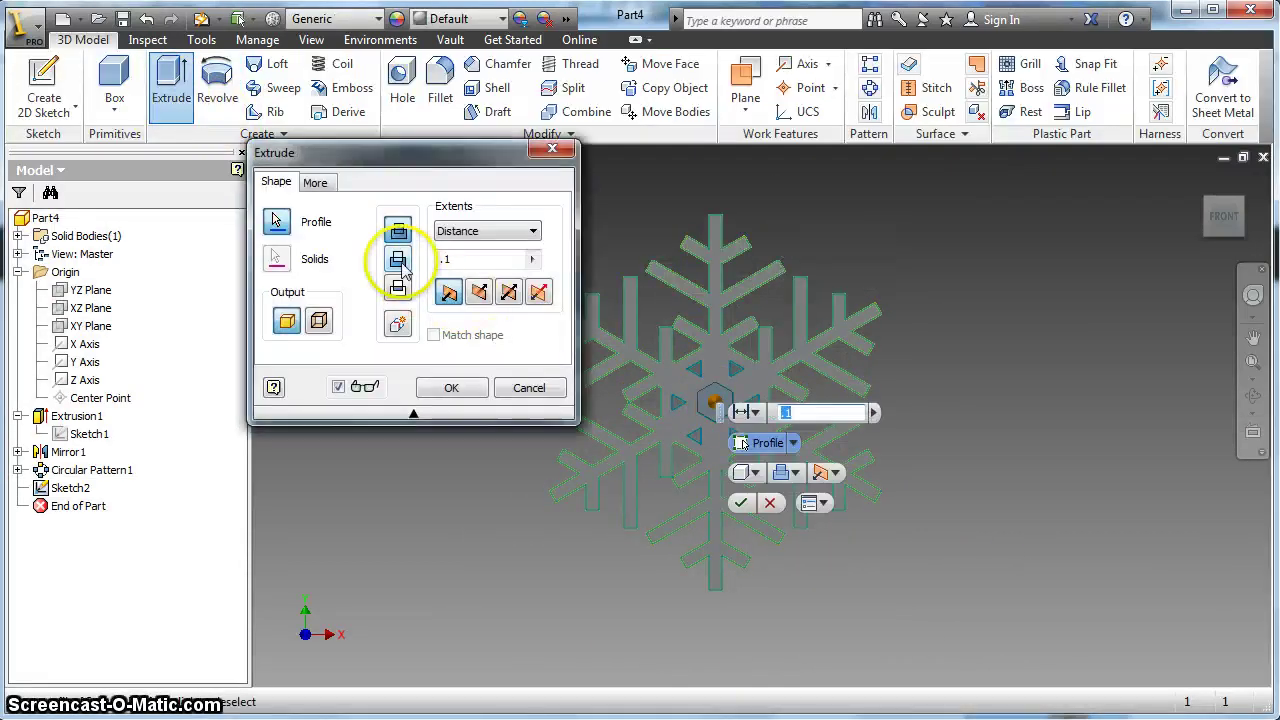
{"action": "left_click", "coordinate": [487, 231]}
{"action": "left_click", "coordinate": [466, 297]}
{"action": "left_click", "coordinate": [451, 387]}
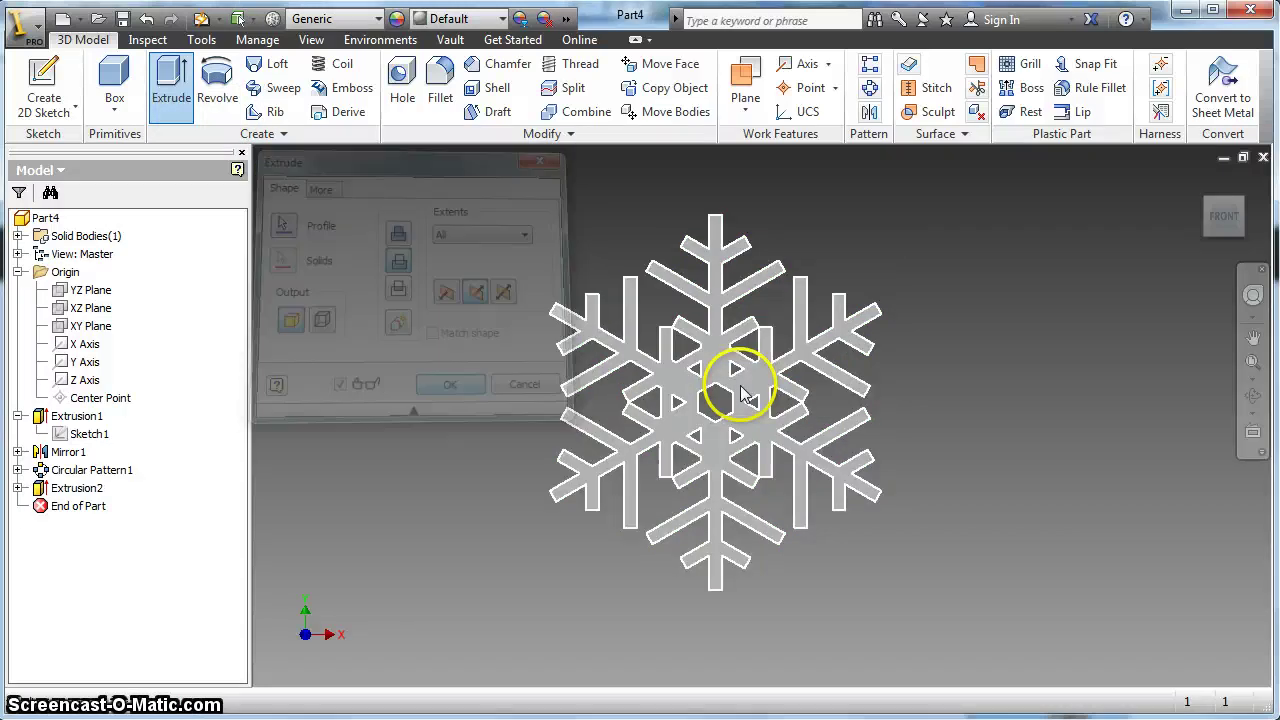
{"action": "scroll", "coordinate": [765, 448], "scroll_direction": "up", "scroll_amount": 3}
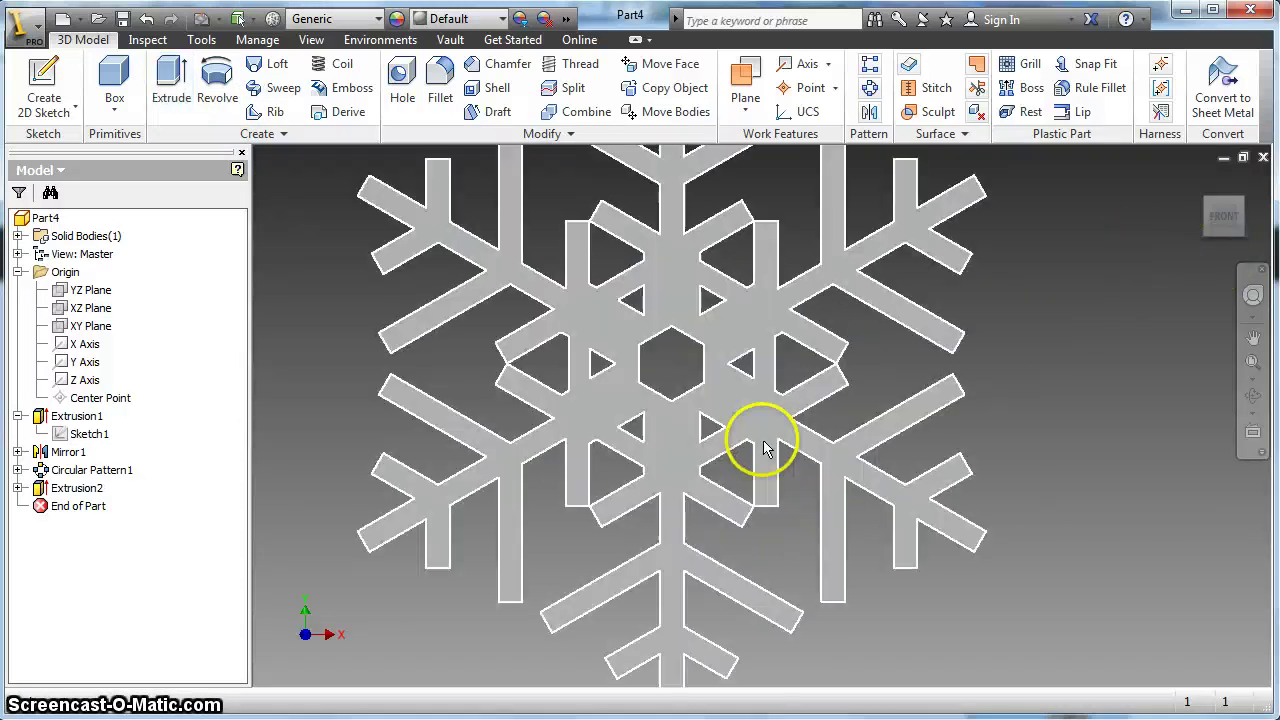
{"action": "scroll", "coordinate": [617, 424], "scroll_direction": "down", "scroll_amount": 3}
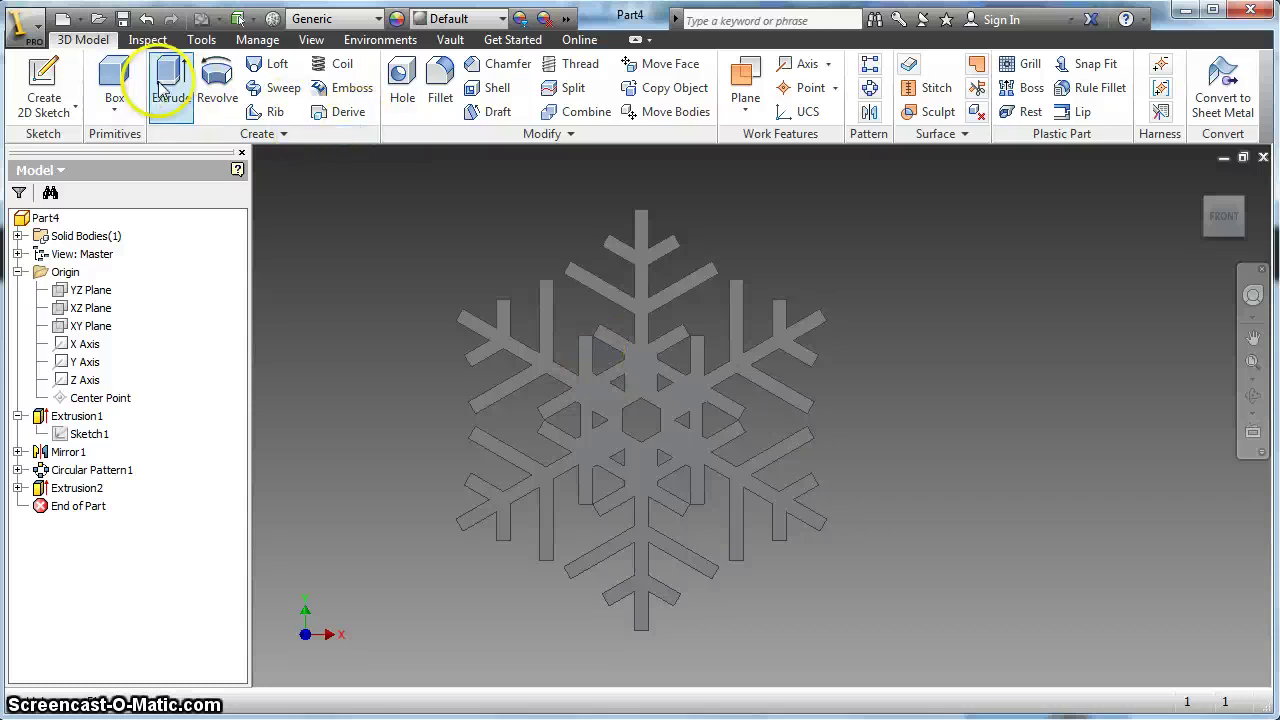
- Roll the part history back by moving the End of Part marker to directly after Extrusion1, above Mirror1
{"action": "left_click", "coordinate": [441, 85]}
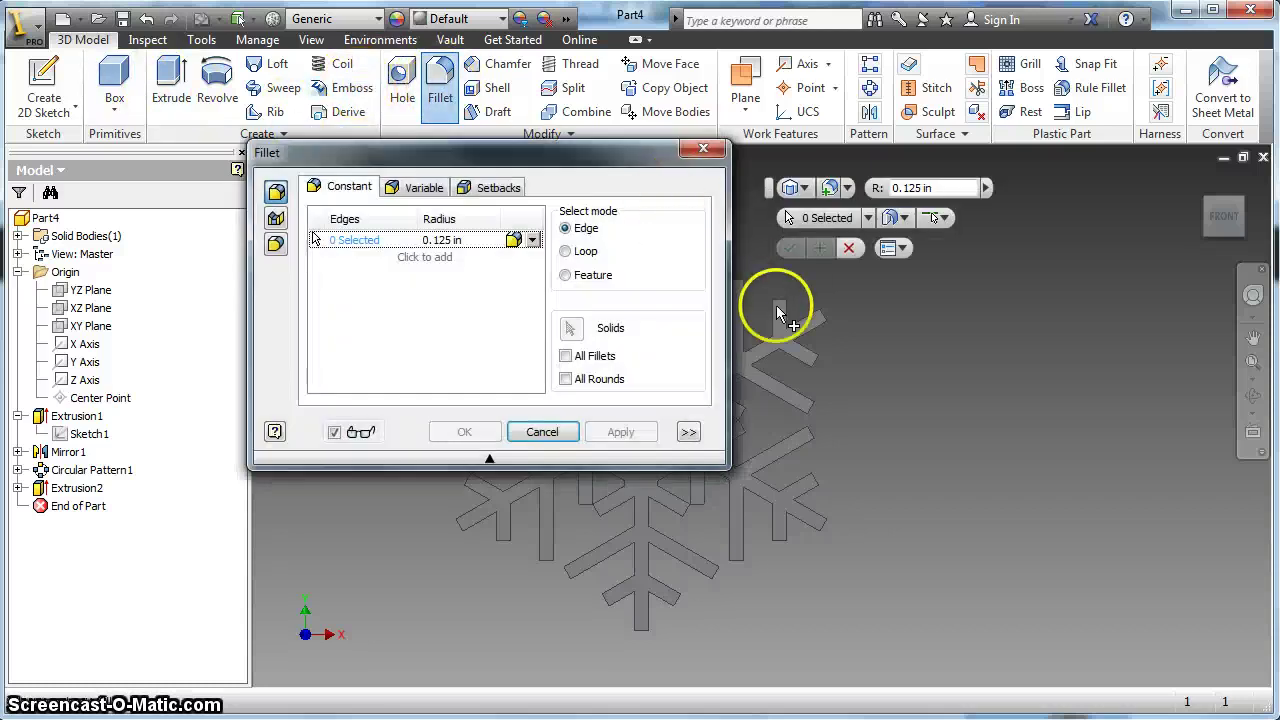
{"action": "left_click", "coordinate": [541, 431]}
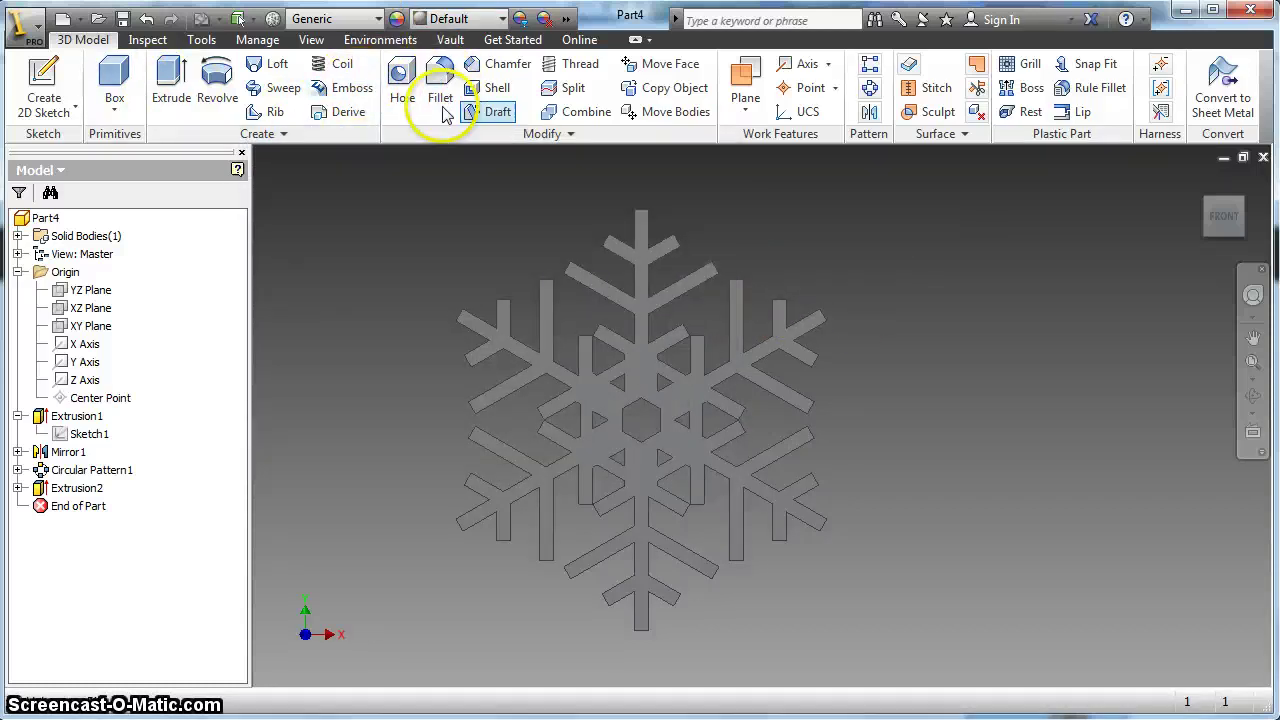
{"action": "left_click", "coordinate": [62, 416]}
{"action": "left_click", "coordinate": [78, 508]}
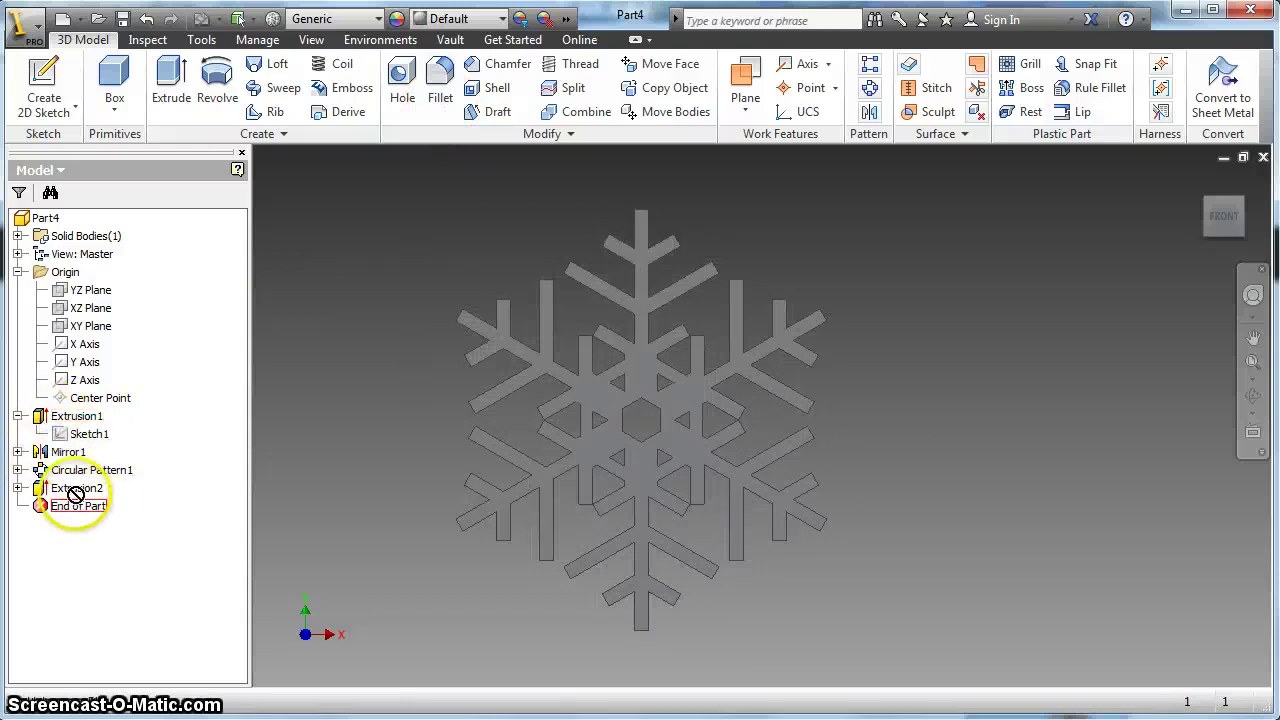
{"action": "mouse_move", "coordinate": [76, 494]}
{"action": "left_mouse_down"}
{"action": "mouse_move", "coordinate": [77, 506]}
{"action": "mouse_move", "coordinate": [62, 490]}
{"action": "mouse_move", "coordinate": [72, 506]}
{"action": "mouse_move", "coordinate": [75, 446]}
{"action": "left_mouse_up"}
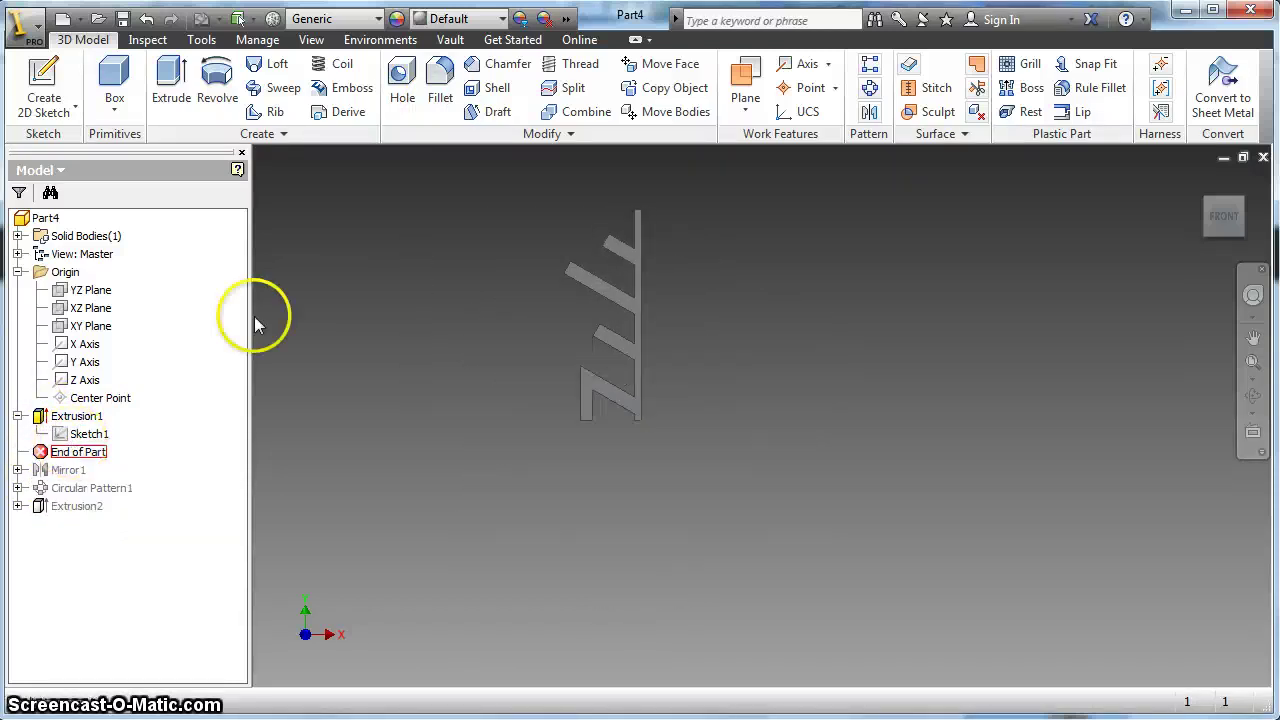
- Start a fillet with a 0.05 in radius and select both end edges of the uppermost fin and the stem tip's outer edge
{"action": "left_click", "coordinate": [440, 78]}
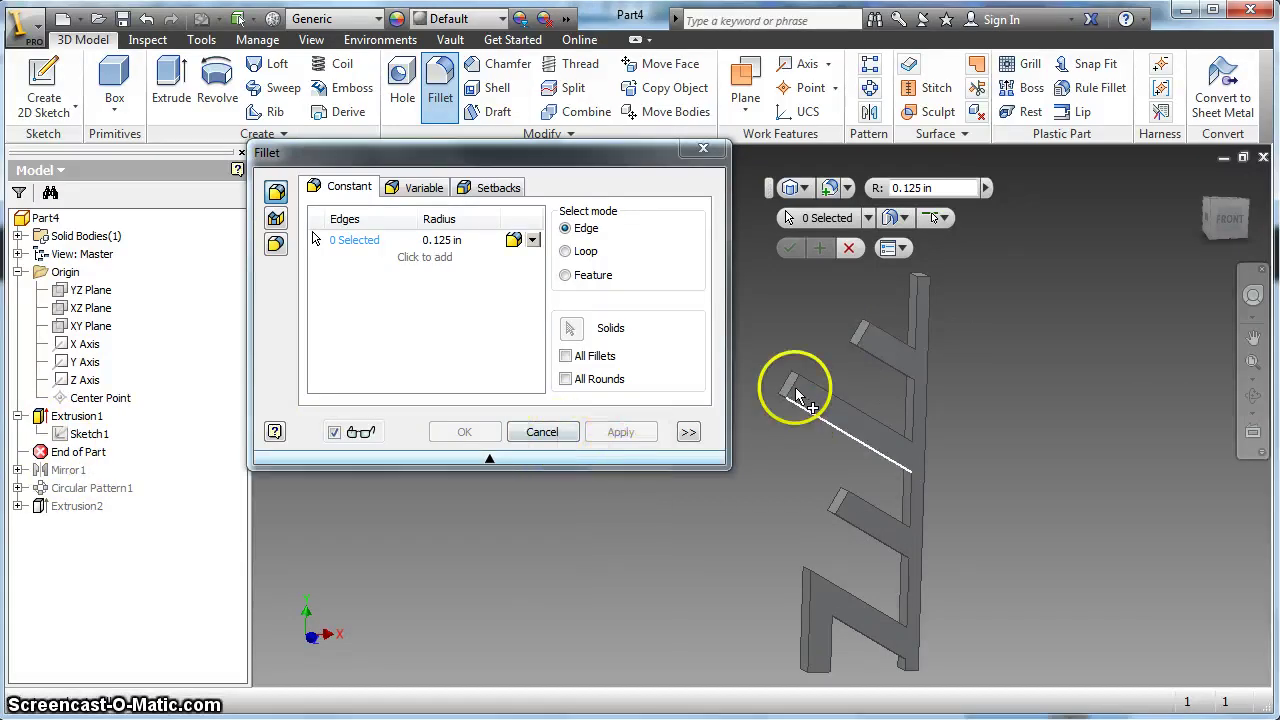
{"action": "scroll", "coordinate": [870, 360], "scroll_direction": "up", "scroll_amount": 2}
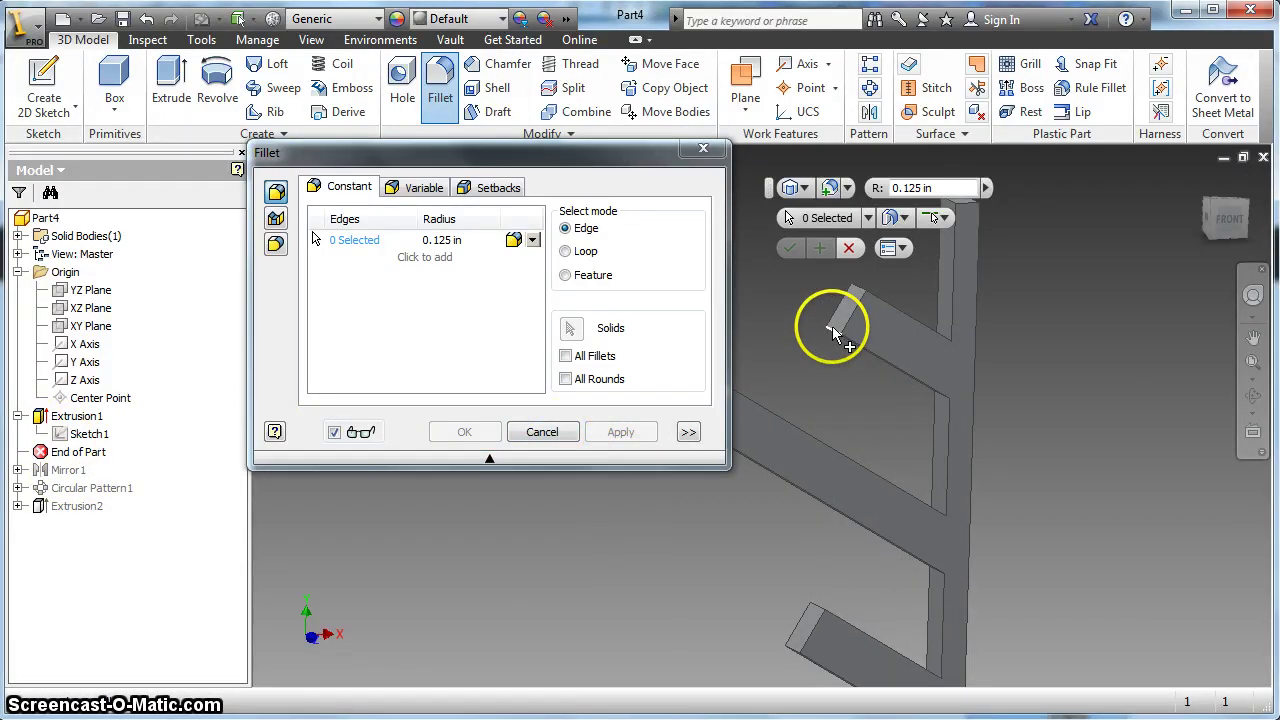
{"action": "left_click", "coordinate": [440, 240]}
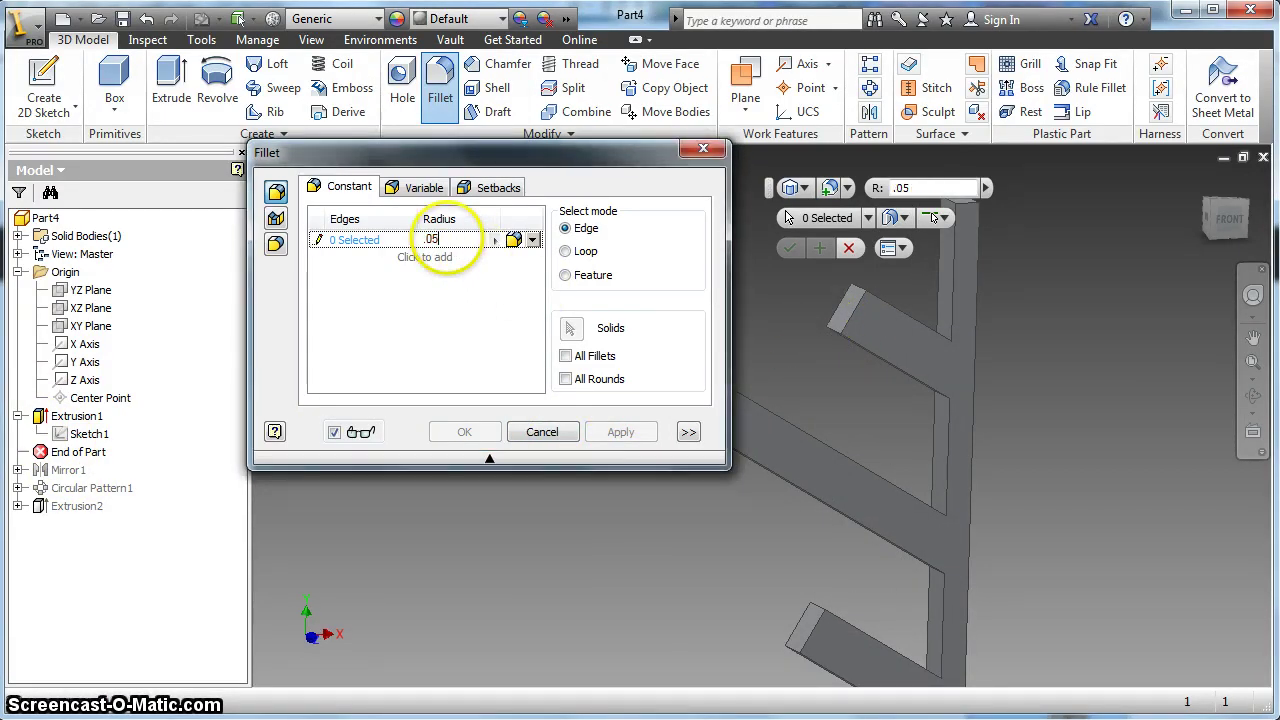
{"action": "type", "text": ".05"}
{"action": "left_click", "coordinate": [824, 322]}
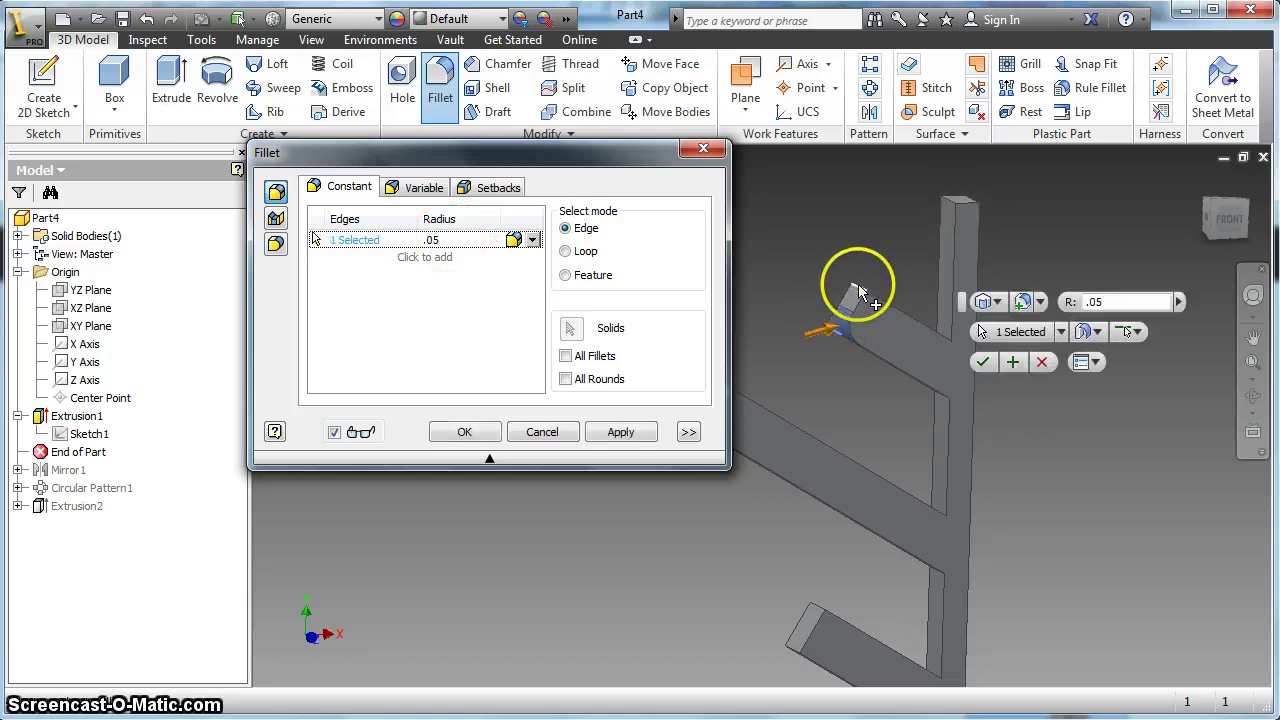
{"action": "left_click", "coordinate": [858, 284]}
{"action": "left_click", "coordinate": [948, 201]}
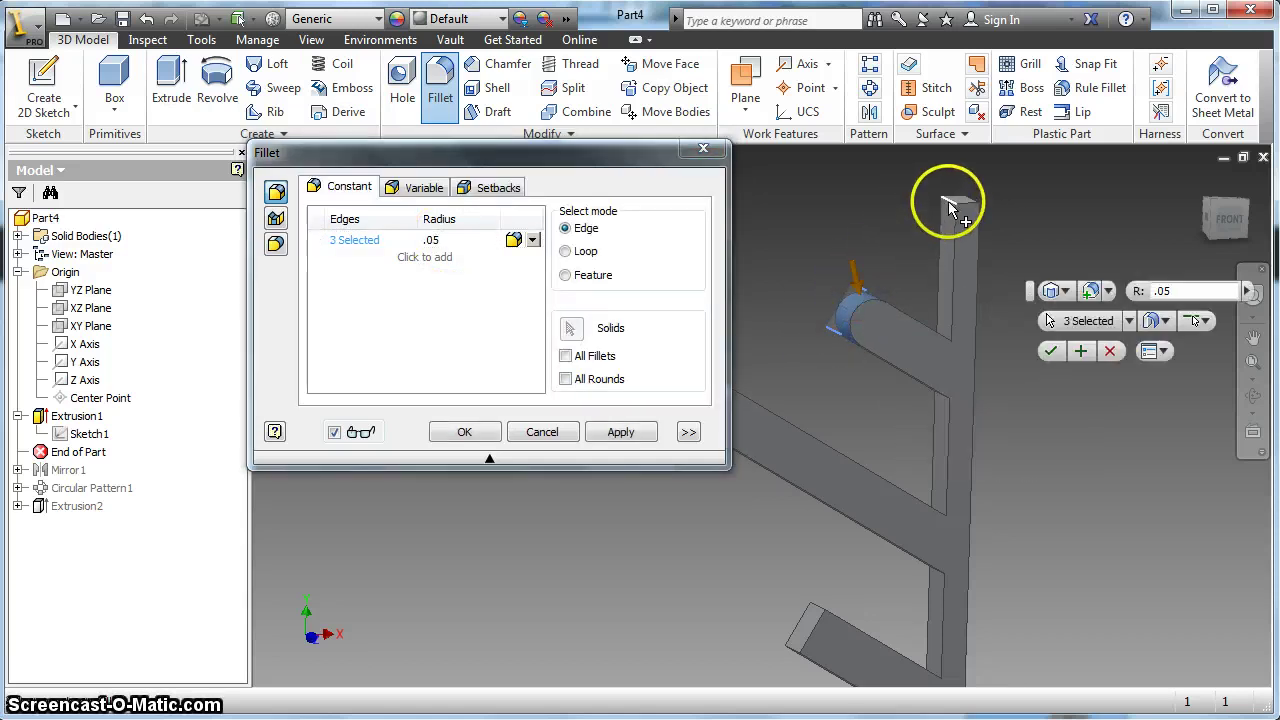
- Add the end edges of the two straight fins below to the fillet and apply it
{"action": "middle_click_drag", "start_coordinate": [743, 380], "coordinate": [890, 292]}
{"action": "left_click", "coordinate": [904, 282]}
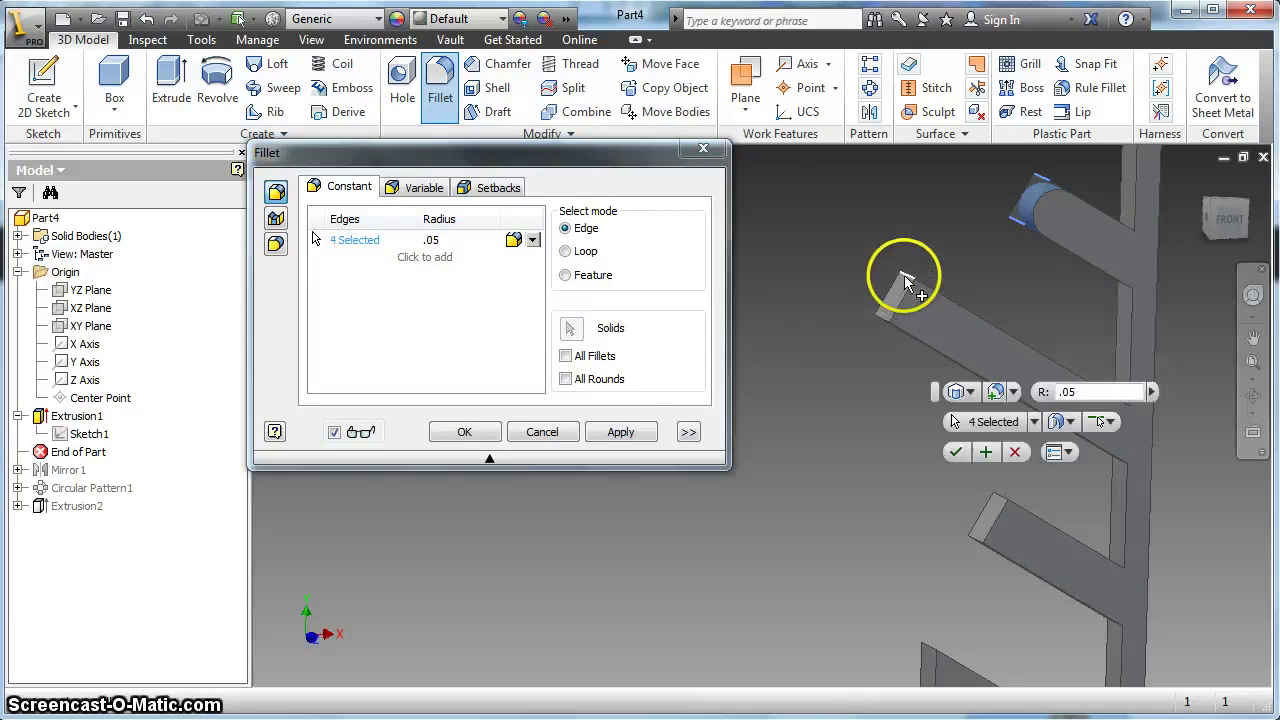
{"action": "left_click", "coordinate": [885, 316]}
{"action": "middle_click_drag", "start_coordinate": [791, 294], "coordinate": [751, 209]}
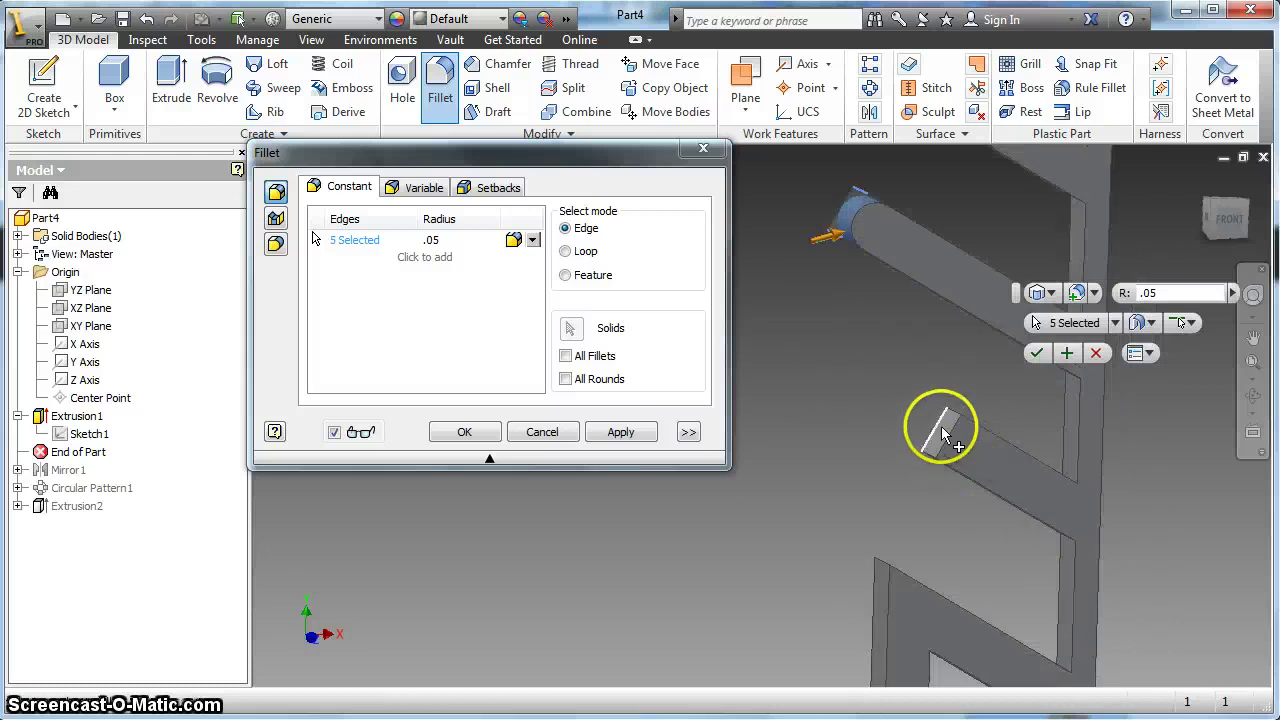
{"action": "left_click", "coordinate": [955, 421]}
{"action": "left_click", "coordinate": [929, 451]}
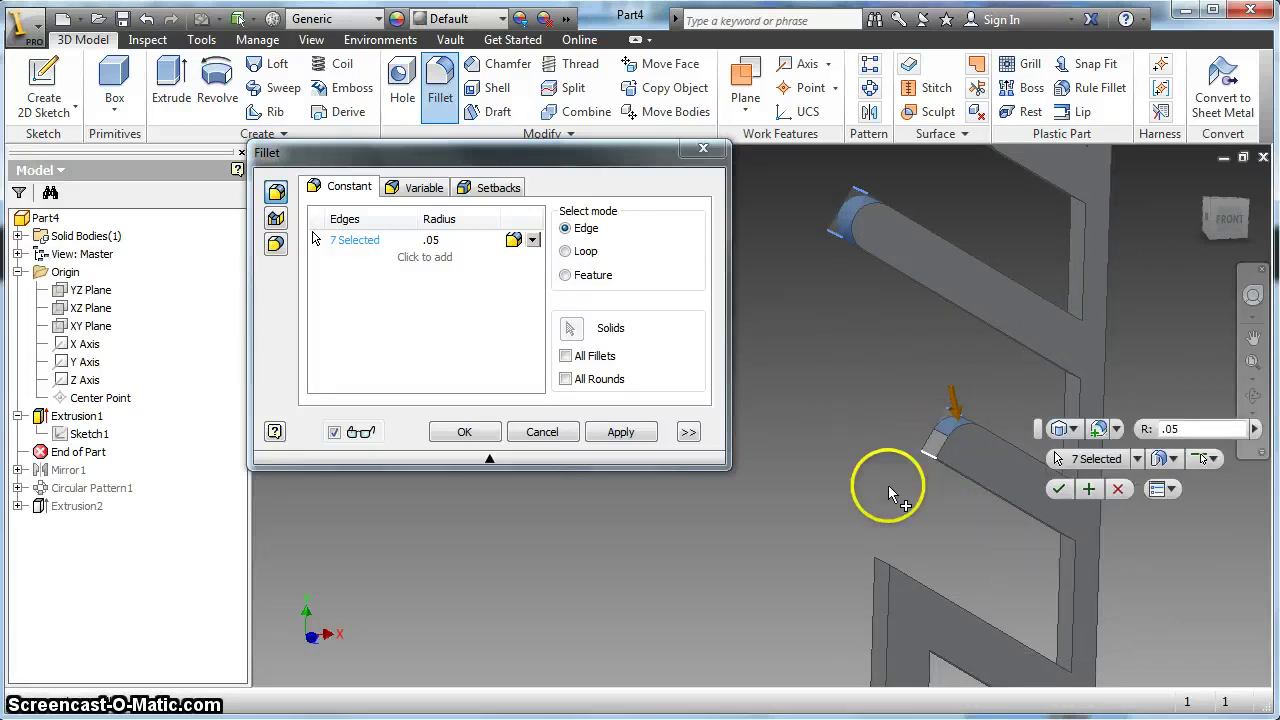
{"action": "left_click", "coordinate": [620, 432]}
{"action": "left_click", "coordinate": [562, 443]}
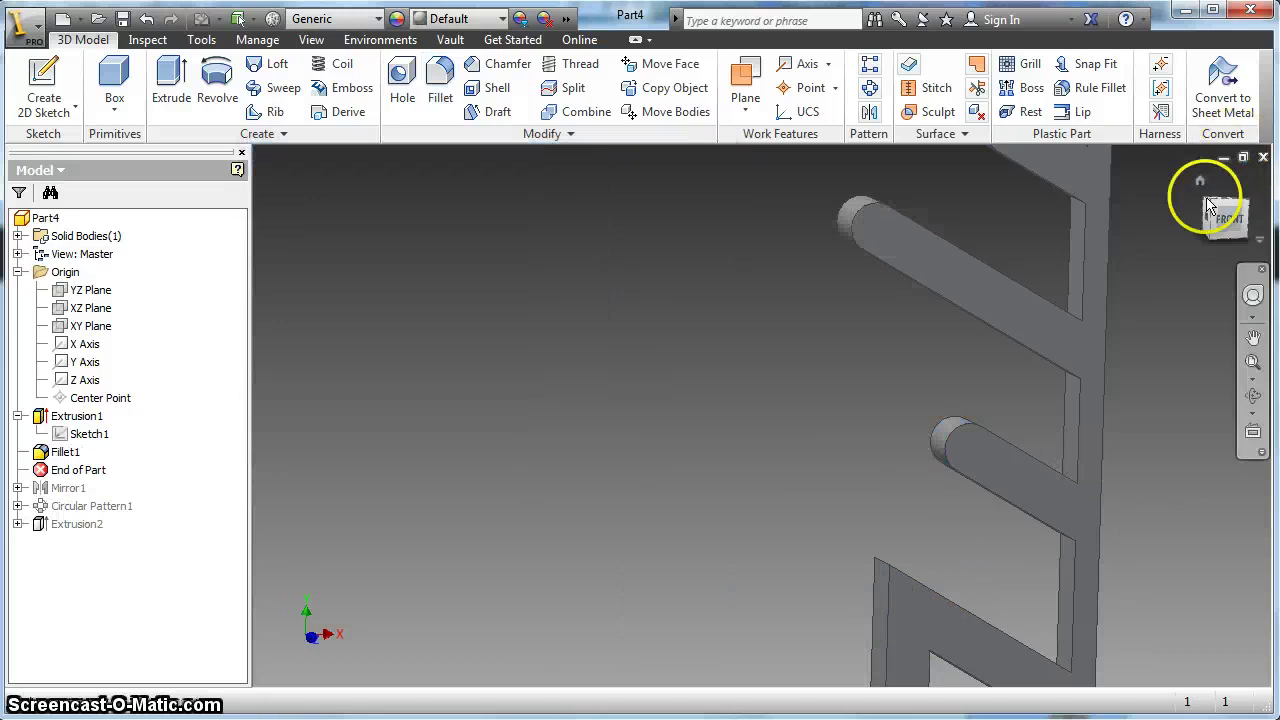
- Move the End of Part marker below Mirror1 and edit the mirror to include Fillet1 among its features
{"action": "left_click", "coordinate": [1200, 184]}
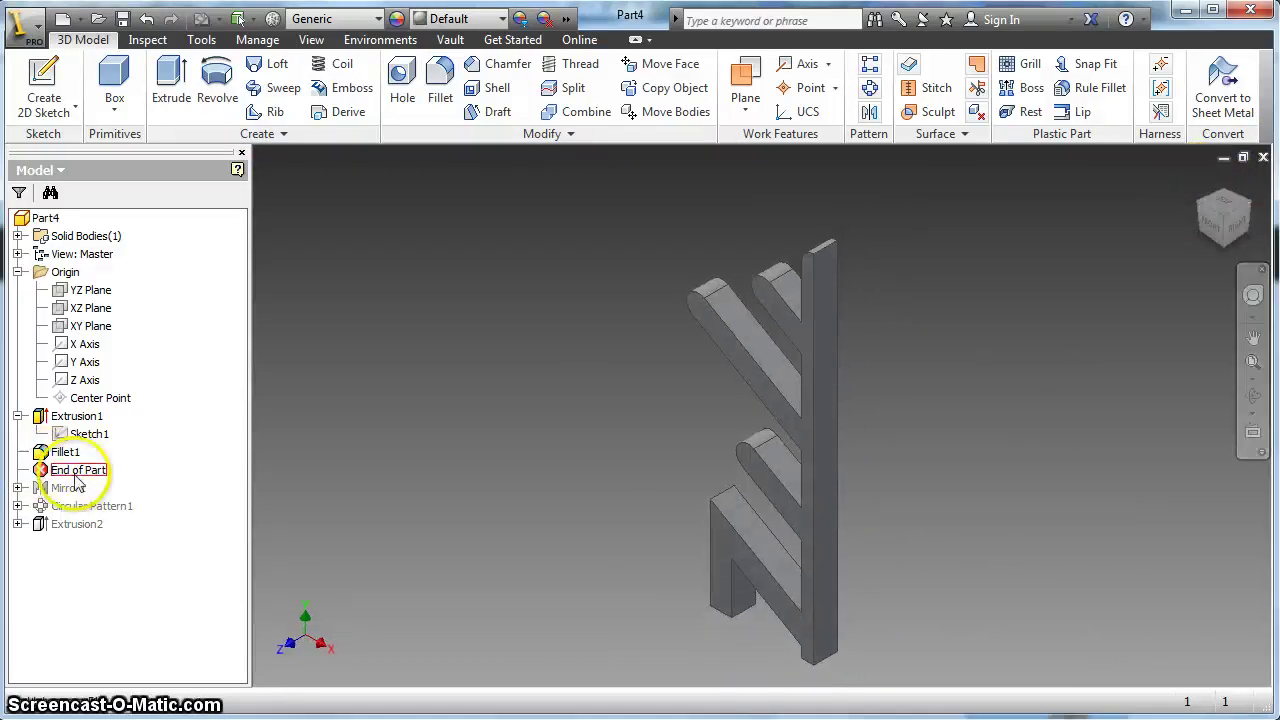
{"action": "left_click_drag", "start_coordinate": [80, 492], "coordinate": [80, 495]}
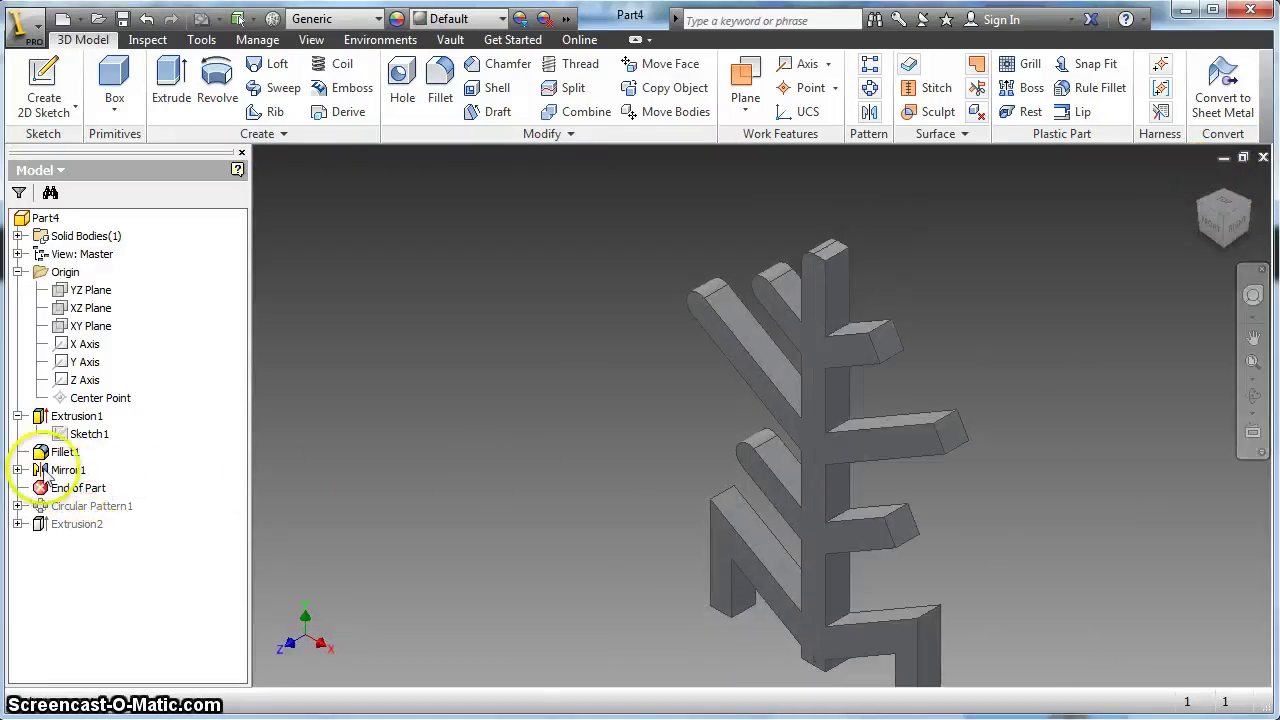
{"action": "right_click", "coordinate": [45, 470]}
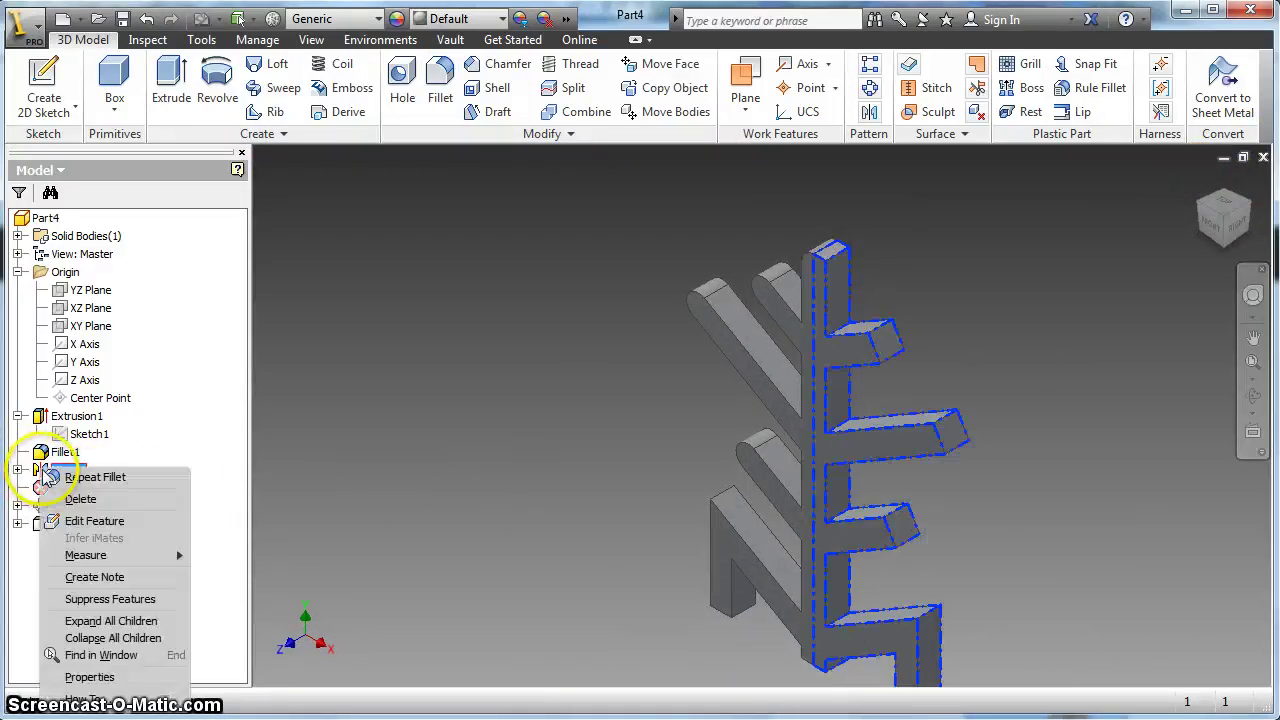
{"action": "left_click", "coordinate": [127, 521]}
{"action": "left_click", "coordinate": [317, 196]}
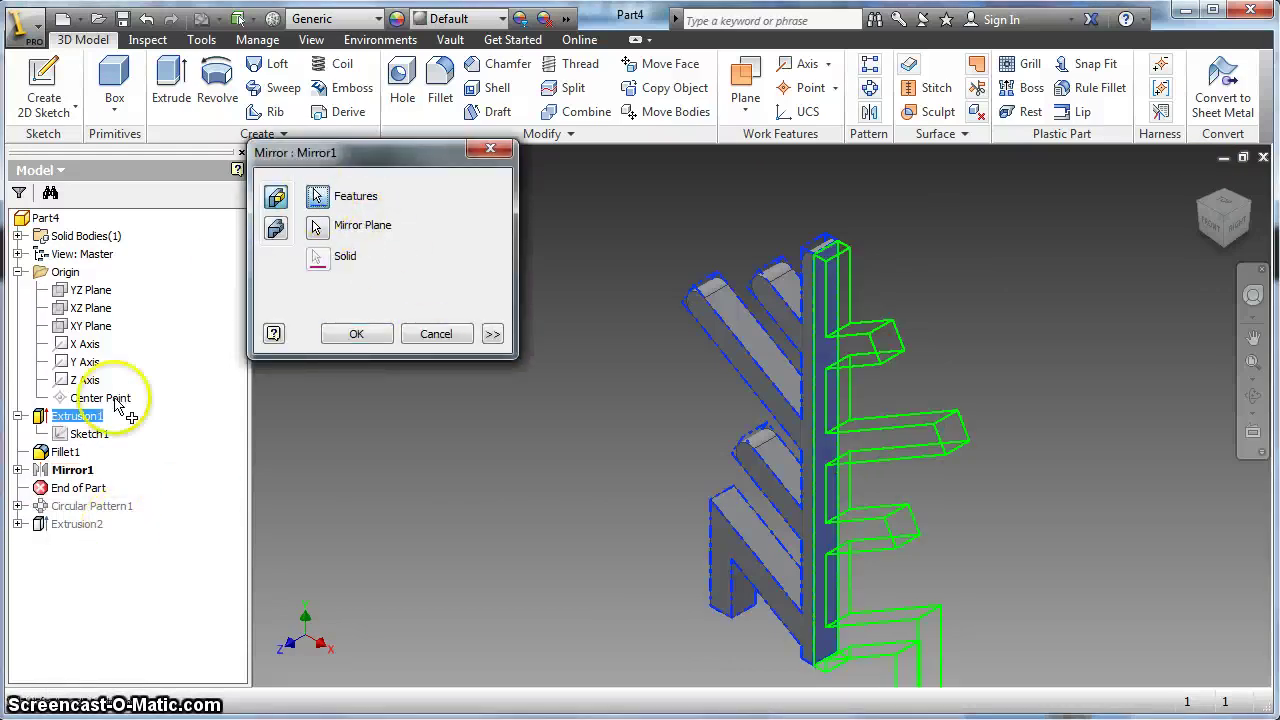
{"action": "left_click", "coordinate": [77, 415]}
{"action": "left_click", "coordinate": [64, 455]}
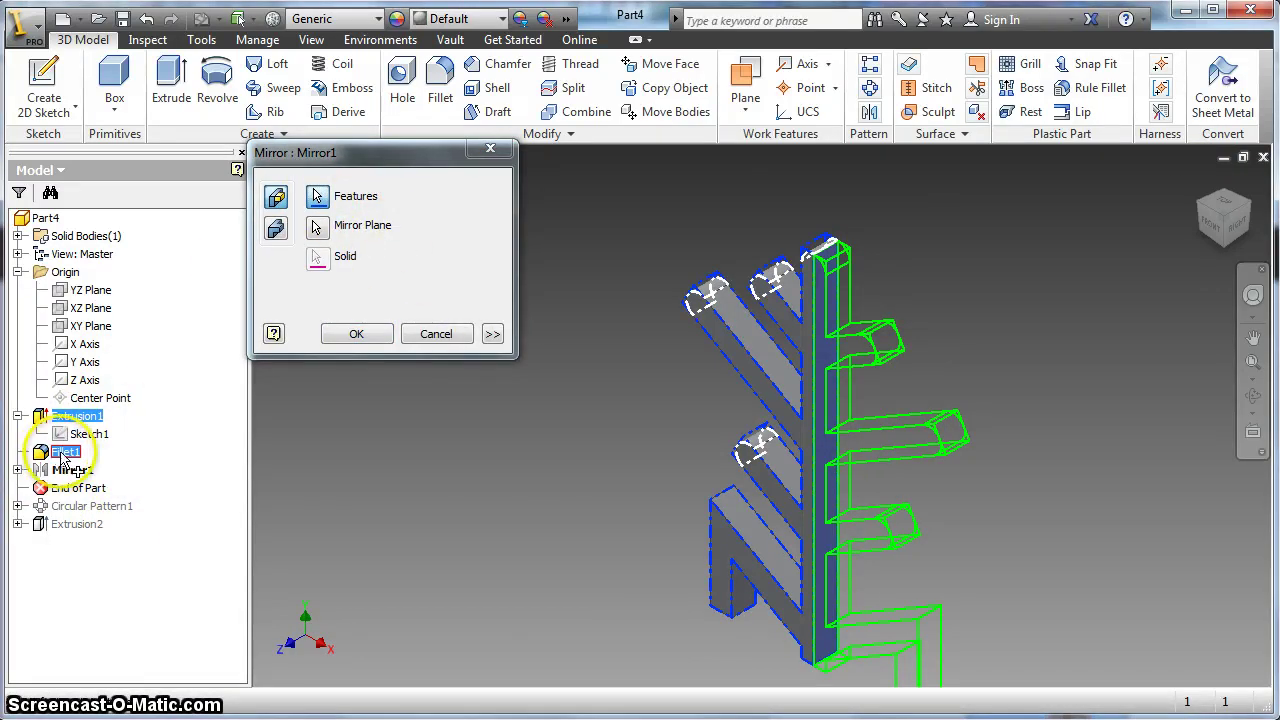
{"action": "left_click", "coordinate": [357, 334]}
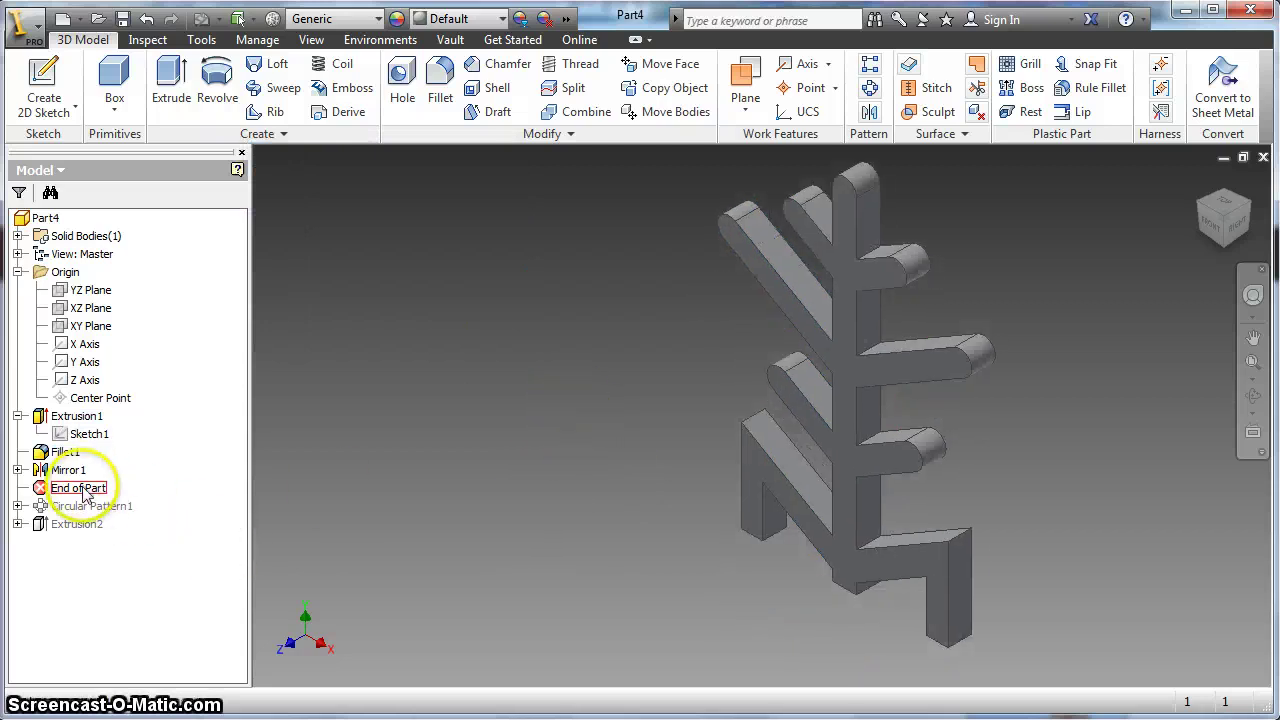
- Move the End of Part marker below Circular Pattern1 and edit the pattern to include Fillet1 among its features
{"action": "left_click_drag", "start_coordinate": [80, 487], "coordinate": [80, 514]}
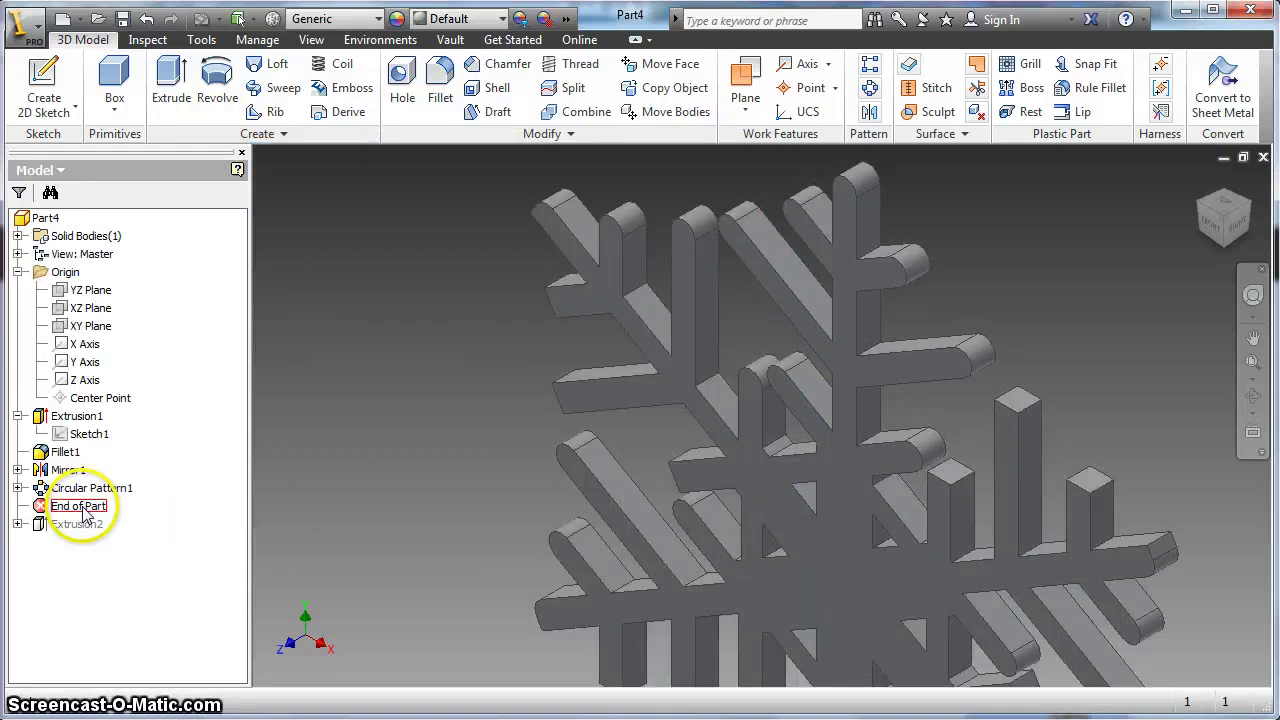
{"action": "scroll", "coordinate": [825, 478], "scroll_direction": "down", "scroll_amount": 2}
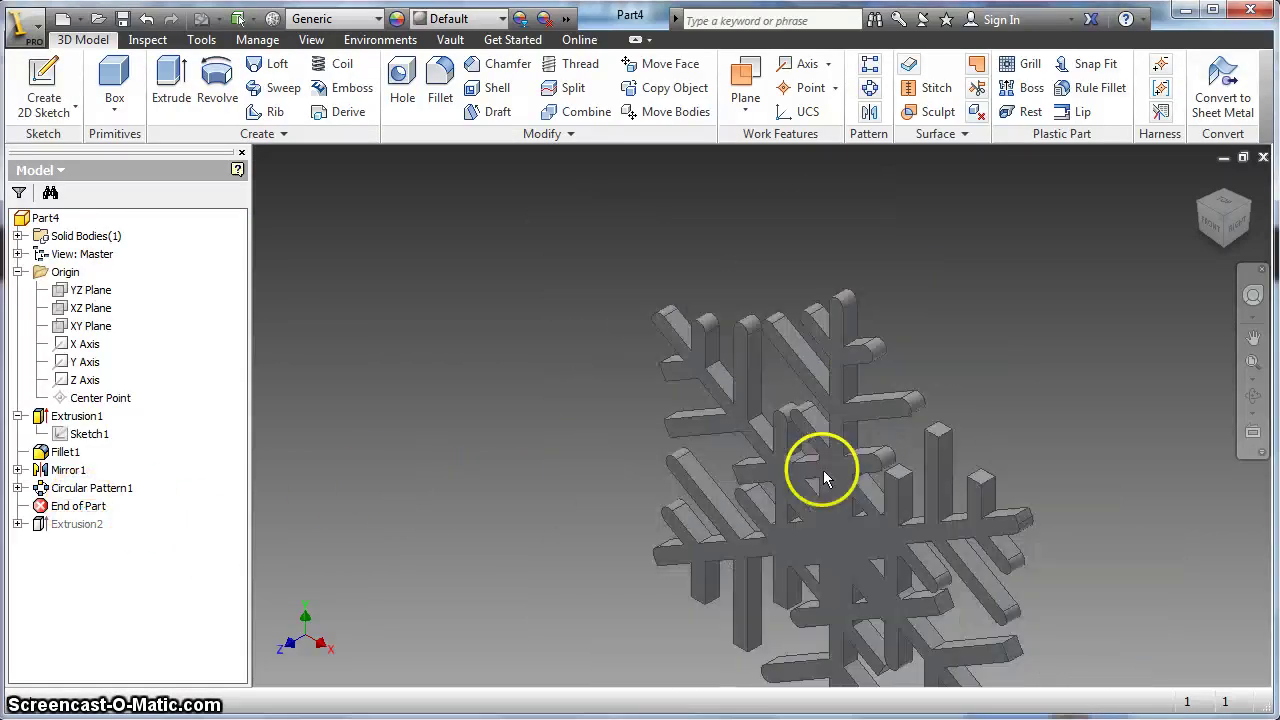
{"action": "right_click", "coordinate": [66, 488]}
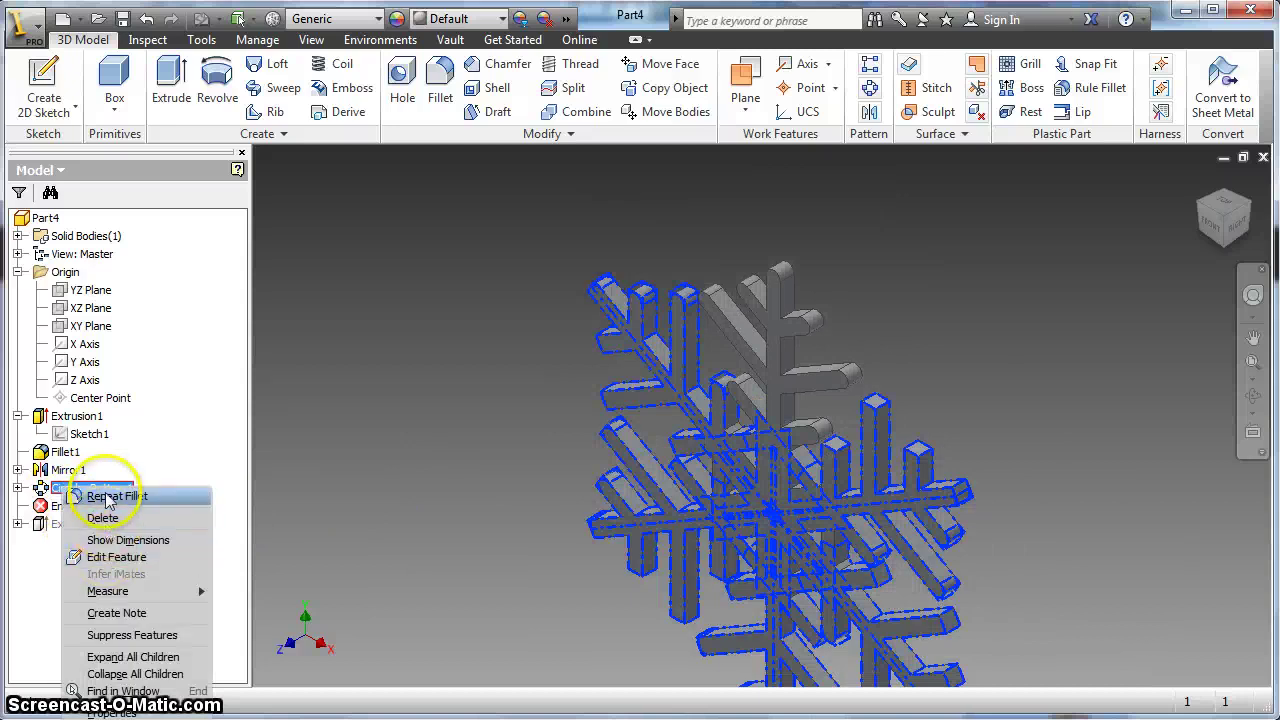
{"action": "left_click", "coordinate": [122, 545]}
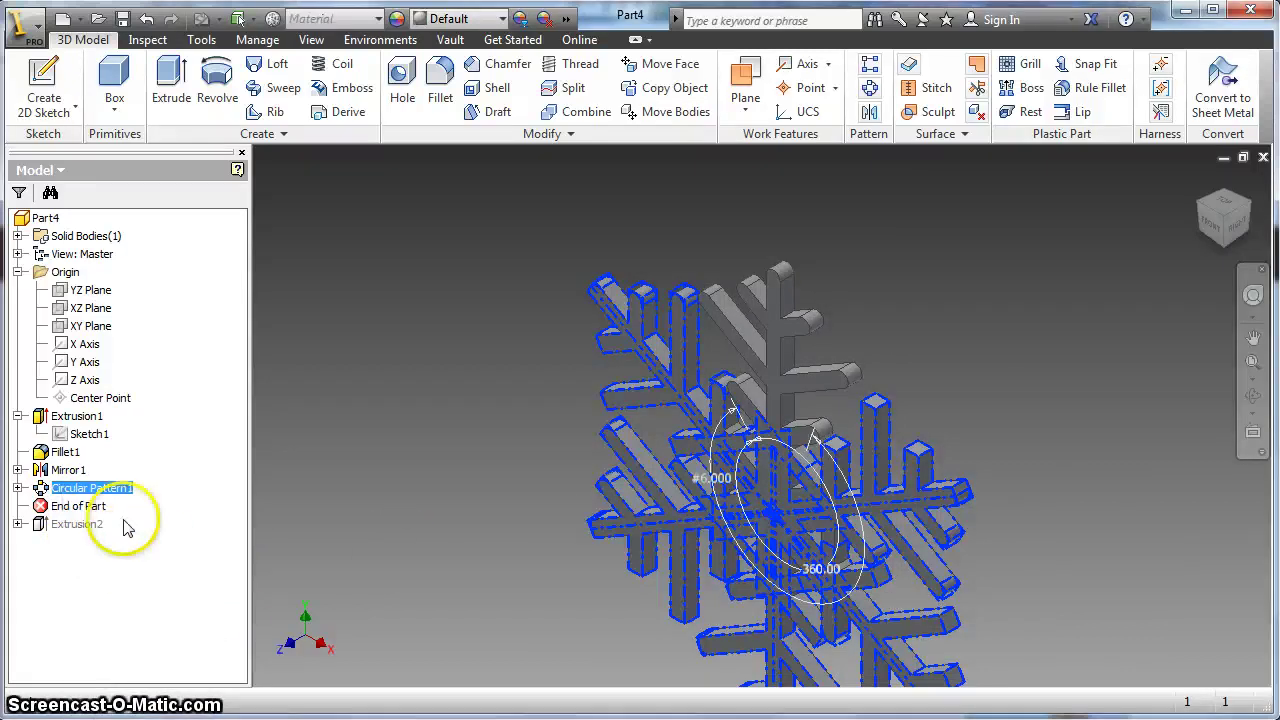
{"action": "right_click", "coordinate": [84, 488]}
{"action": "left_click", "coordinate": [130, 556]}
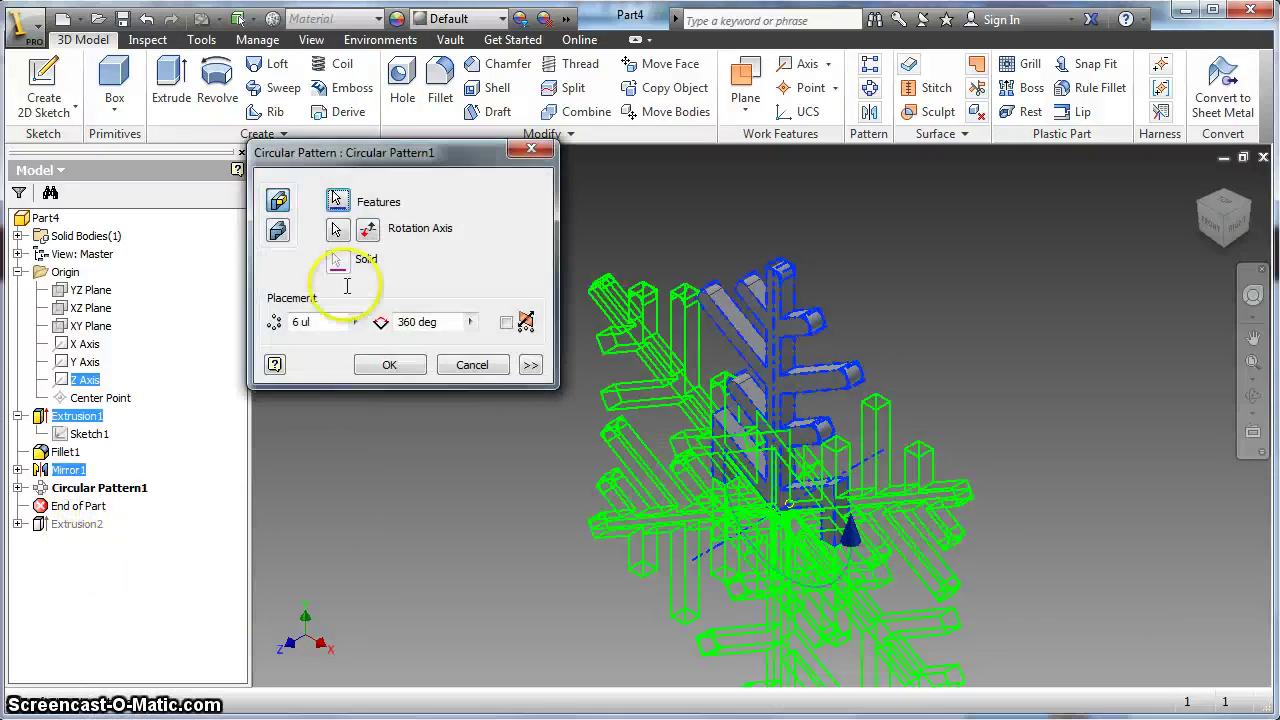
{"action": "left_click", "coordinate": [65, 451]}
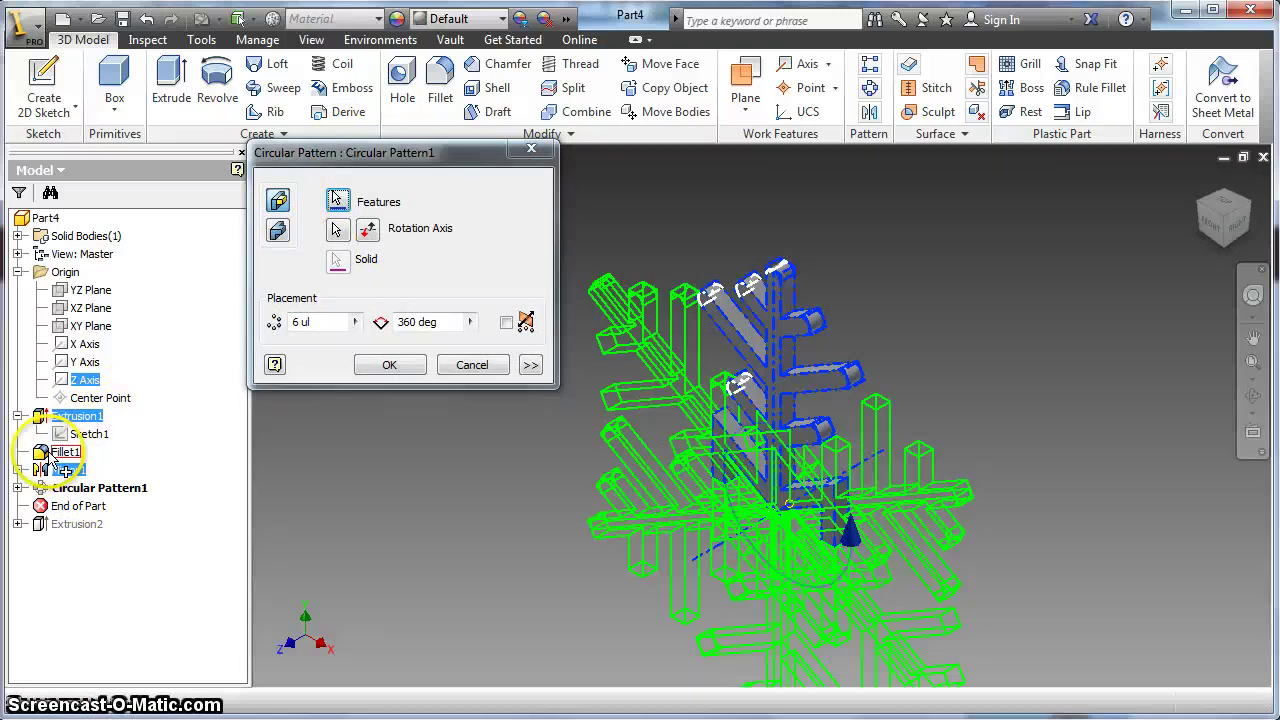
{"action": "left_click", "coordinate": [389, 366]}
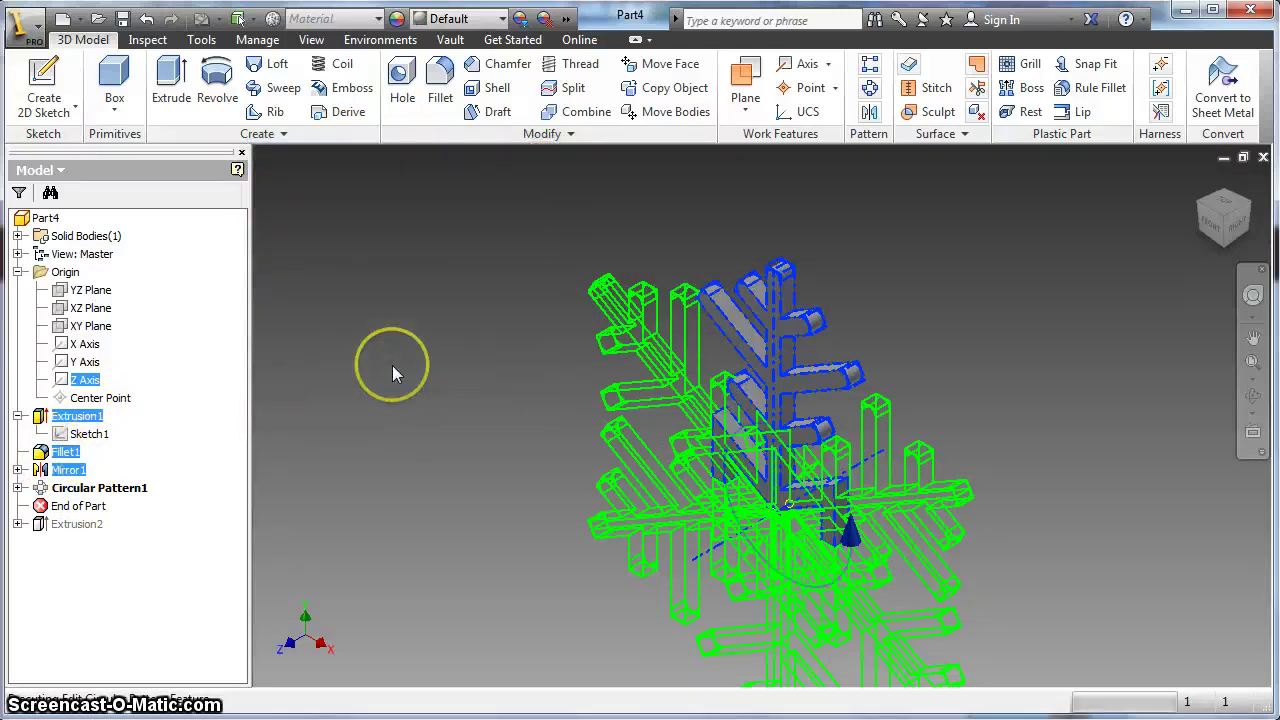
- Move the End of Part marker below Extrusion2 to restore the hexagonal cut, and view the snowflake from the front
{"action": "left_click", "coordinate": [1213, 220]}
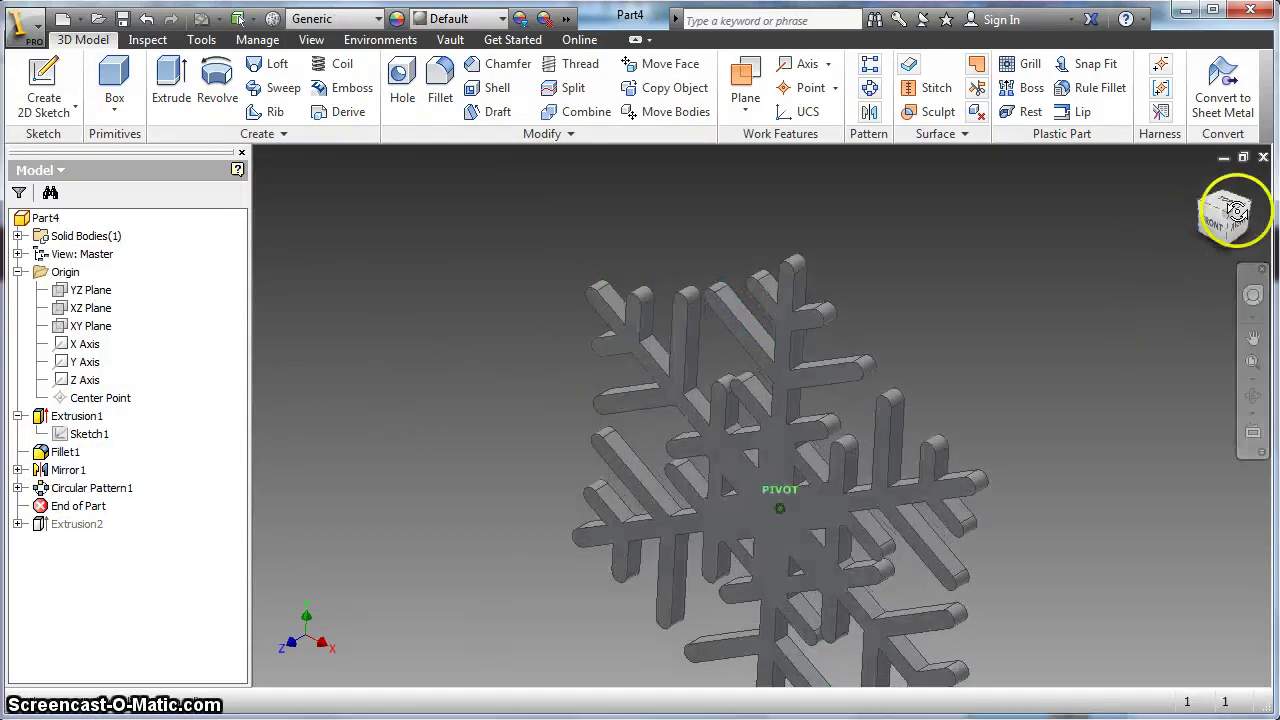
{"action": "left_click_drag", "start_coordinate": [66, 506], "coordinate": [65, 530]}
{"action": "scroll", "coordinate": [729, 509], "scroll_direction": "up", "scroll_amount": 3}
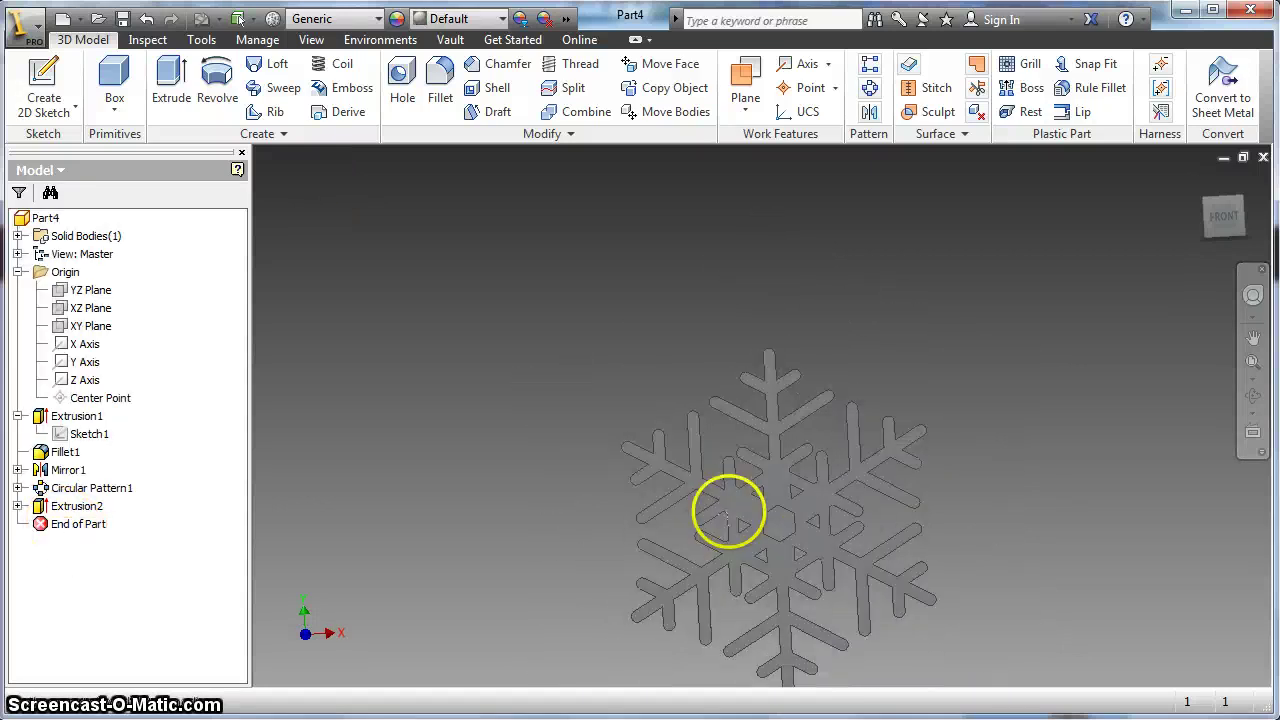